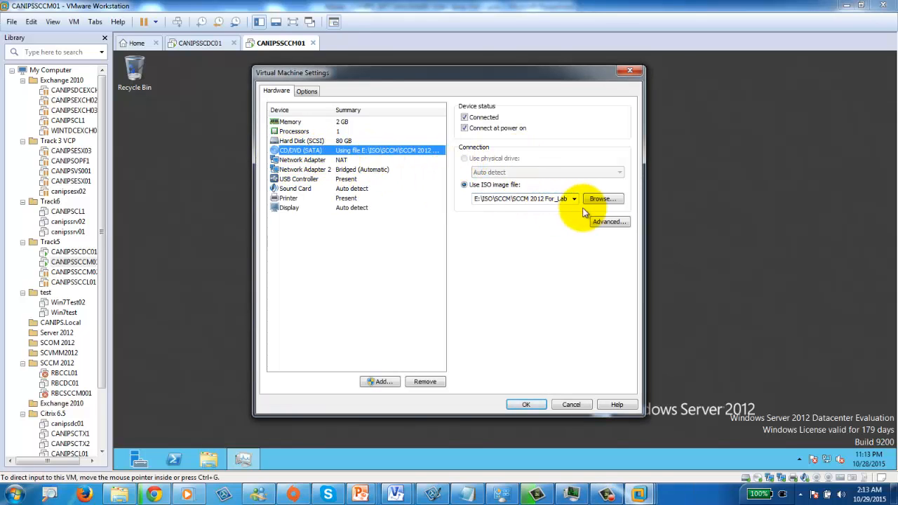
Attach the Configuration Manager ISO from the SCCM 2012 For_Lab folder to the virtual machine's CD/DVD drive and apply the settings.
left_click(602, 199)
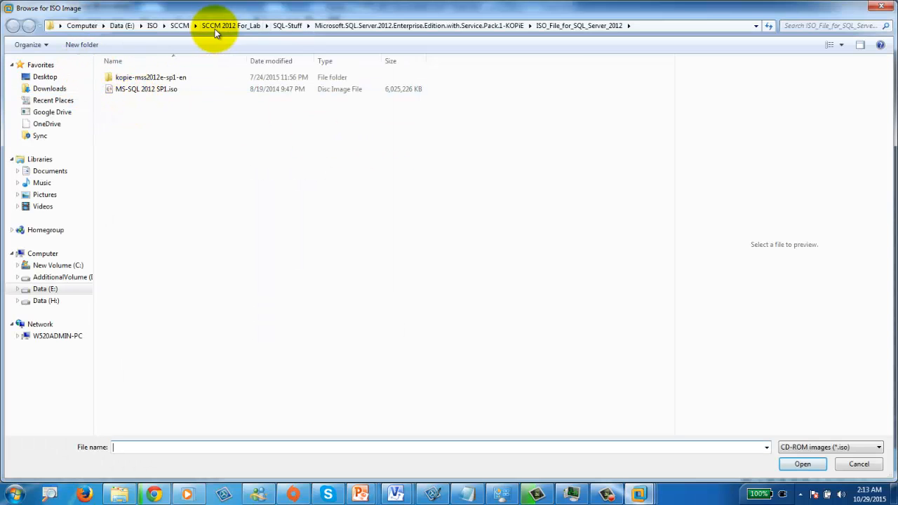
left_click(178, 26)
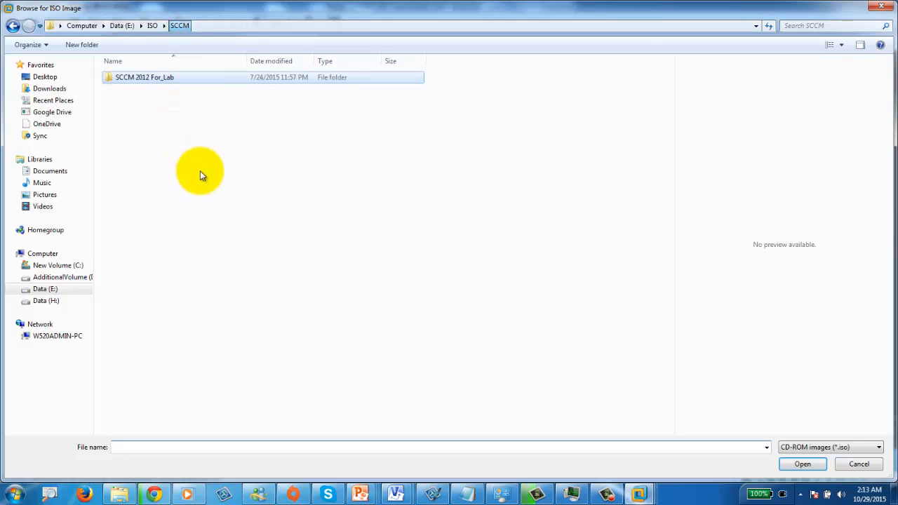
left_click(140, 76)
double_click(140, 77)
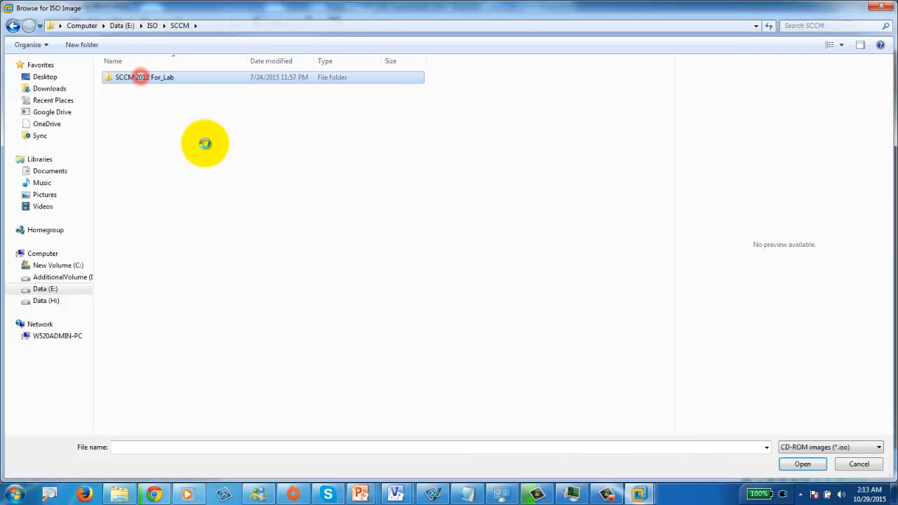
left_click(179, 113)
double_click(179, 114)
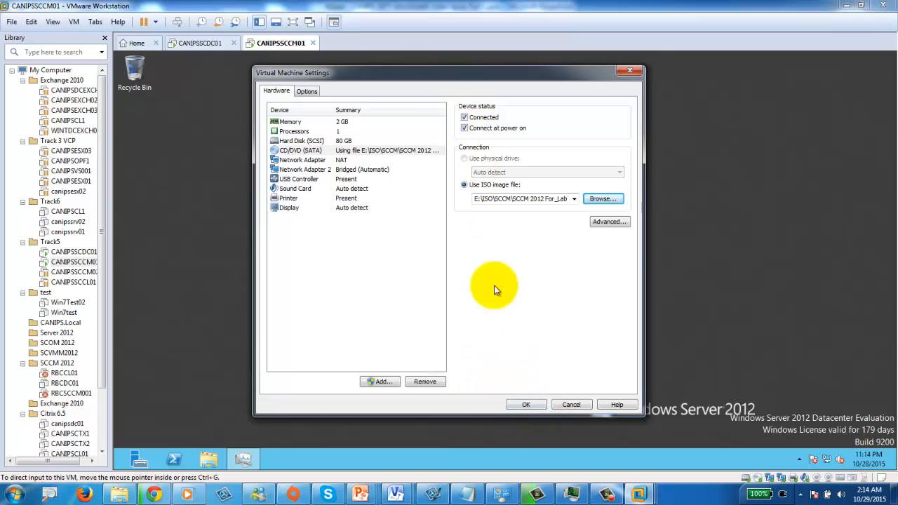
left_click(539, 400)
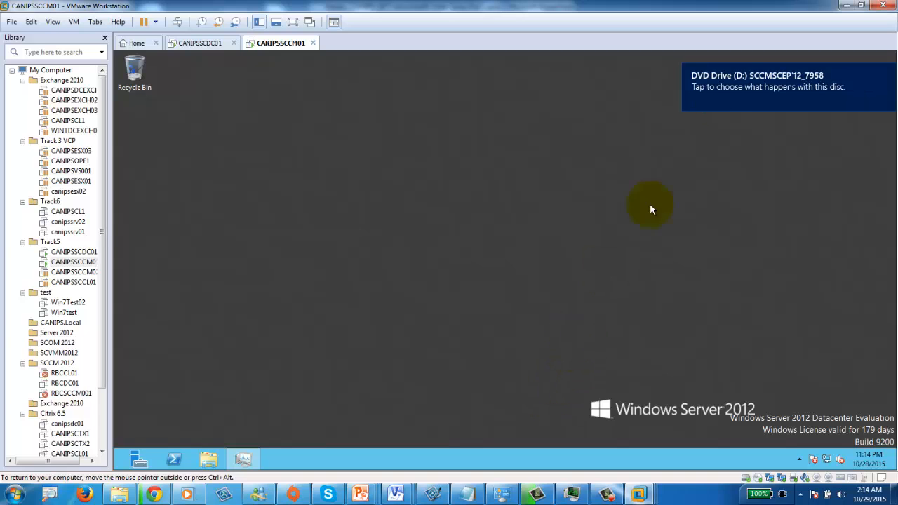
Launch the inserted disc's setup with Microsoft (R) HTML Application host and start installing System Center 2012 R2 Configuration Manager.
left_click(747, 82)
left_click(738, 149)
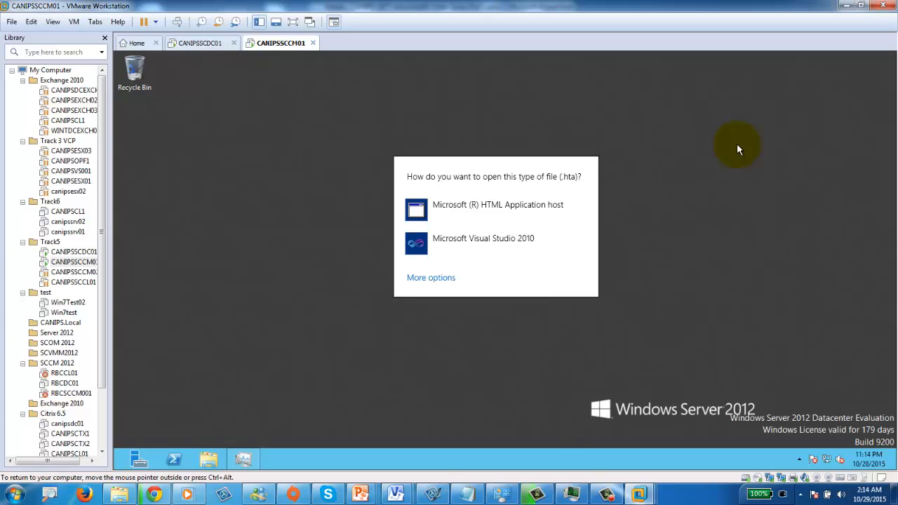
left_click(497, 208)
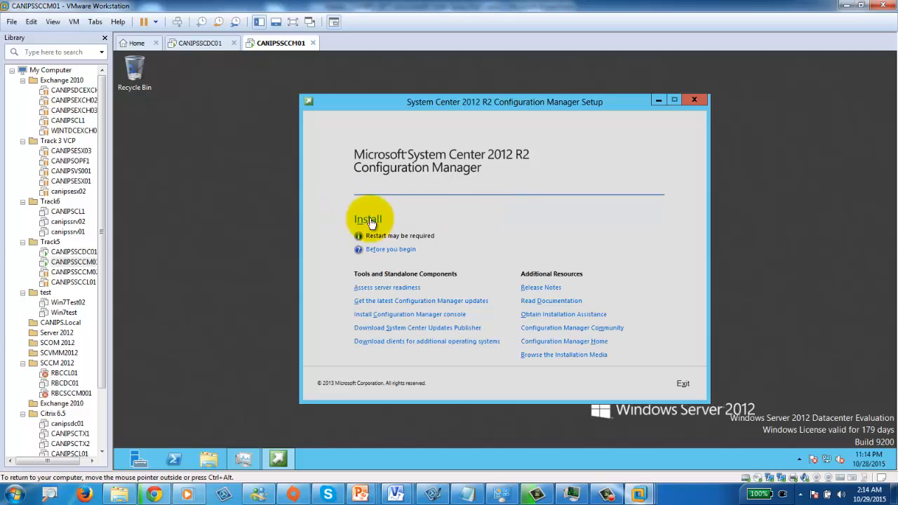
left_click(369, 220)
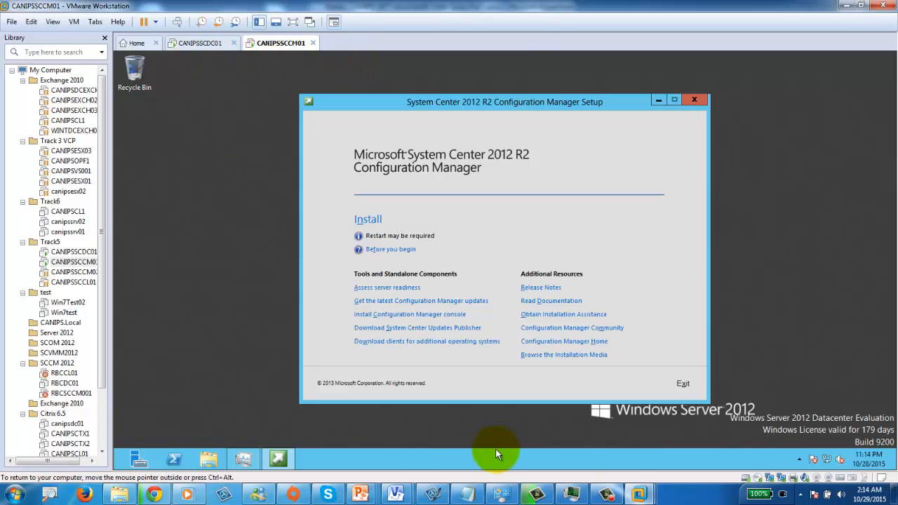
Switch to Visio to review the SCCM 2012 LAB.vsd server and network diagram, and return to the virtual machine.
mouse_move(395, 493)
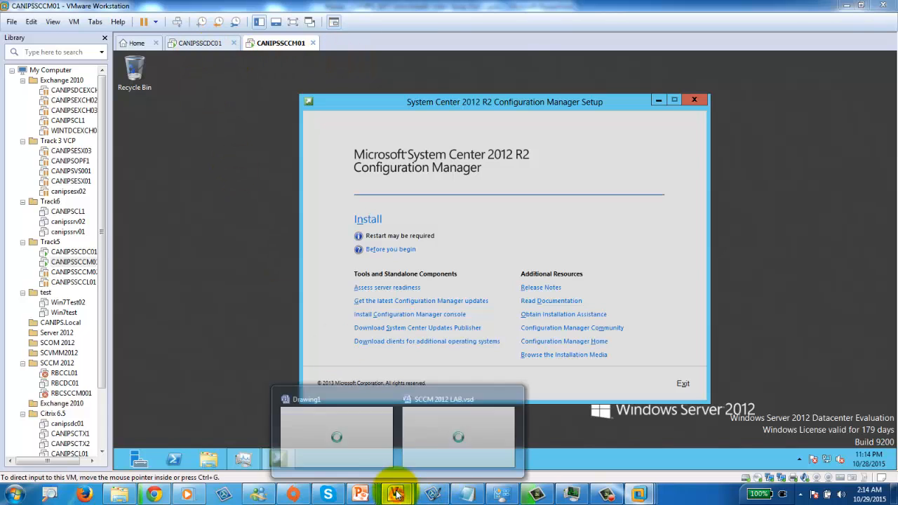
left_click(426, 433)
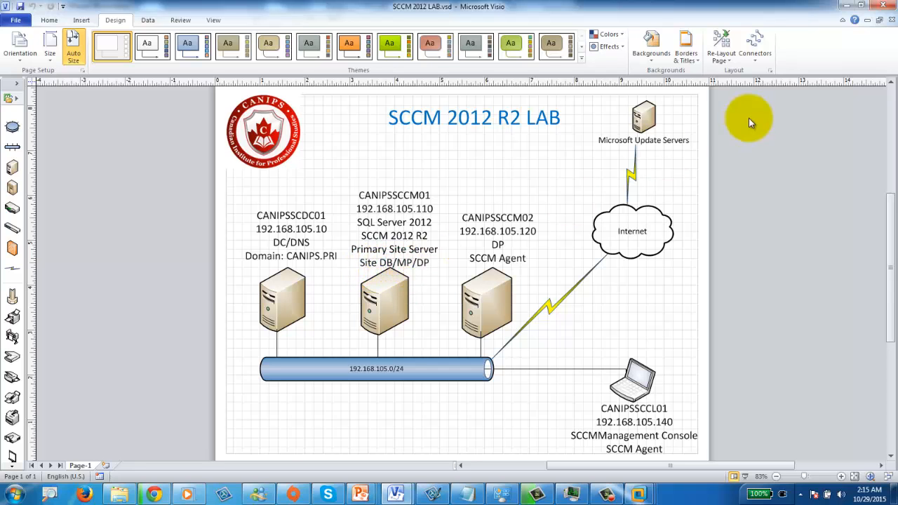
left_click(847, 5)
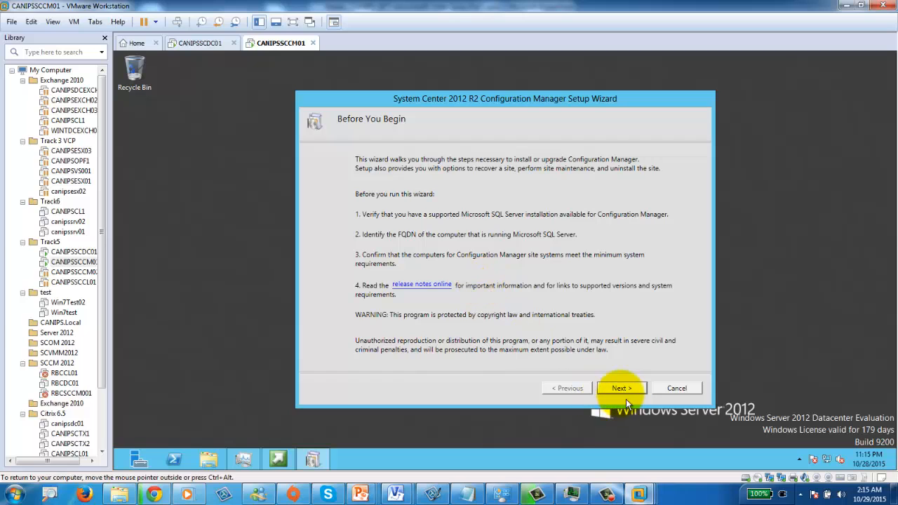
Choose to install a Configuration Manager primary site with typical stand-alone options and accept the stand-alone site confirmation.
left_click(622, 388)
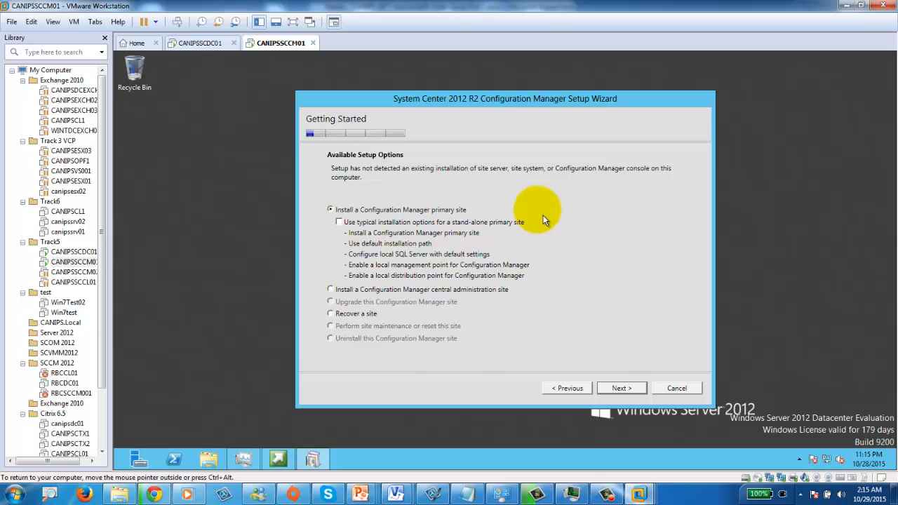
left_click(339, 222)
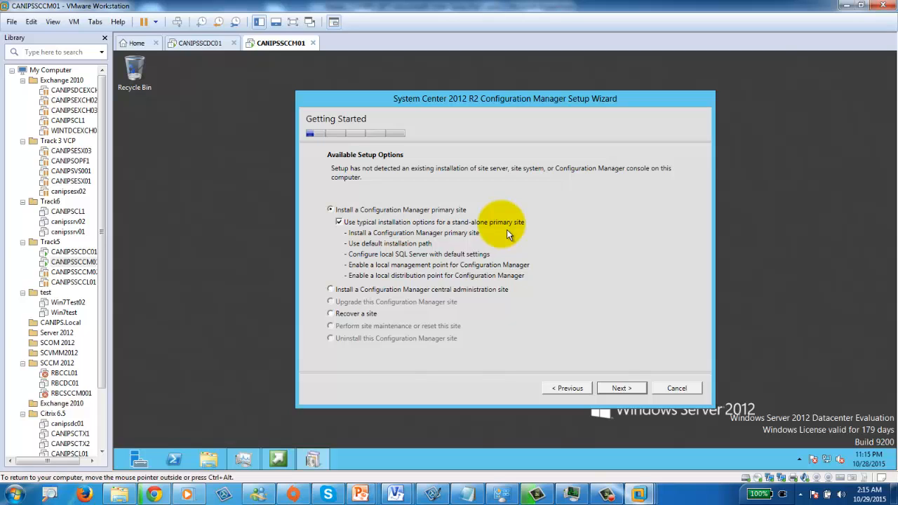
left_click(610, 386)
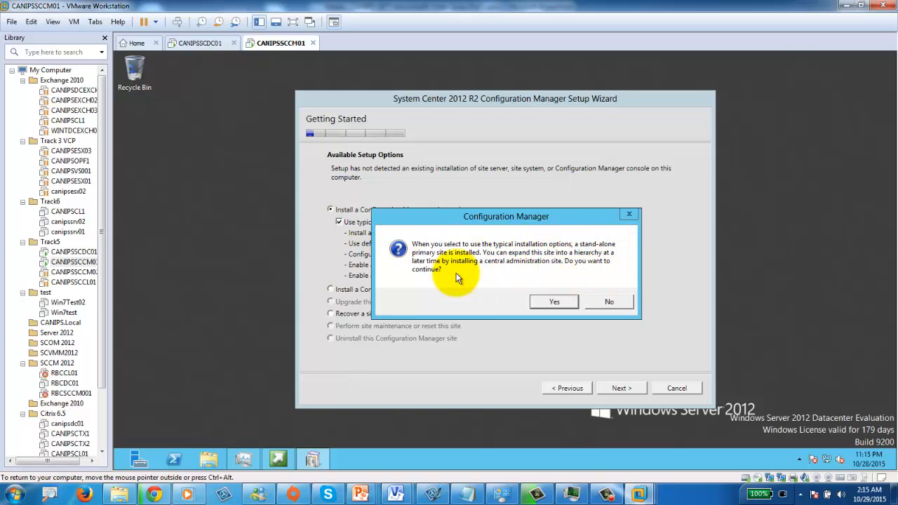
left_click(555, 303)
left_click(618, 388)
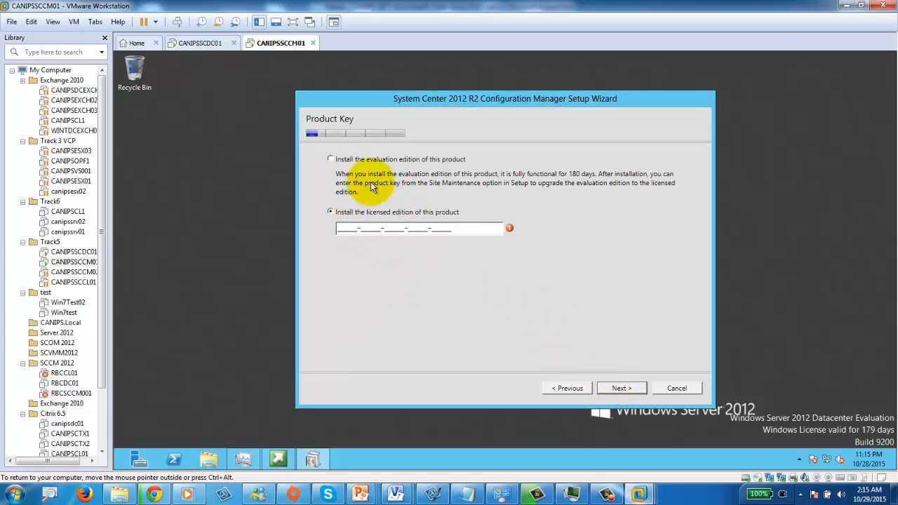
Select the evaluation edition of the product and accept the Microsoft software license terms.
left_click(370, 160)
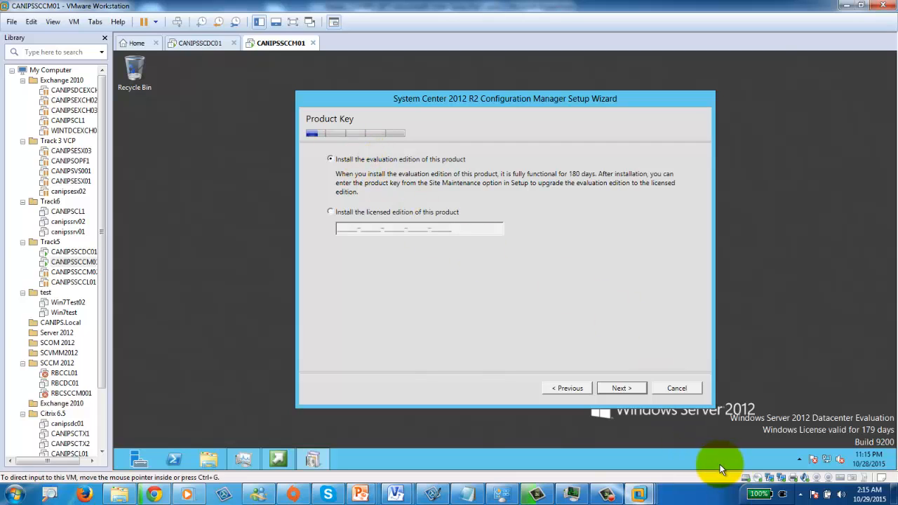
left_click(625, 389)
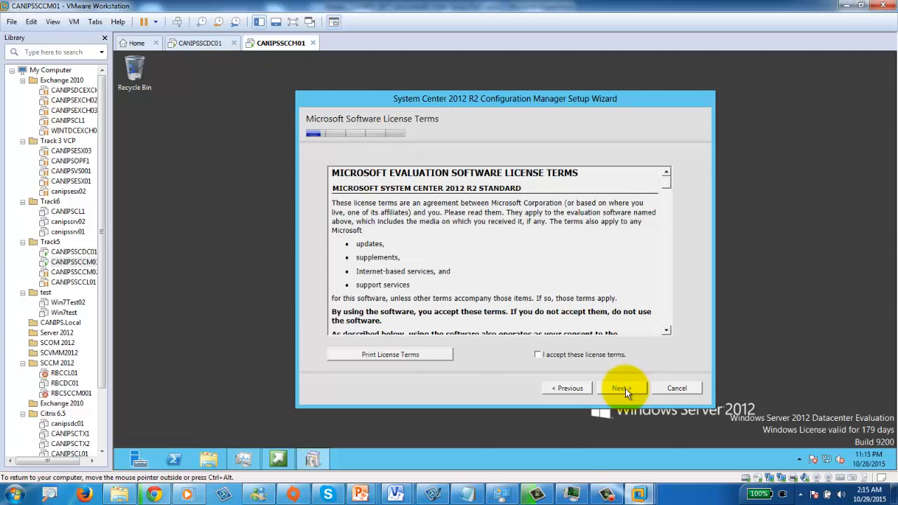
left_click(563, 360)
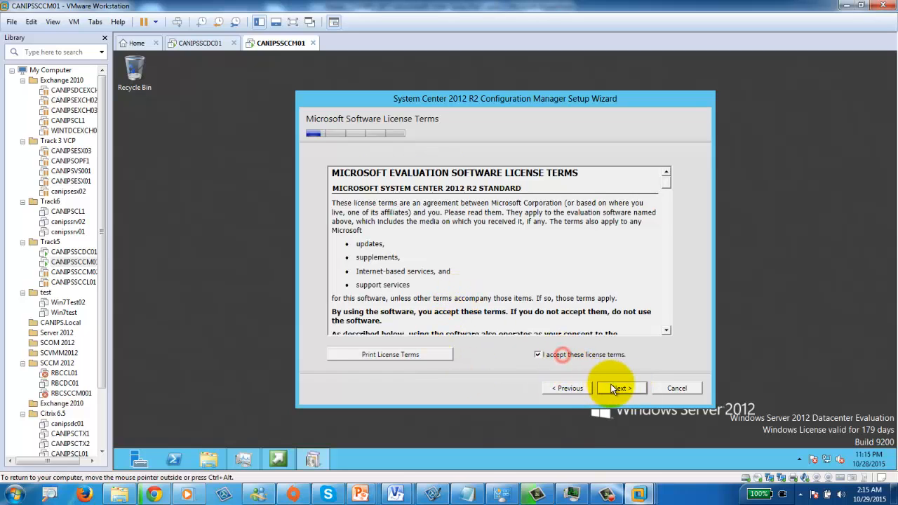
left_click(618, 390)
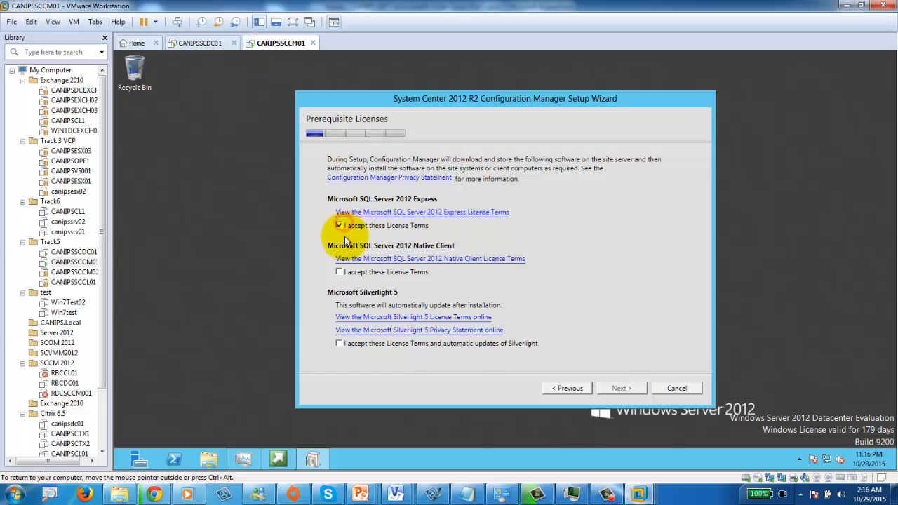
Accept the prerequisite license terms for SQL Server 2012 Express, SQL Server 2012 Native Client and Silverlight 5.
left_click(340, 271)
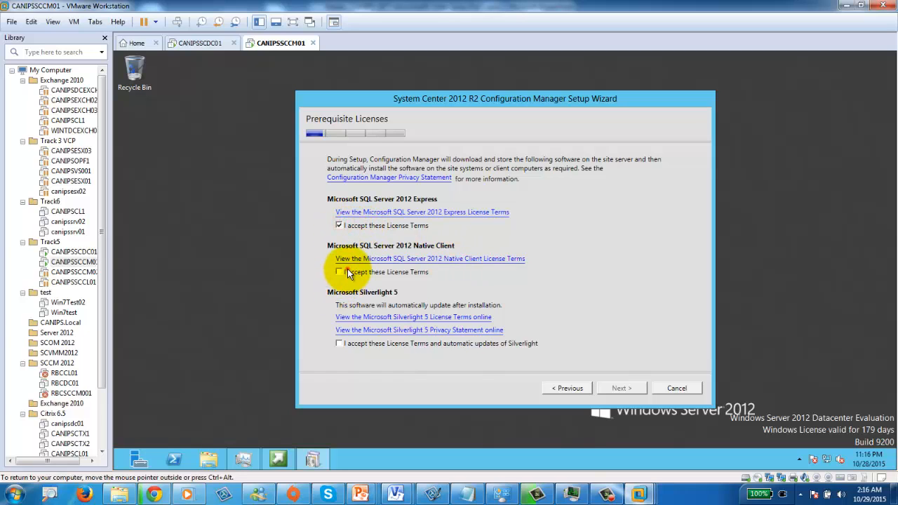
left_click(349, 346)
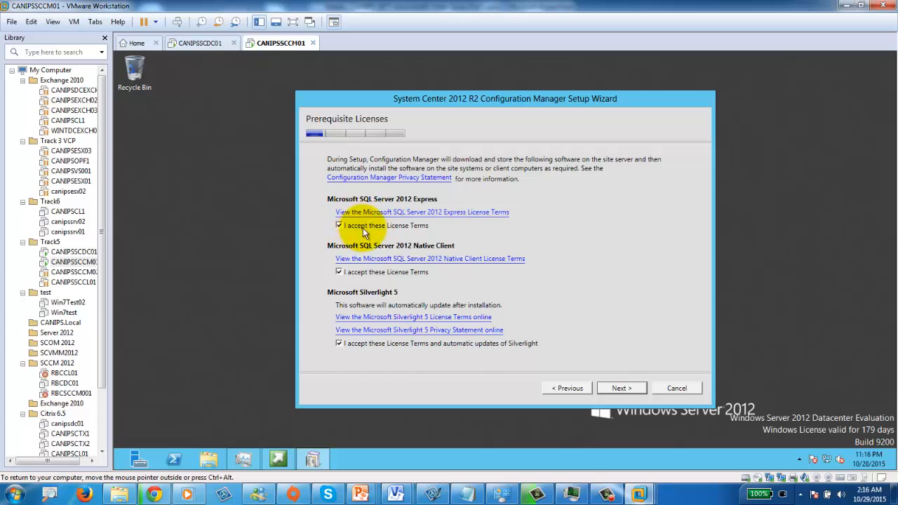
left_click(621, 387)
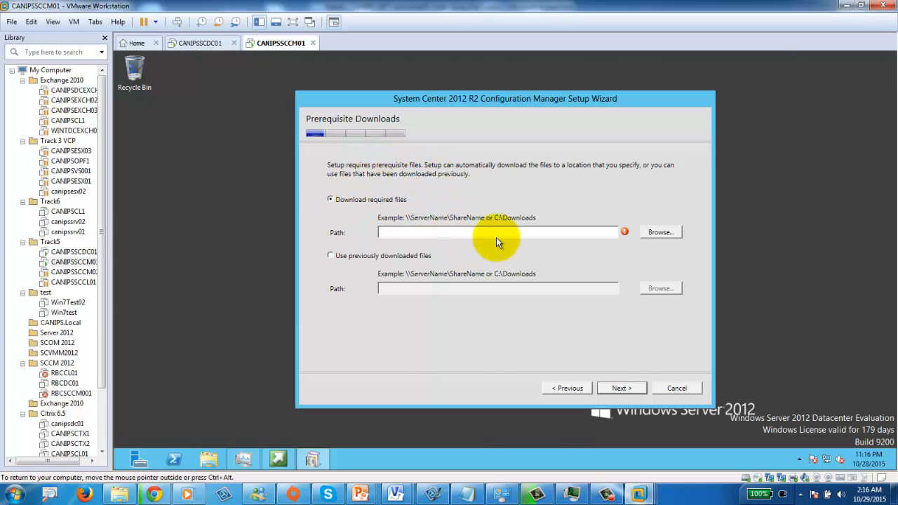
Create a folder named Download inside C:\SCCM Stuff and download the required prerequisite files to it.
left_click(441, 232)
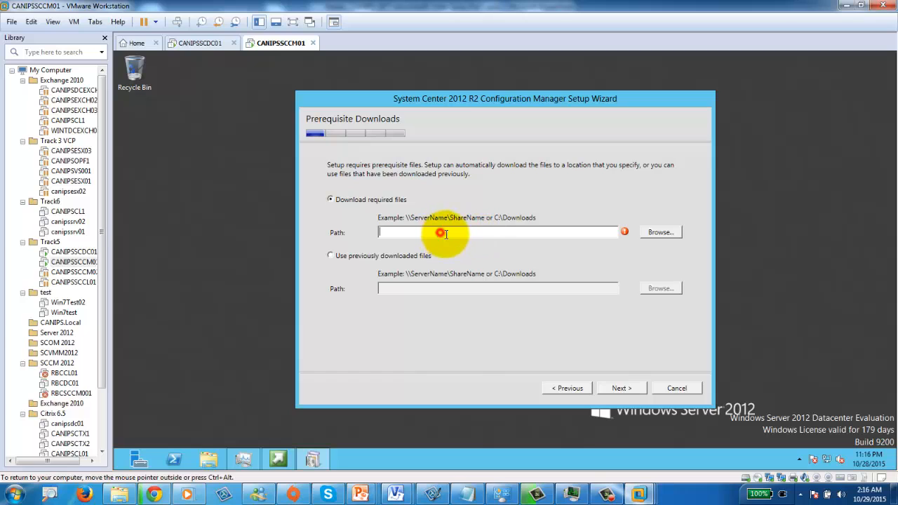
left_click(649, 234)
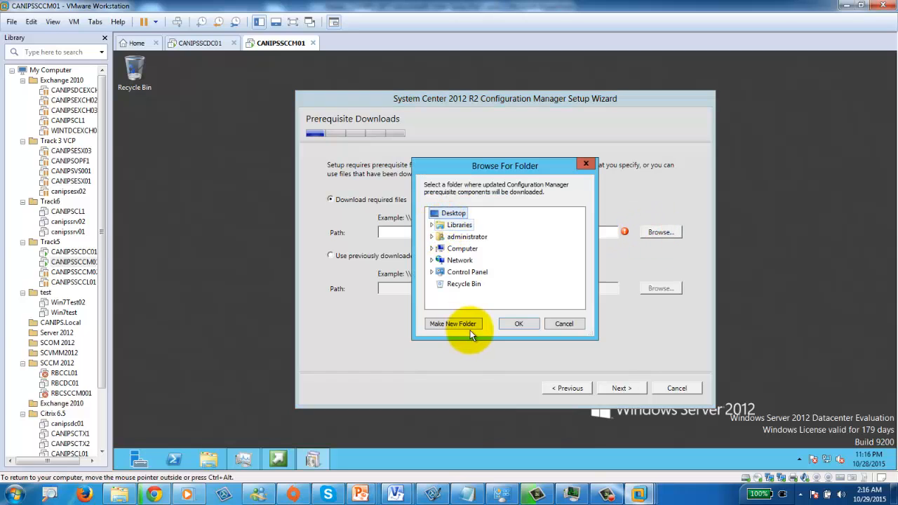
left_click(432, 248)
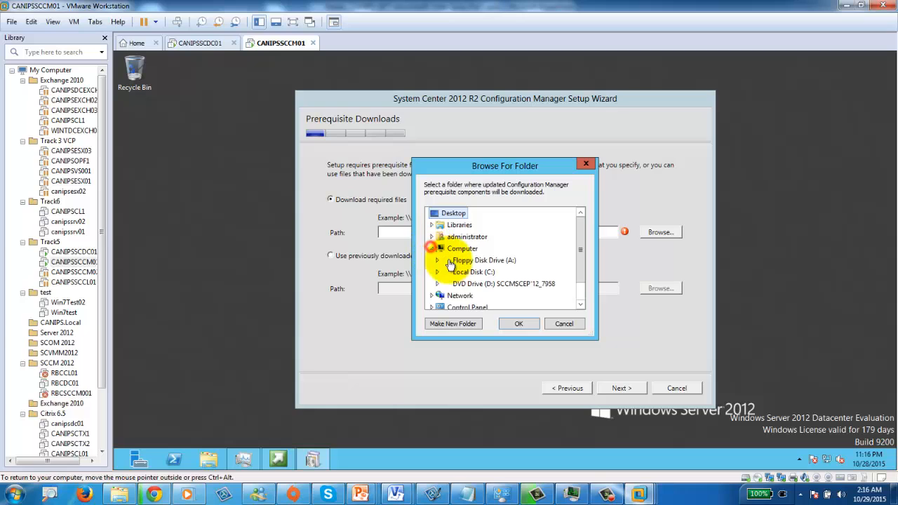
left_click(445, 272)
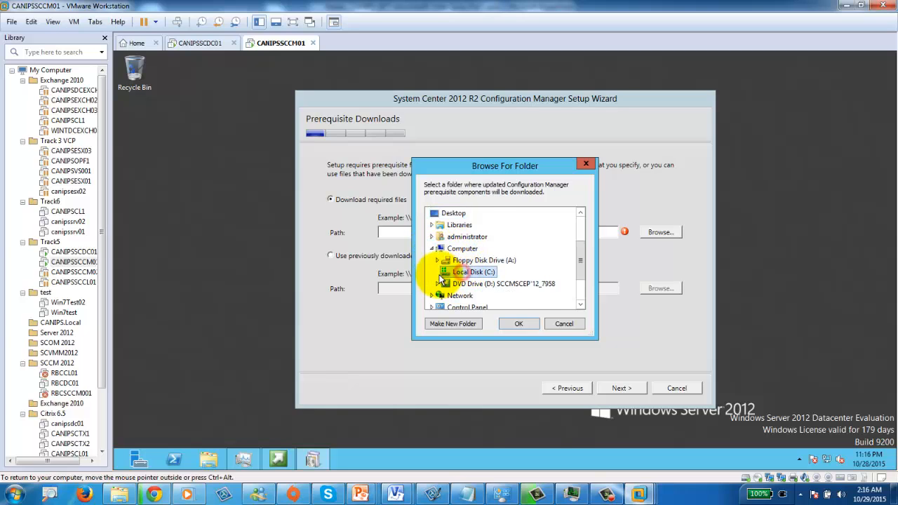
double_click(442, 274)
double_click(471, 272)
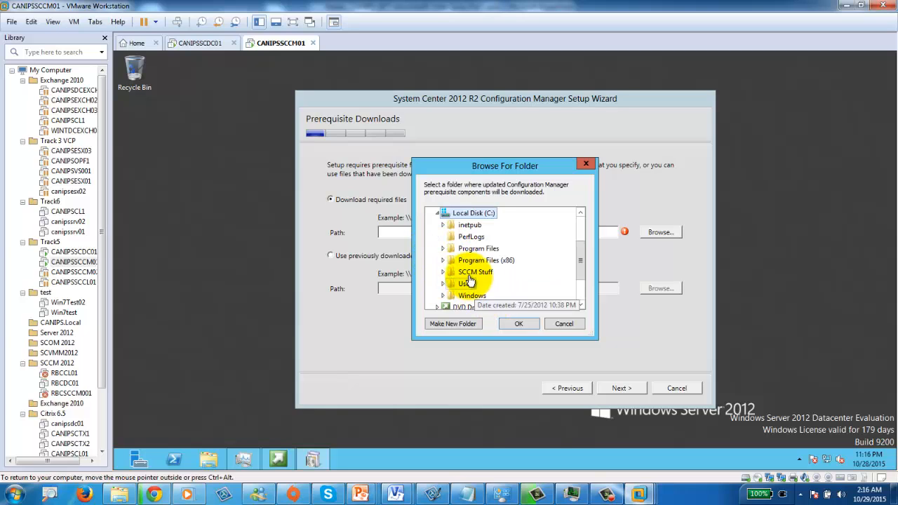
left_click(467, 325)
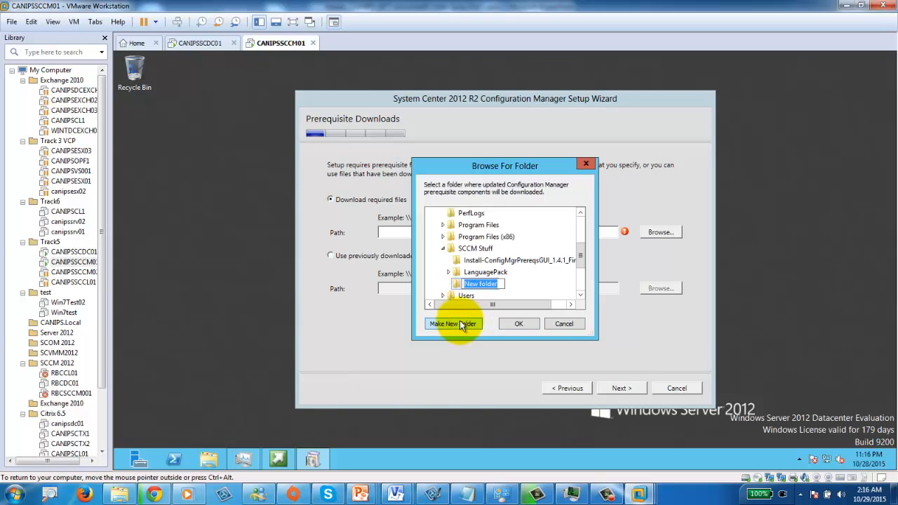
type("Download")
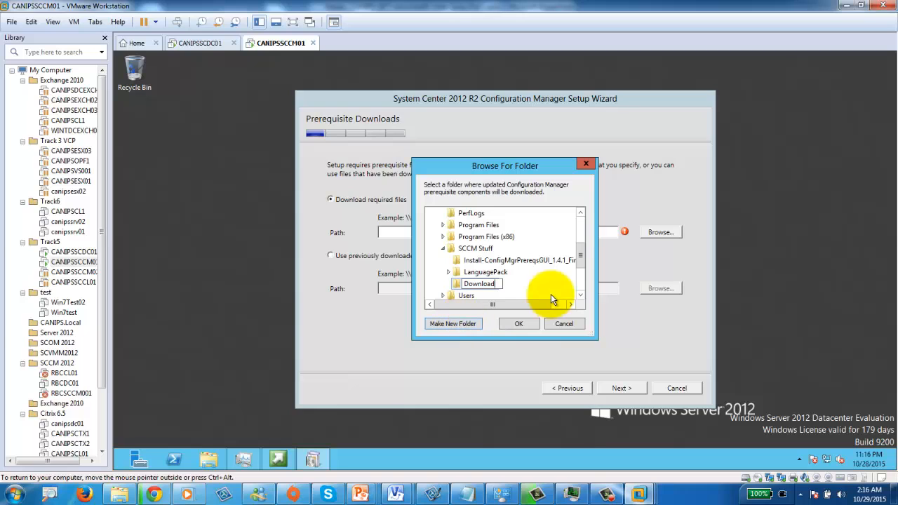
left_click(522, 326)
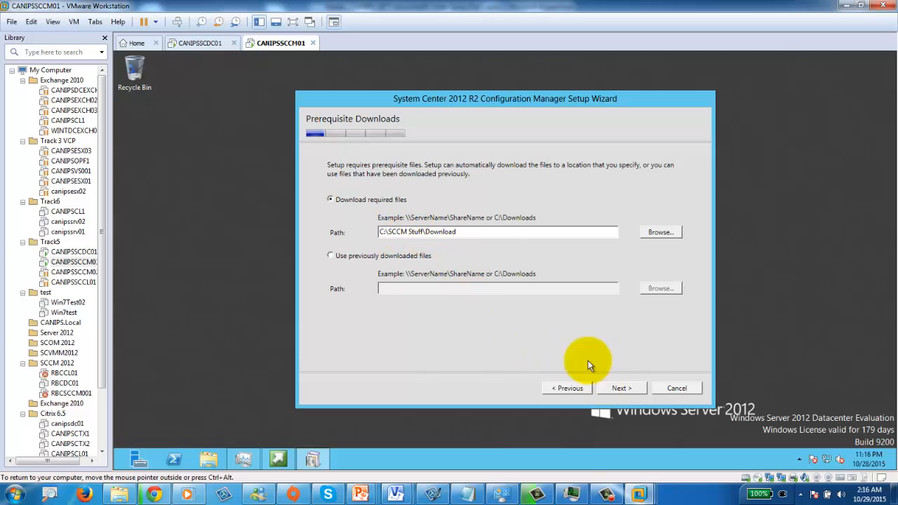
left_click(627, 391)
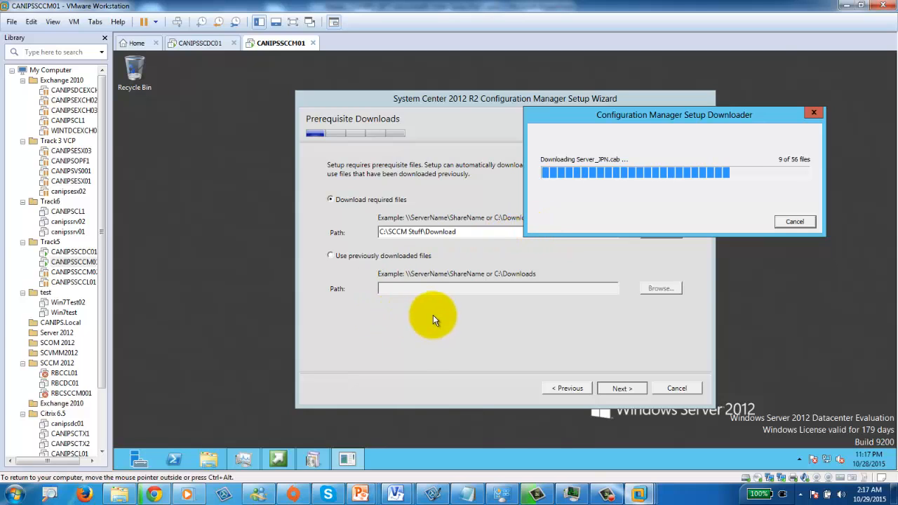
left_click(607, 492)
left_click(440, 415)
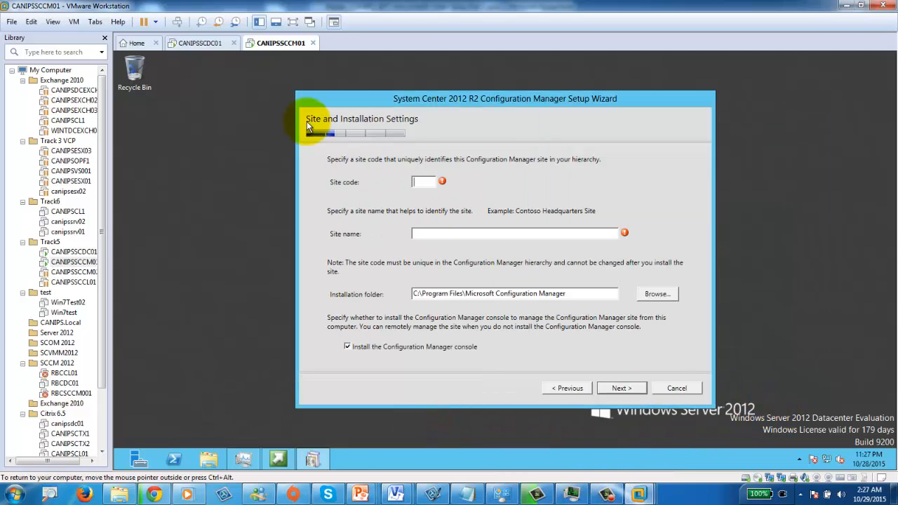
Set the site code to CND and the site name to CANIPS Primary Site.
left_click(423, 182)
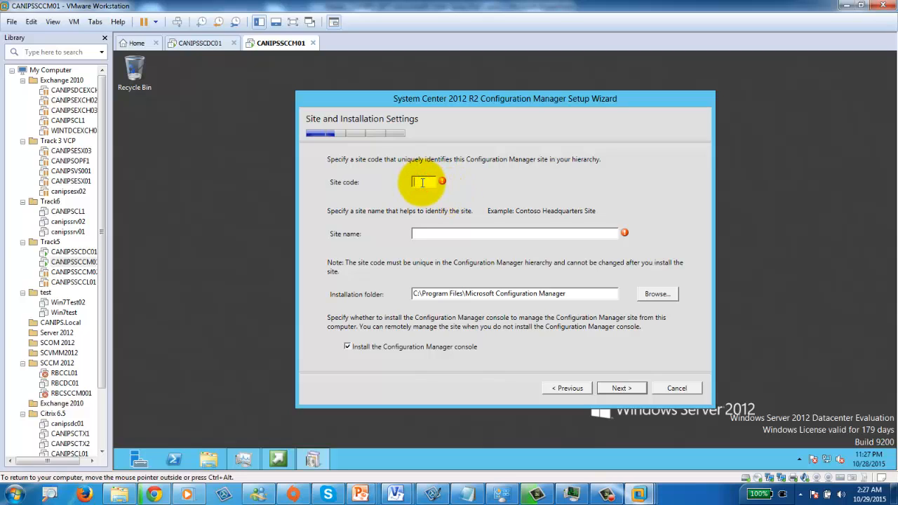
type("CND")
type("CANIPS")
type(" Primary")
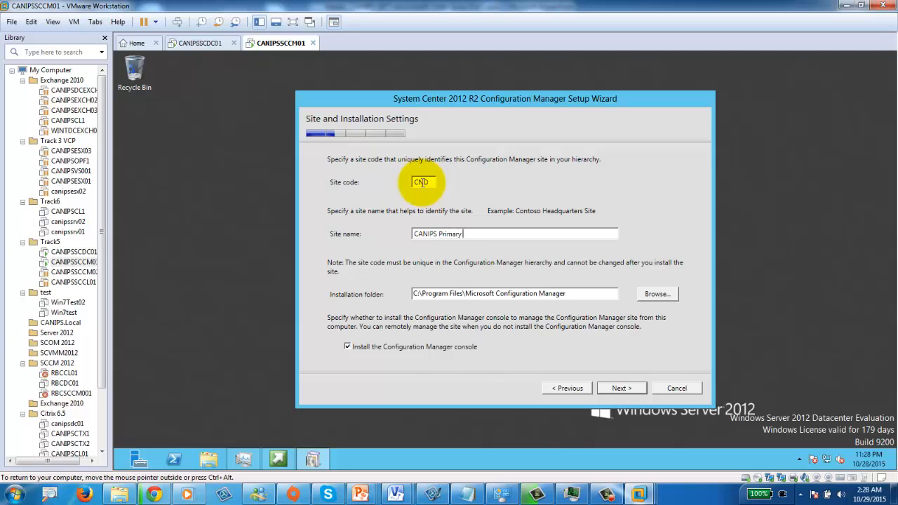
type(" Site")
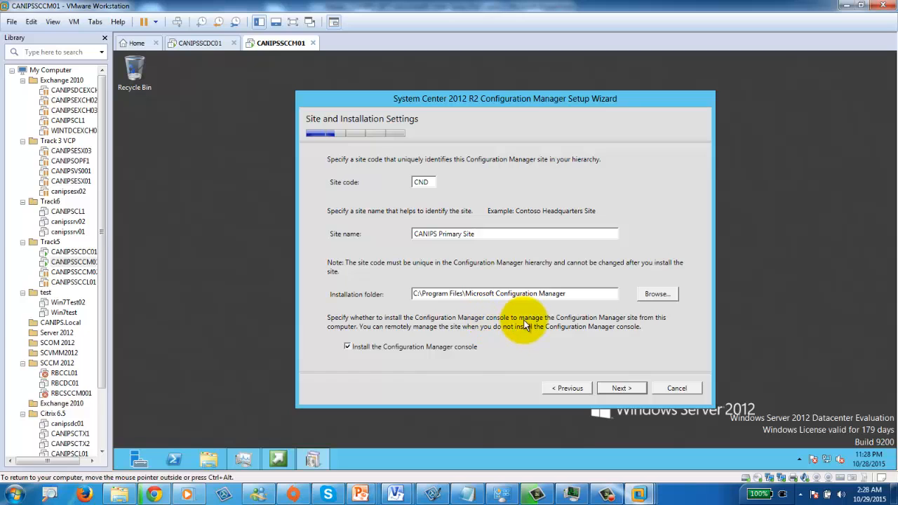
Keep the default installation folder and console option, decline the Customer Experience Improvement Program, and accept the settings summary to start the prerequisite check.
left_click(629, 389)
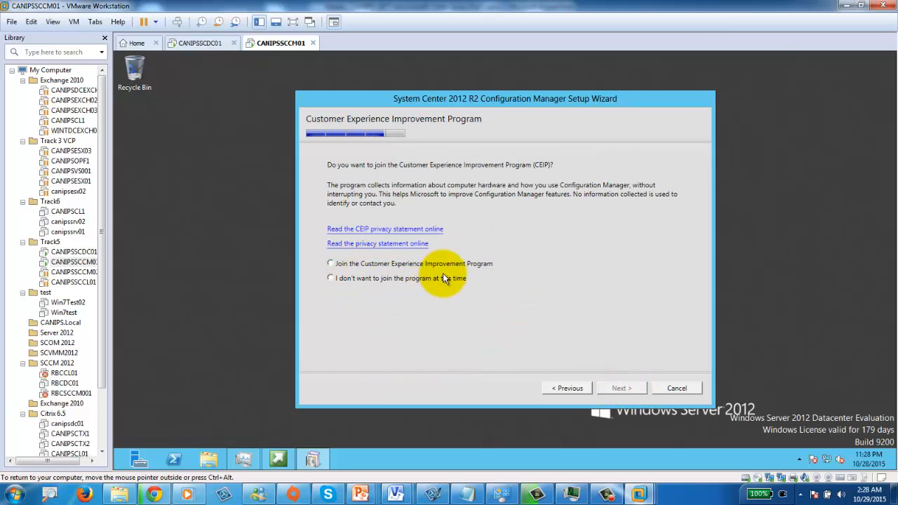
left_click(393, 279)
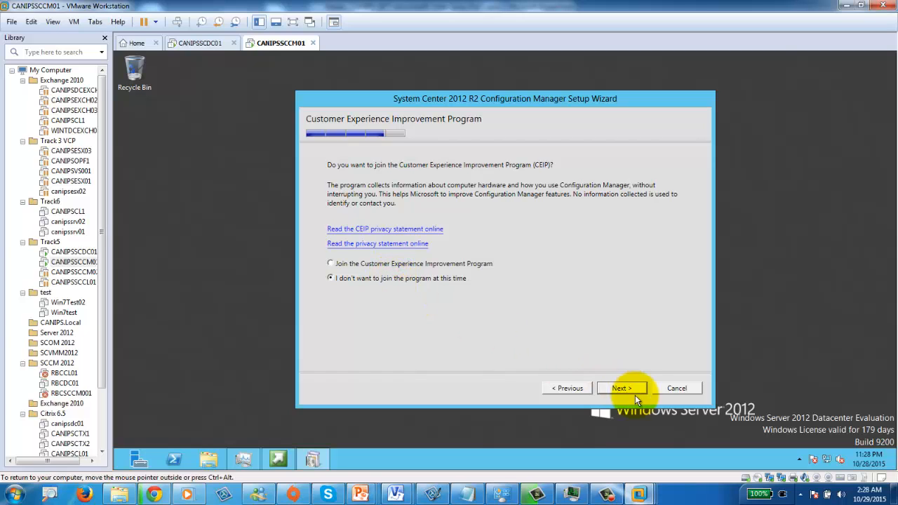
left_click(617, 388)
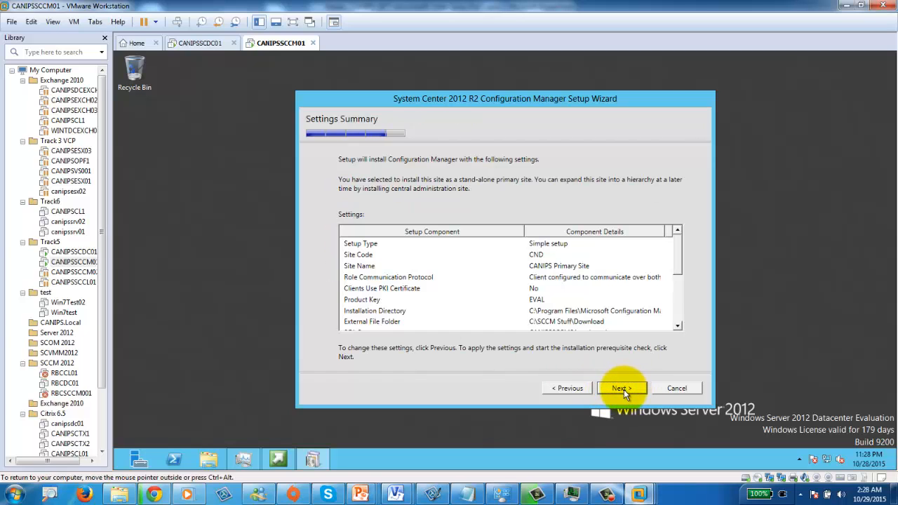
left_click(624, 389)
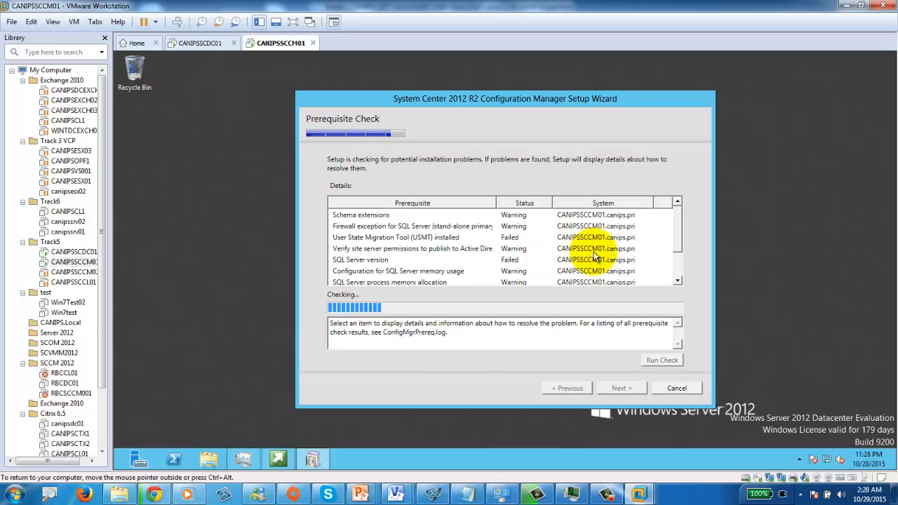
Review the prerequisite check results and show the details of the User State Migration Tool (USMT) installed item.
left_click_drag(682, 239, 681, 277)
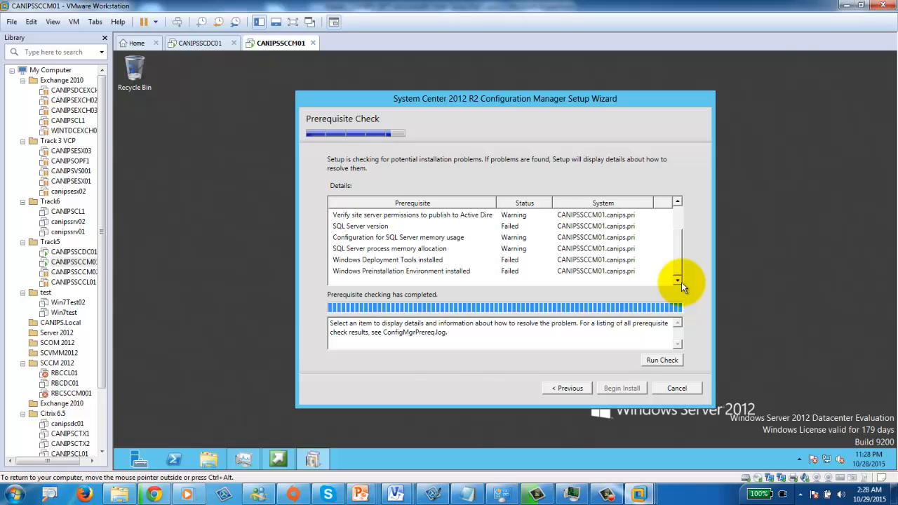
left_click_drag(682, 260, 685, 211)
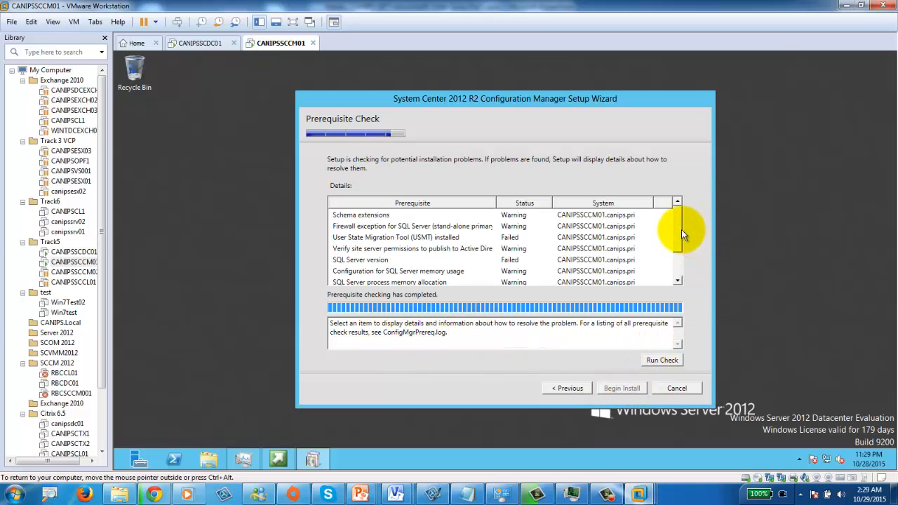
left_click_drag(677, 230, 689, 208)
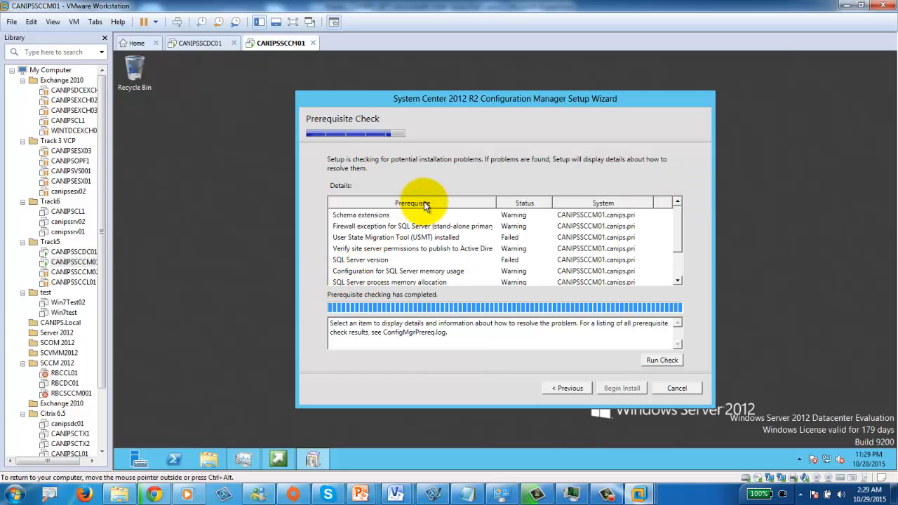
left_click(393, 241)
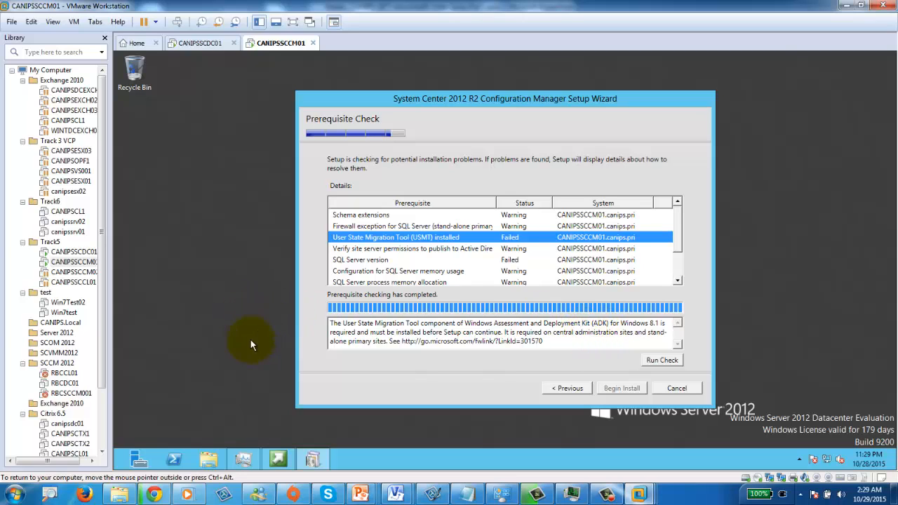
On the host computer, browse to E:\ISO\SCCM\SCCM 2012 For_Lab\Windows Kits-Win-ADK-Full-Offline-Deploy\8.1\ADK in Windows Explorer.
left_click(212, 460)
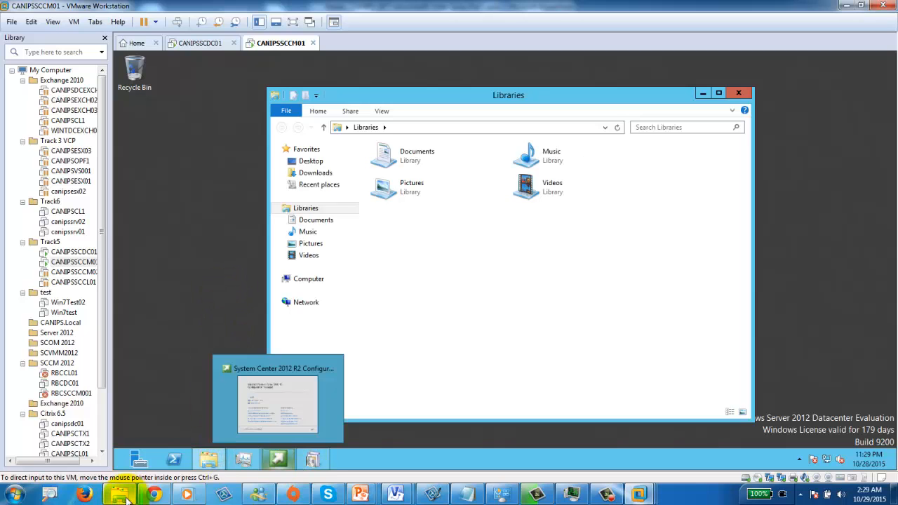
mouse_move(120, 494)
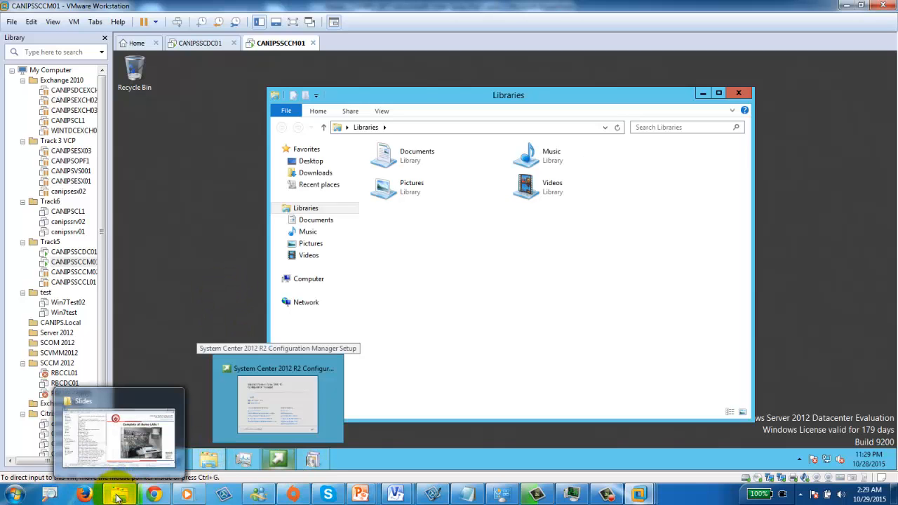
left_click(119, 495)
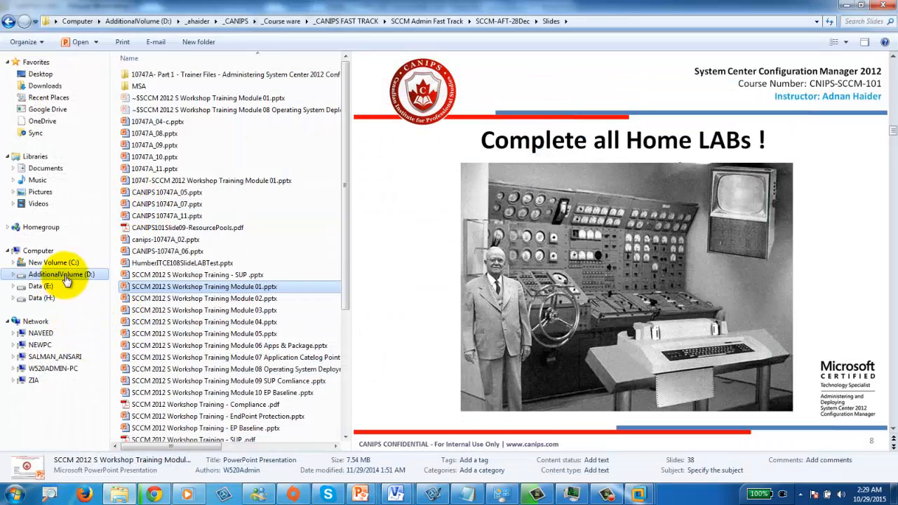
left_click(70, 276)
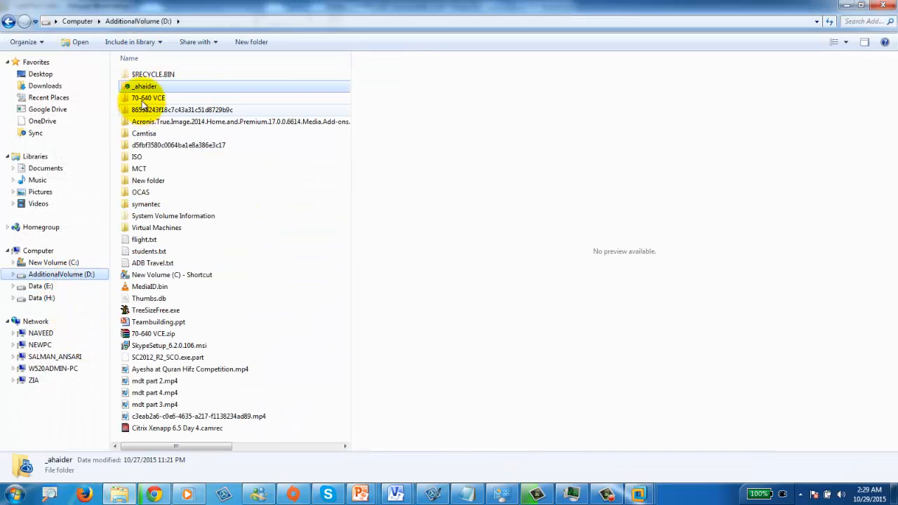
left_click(40, 286)
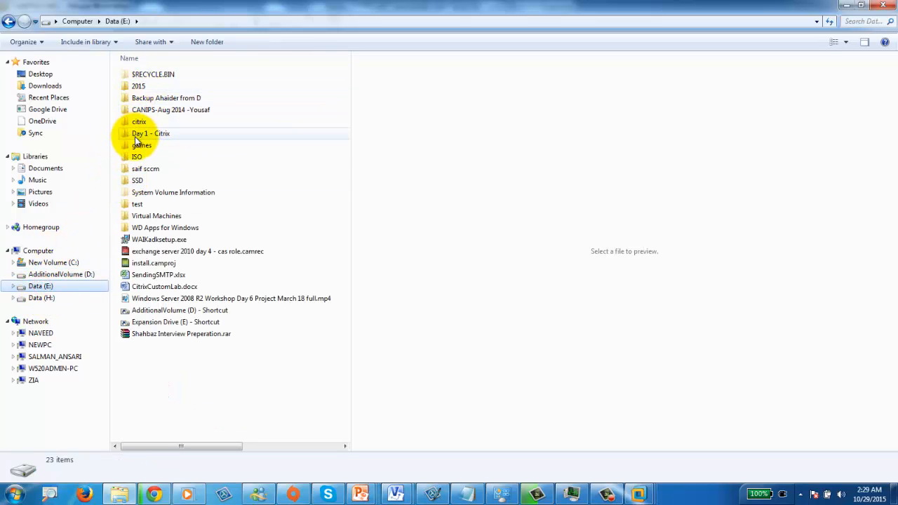
double_click(140, 158)
double_click(142, 75)
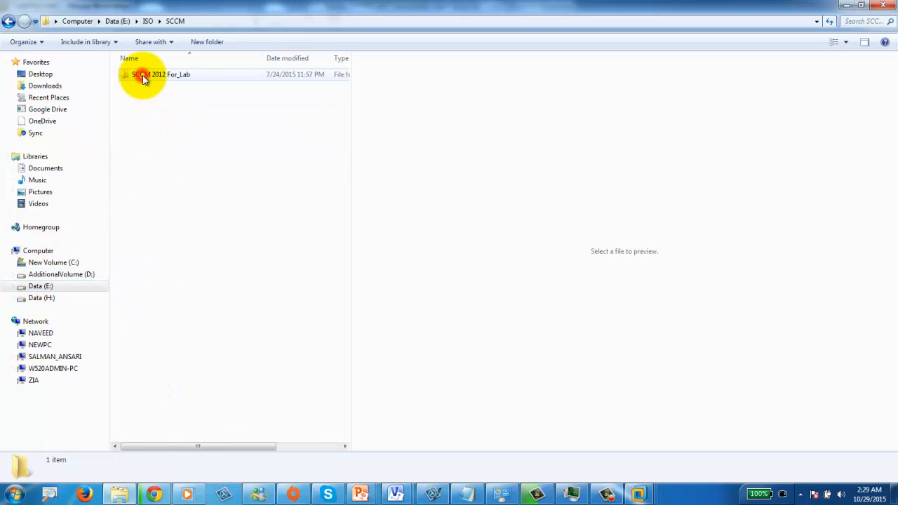
left_click(167, 73)
double_click(167, 73)
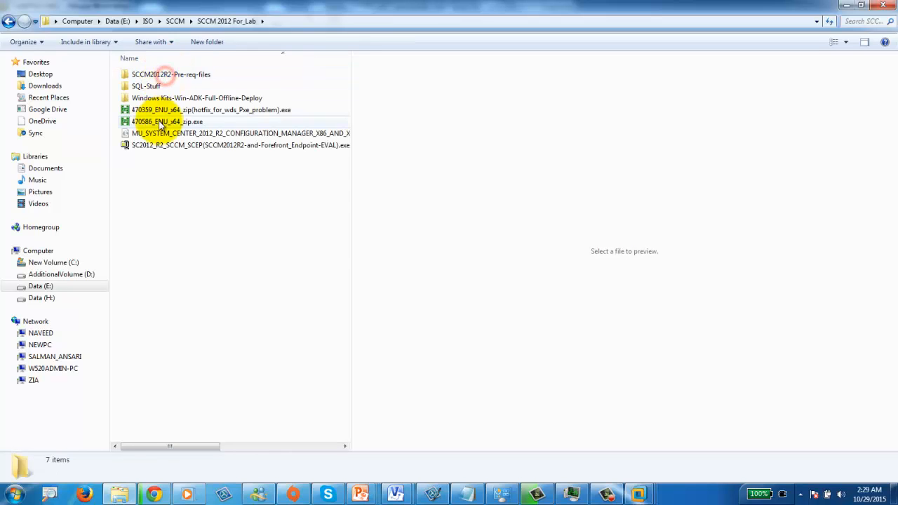
double_click(180, 102)
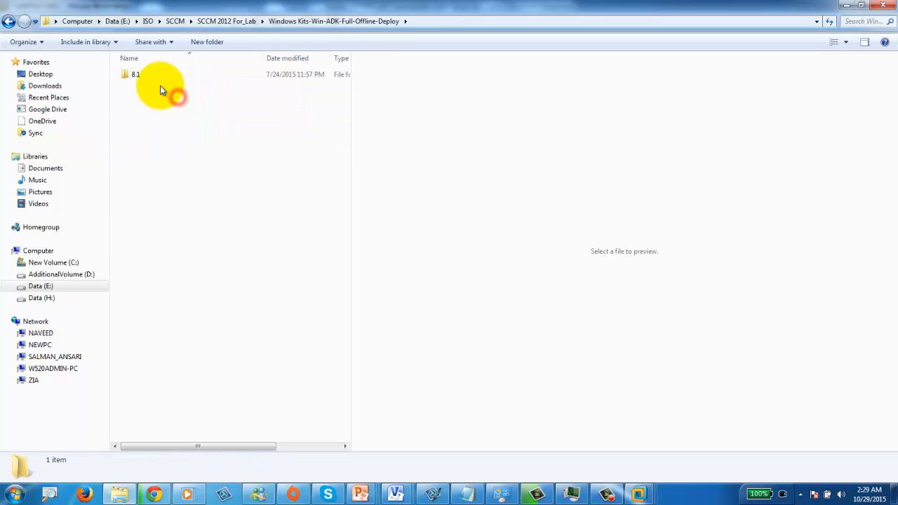
double_click(135, 73)
double_click(137, 77)
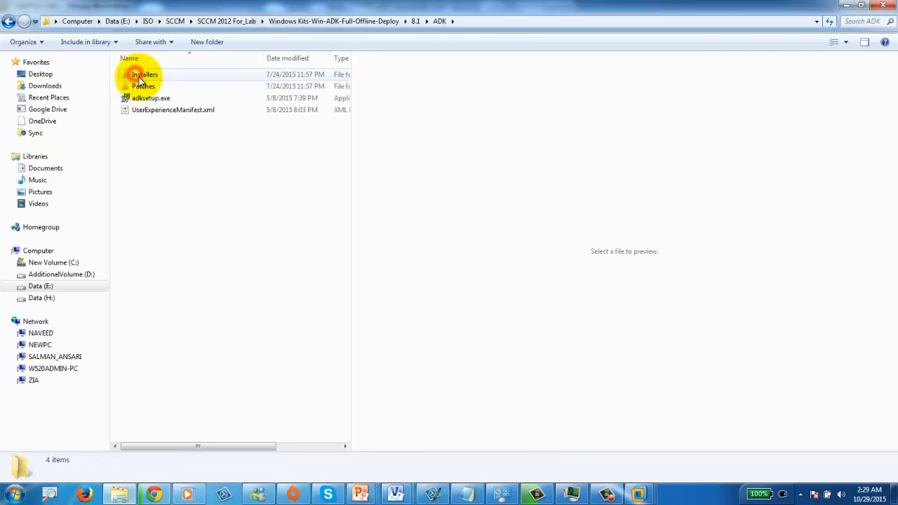
Copy adksetup.exe from the host's ADK folder and try to paste it onto the CANIPSSCCM01 desktop.
left_click(159, 100)
right_click(160, 103)
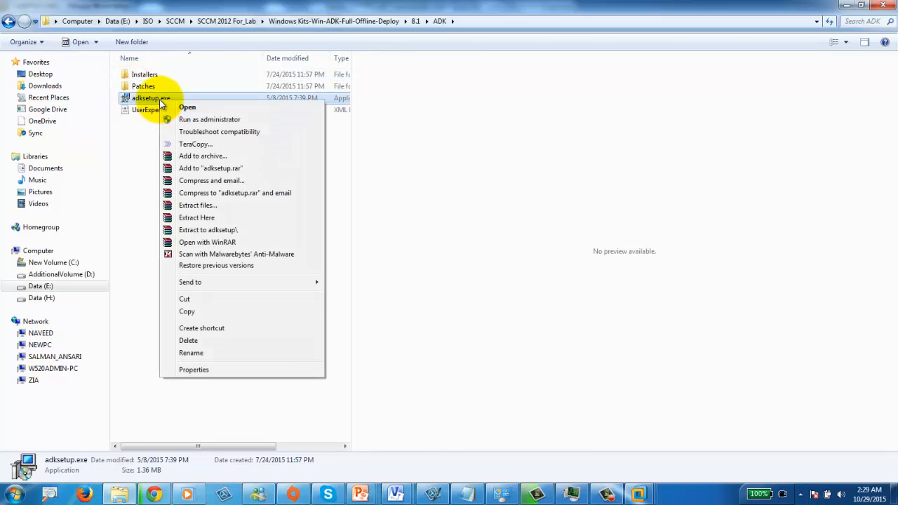
left_click(196, 311)
left_click(844, 5)
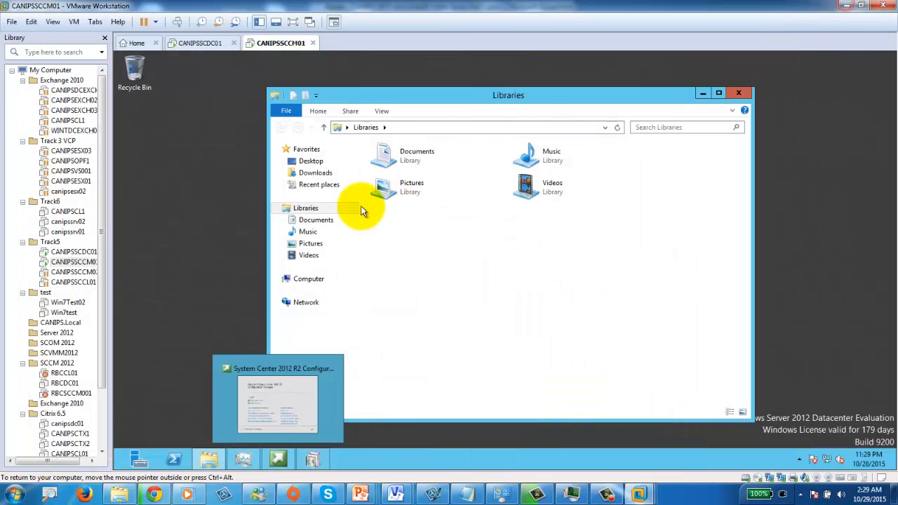
right_click(216, 182)
left_click(160, 185)
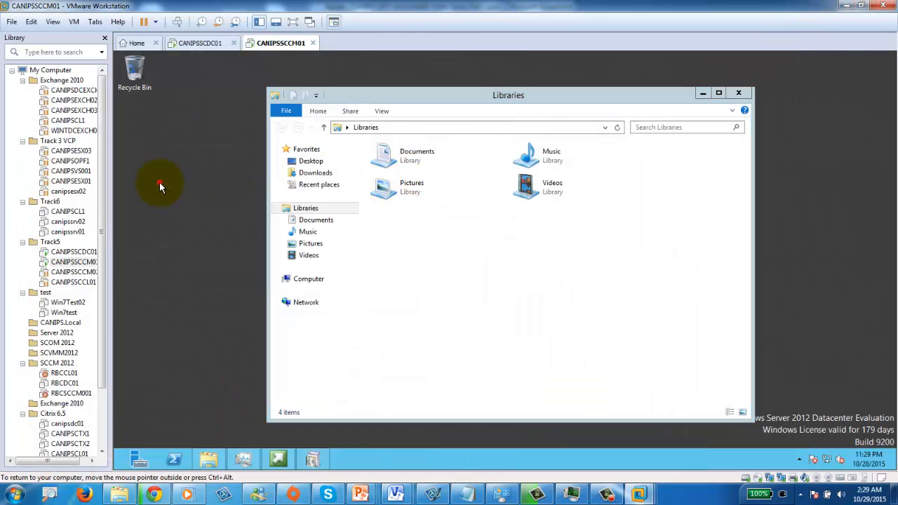
Place the host's ADK folder and VMware Workstation side by side and try to transfer adksetup.exe onto the virtual machine's desktop.
left_click_drag(411, 4, 893, 70)
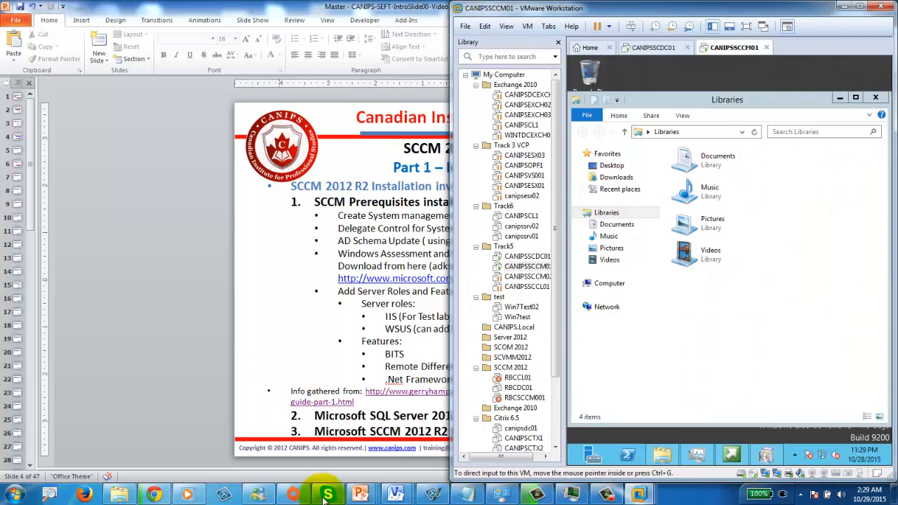
left_click(119, 494)
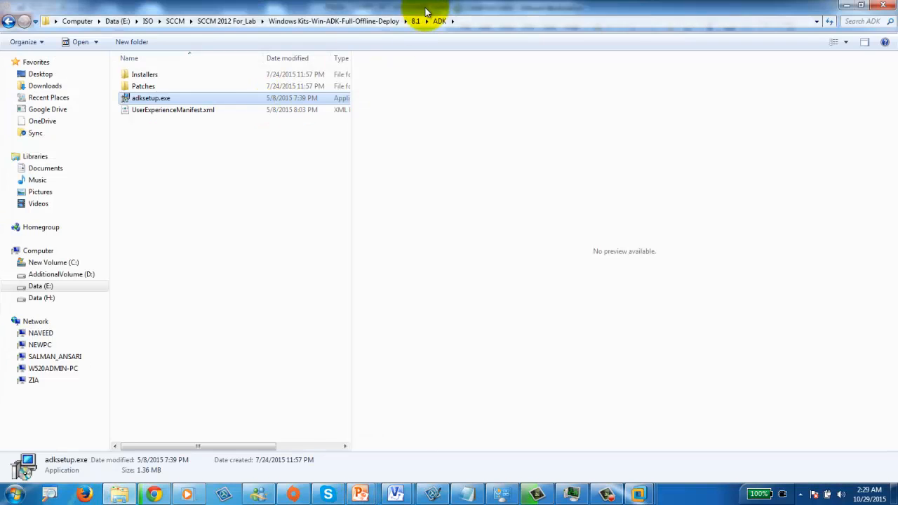
left_click_drag(421, 9, 2, 10)
left_click_drag(134, 105, 713, 73)
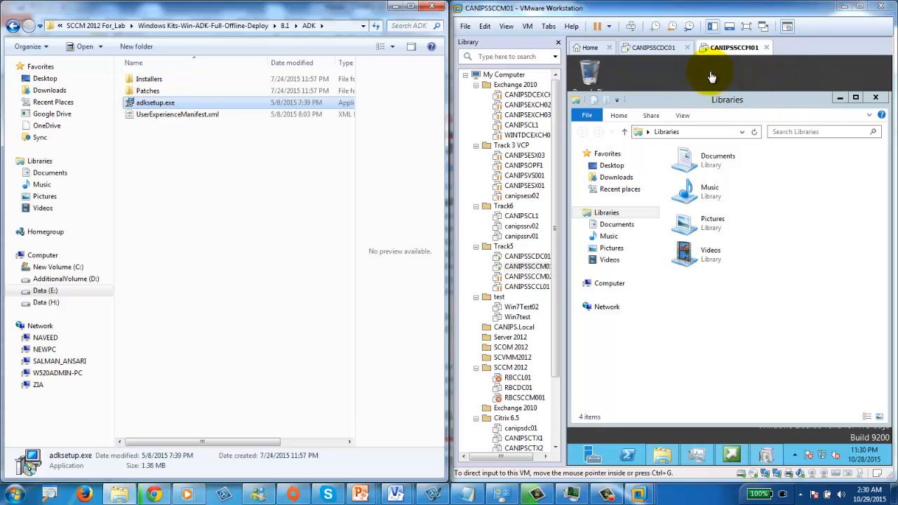
Hide the VMware library, minimize the guest's Libraries window and move the setup wizard away from the desktop icons.
left_click(558, 43)
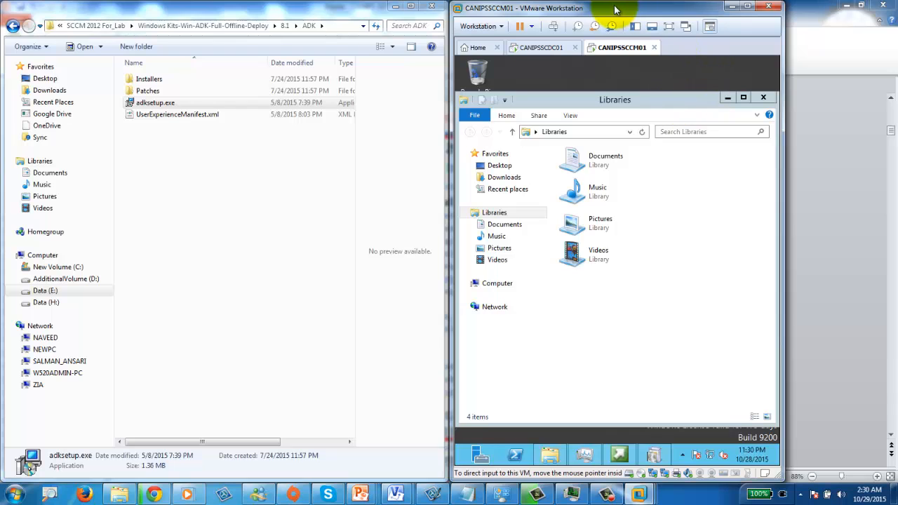
left_click_drag(614, 9, 897, 28)
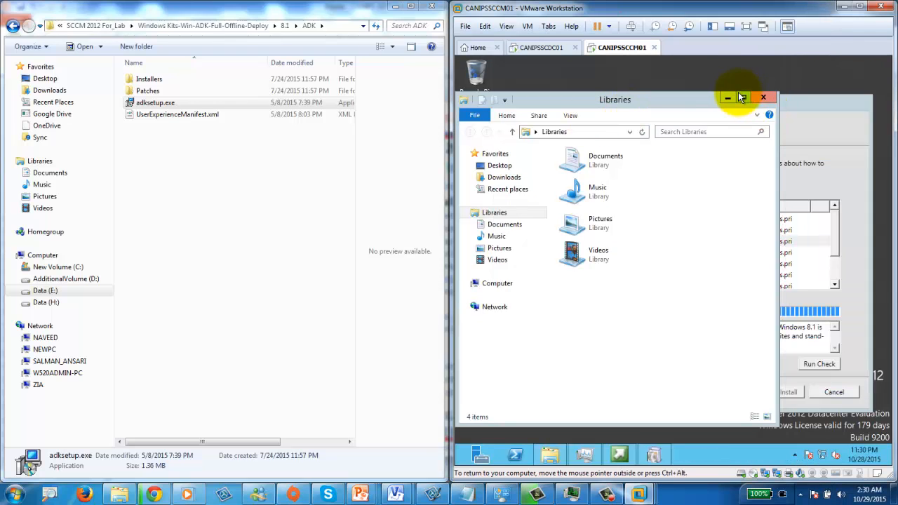
left_click(728, 98)
left_click_drag(589, 103, 634, 160)
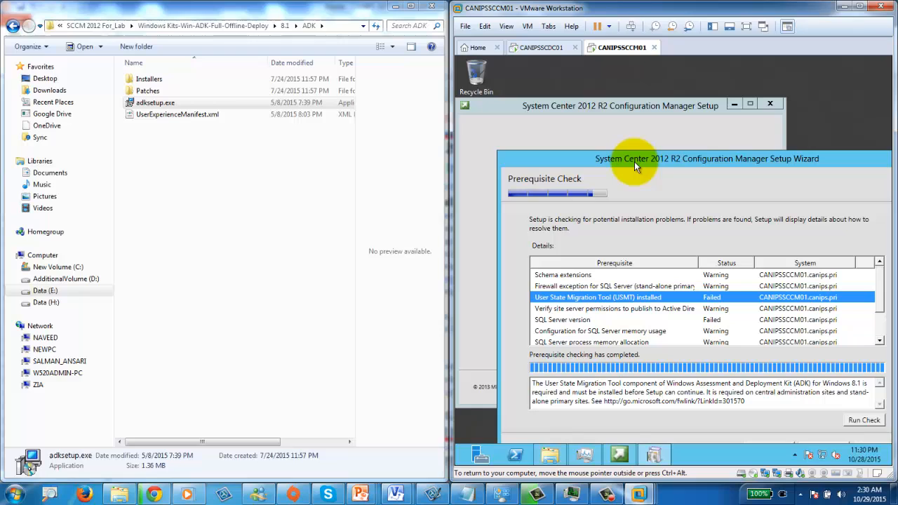
Select the full host path of the ADK folder that contains adksetup.exe.
right_click(140, 102)
left_click(321, 27)
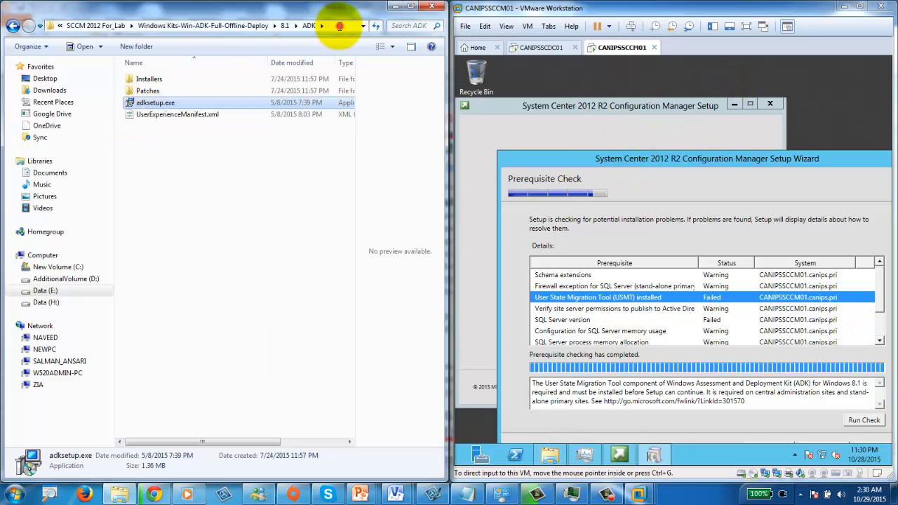
left_click(330, 28)
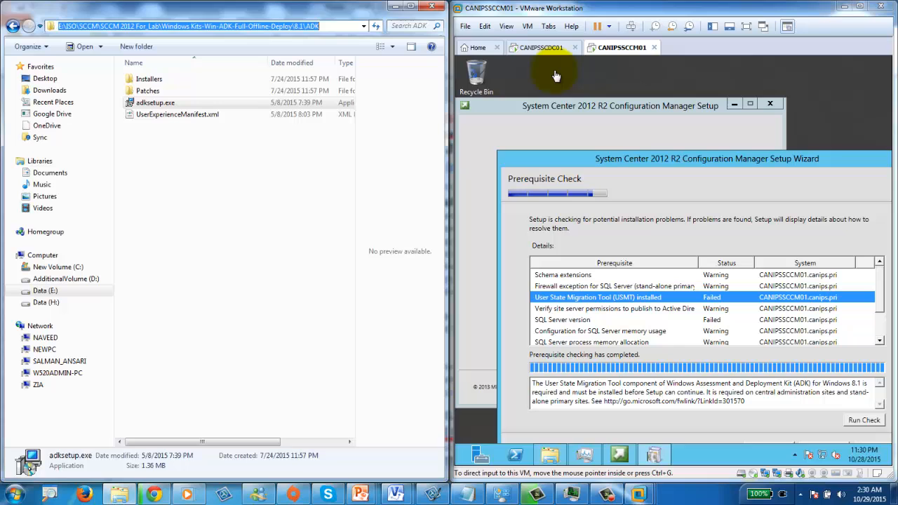
In the CANIPSSCCM01 virtual machine settings, set folder sharing to Always enabled.
right_click(616, 45)
left_click(655, 202)
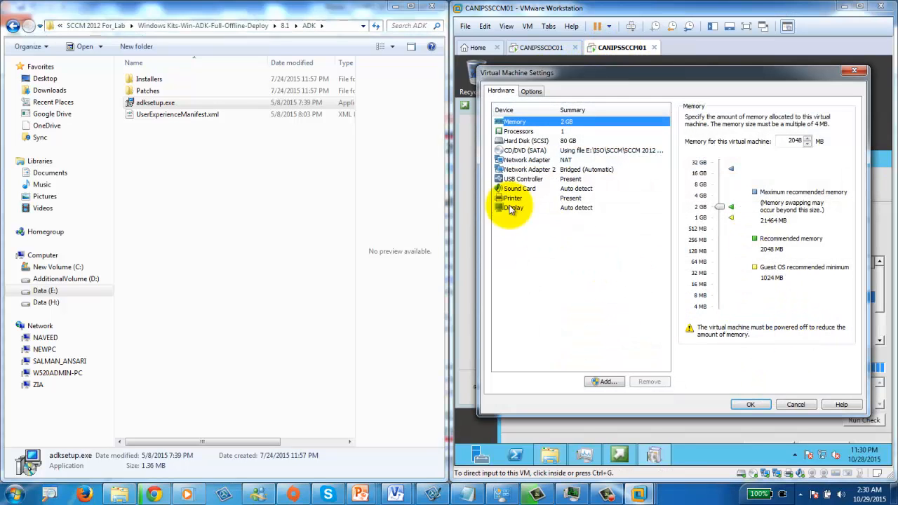
left_click(527, 92)
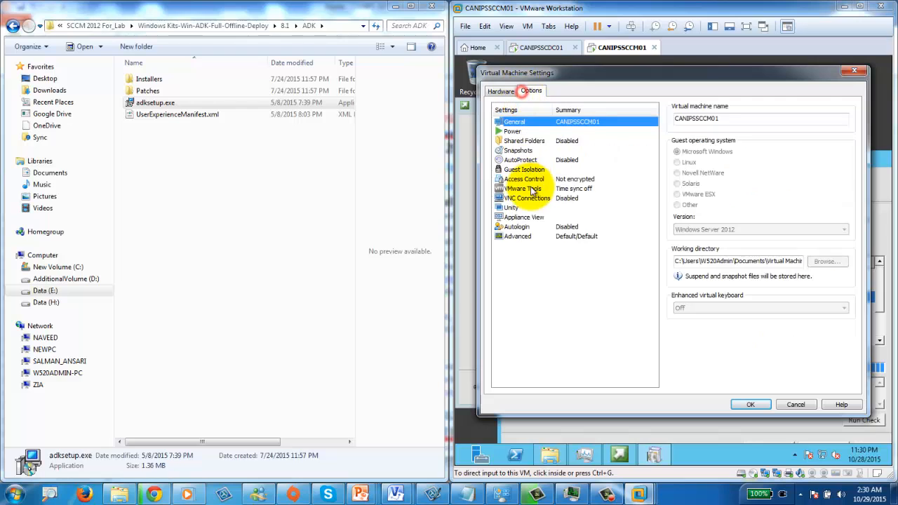
left_click(522, 143)
left_click(698, 160)
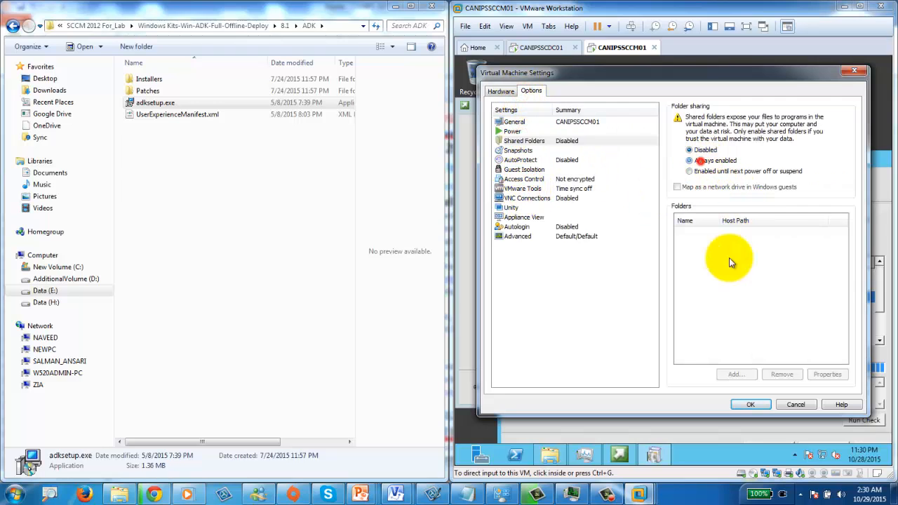
Add the host's Data (E:) drive as an enabled shared folder named E and save the virtual machine settings.
left_click(736, 374)
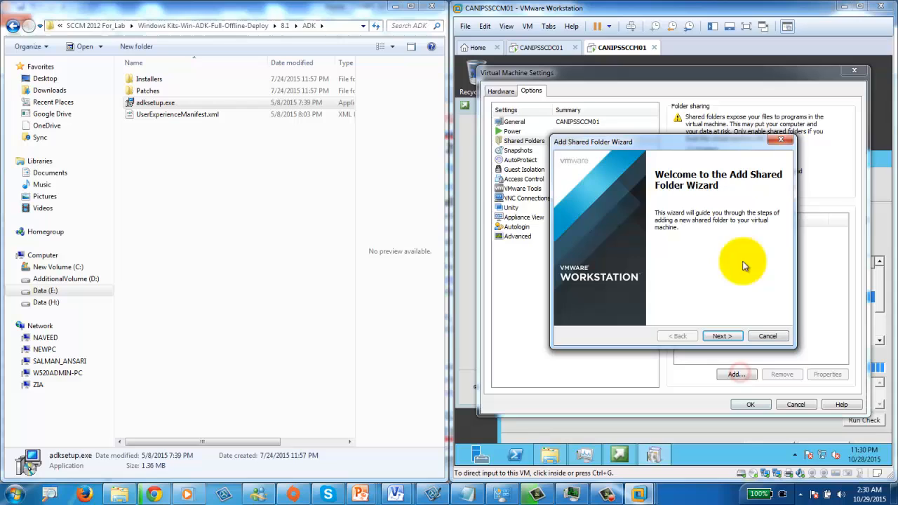
left_click(723, 337)
left_click(762, 201)
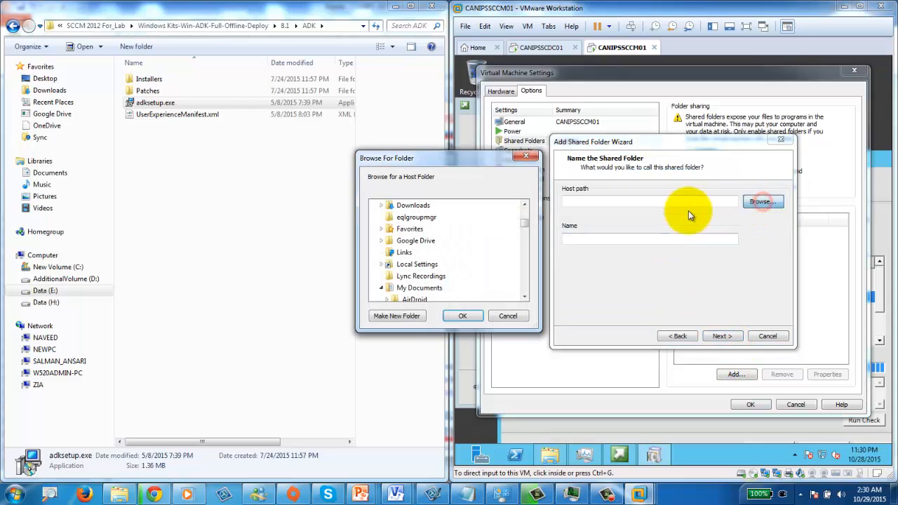
left_click(527, 215)
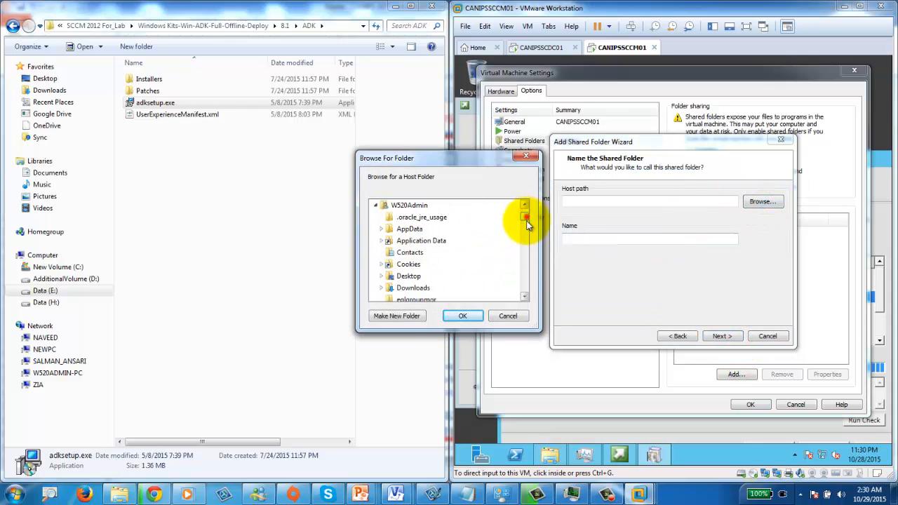
left_click_drag(527, 224, 517, 287)
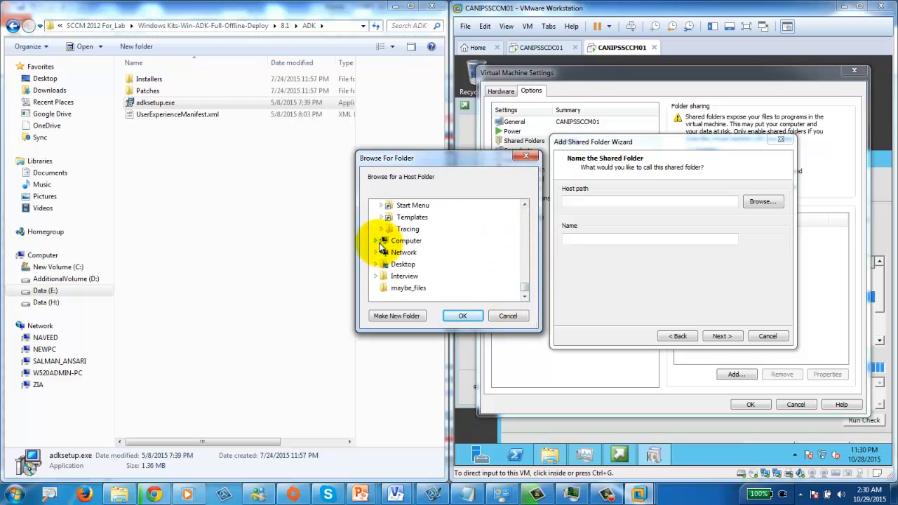
left_click(377, 241)
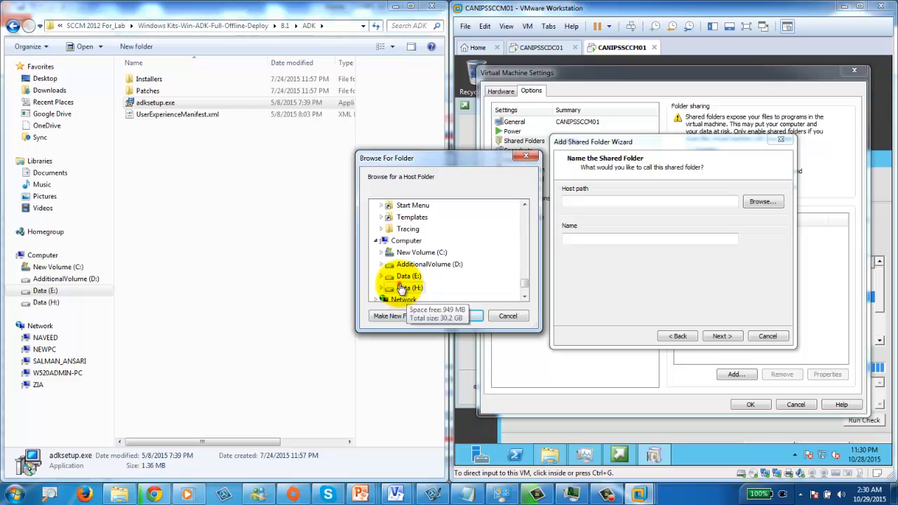
left_click(407, 276)
left_click(452, 317)
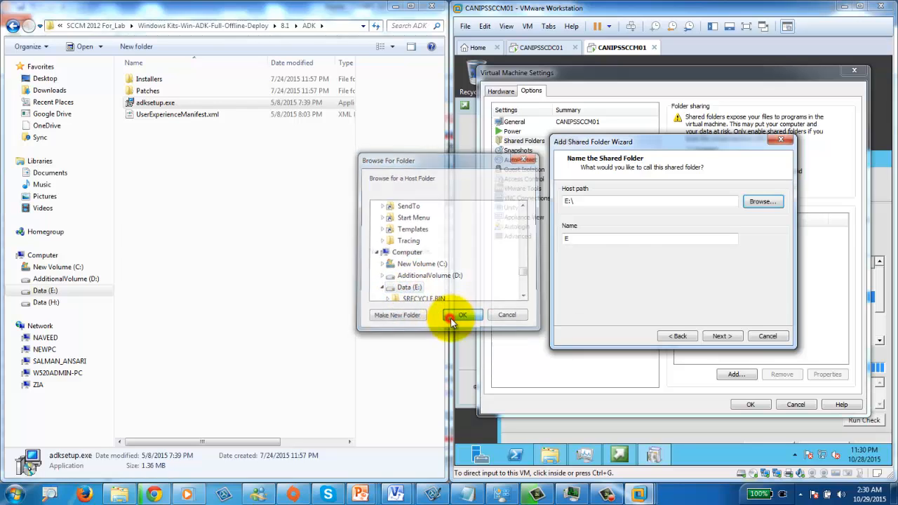
left_click(722, 335)
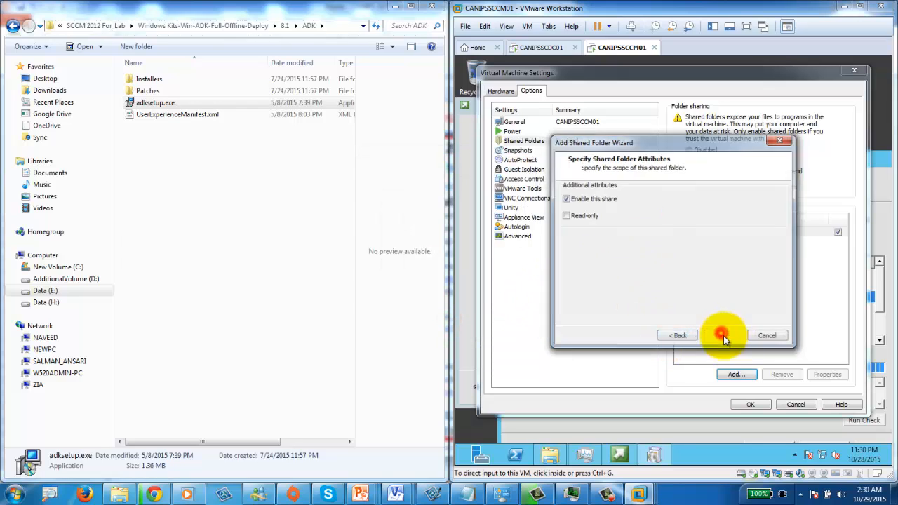
left_click(722, 335)
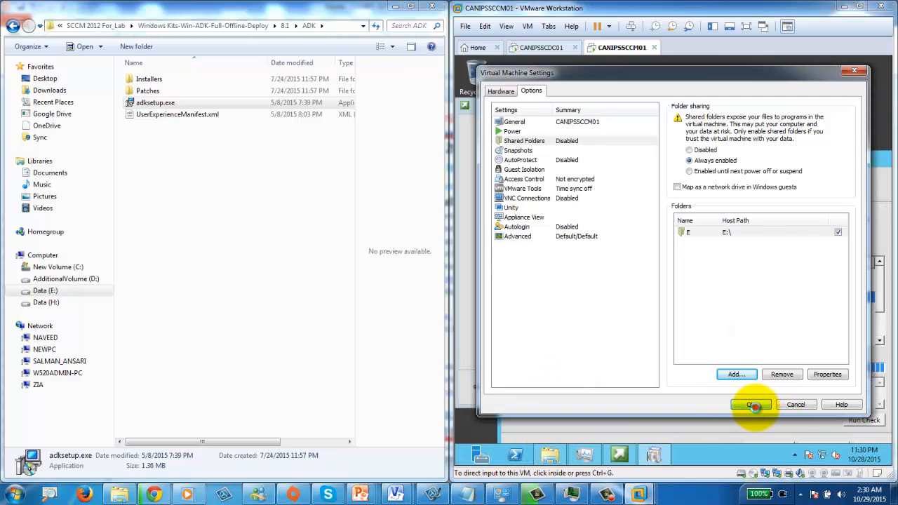
left_click(751, 405)
In the guest, open the ADK folder from vmware-host's Shared Folders under E, ISO, SCCM, SCCM 2012 For_Lab, Windows Kits-Win-ADK-Full-Offline-Deploy, 8.1.
mouse_move(551, 459)
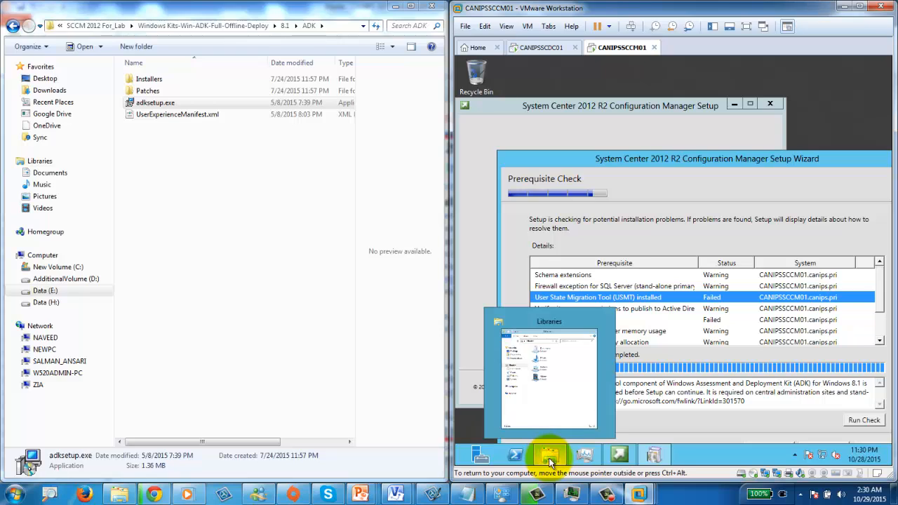
left_click(556, 379)
left_click(495, 307)
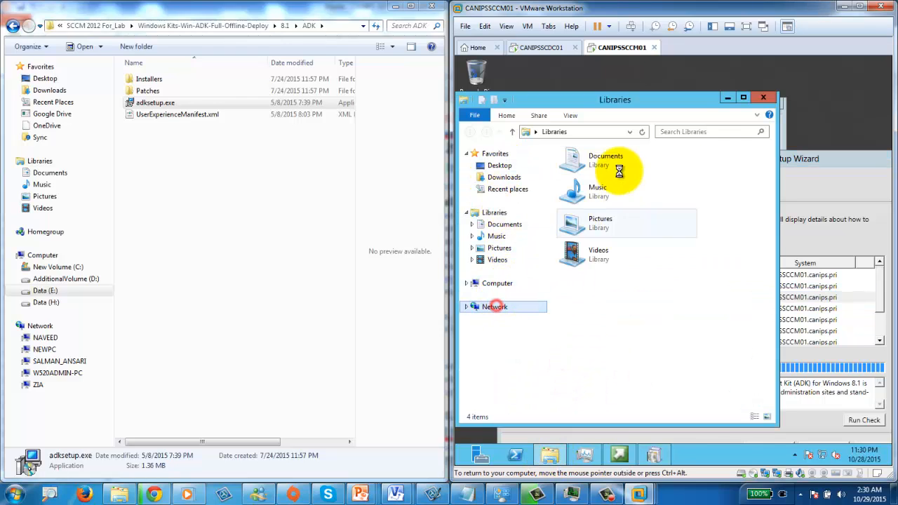
double_click(588, 180)
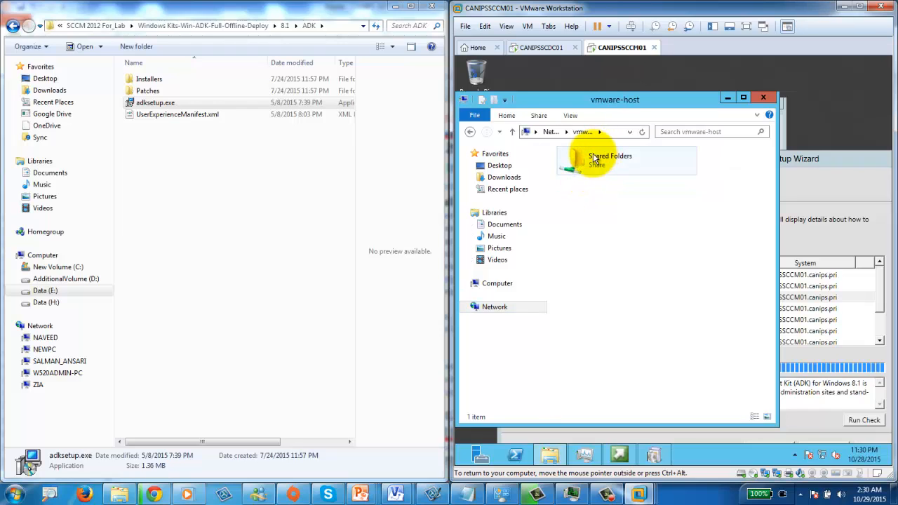
double_click(591, 165)
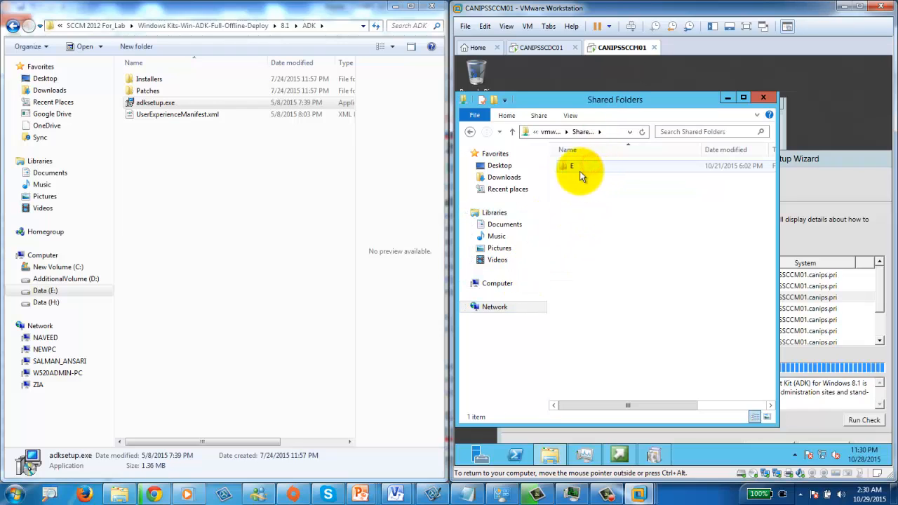
double_click(580, 176)
double_click(576, 233)
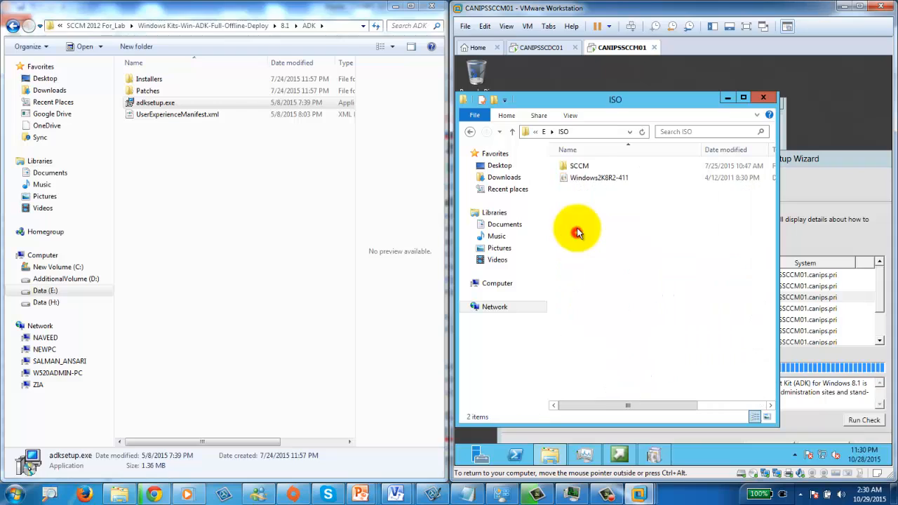
double_click(579, 166)
double_click(581, 168)
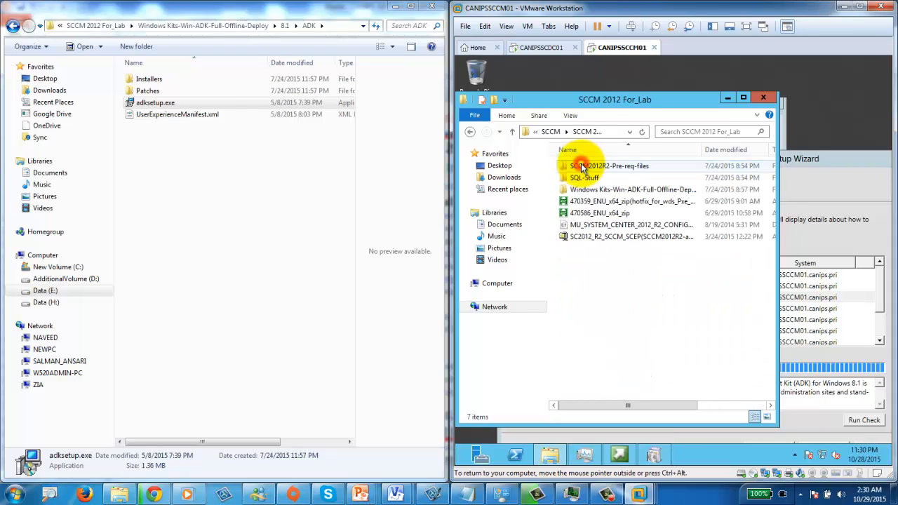
double_click(592, 188)
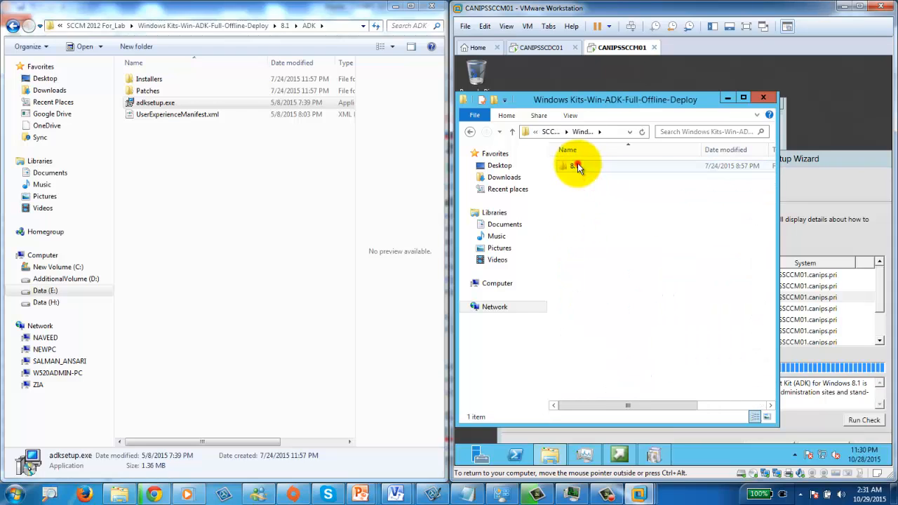
double_click(577, 164)
double_click(581, 169)
Run adksetup as administrator and install all ADK features to the default path, declining CEIP and accepting the license.
right_click(583, 191)
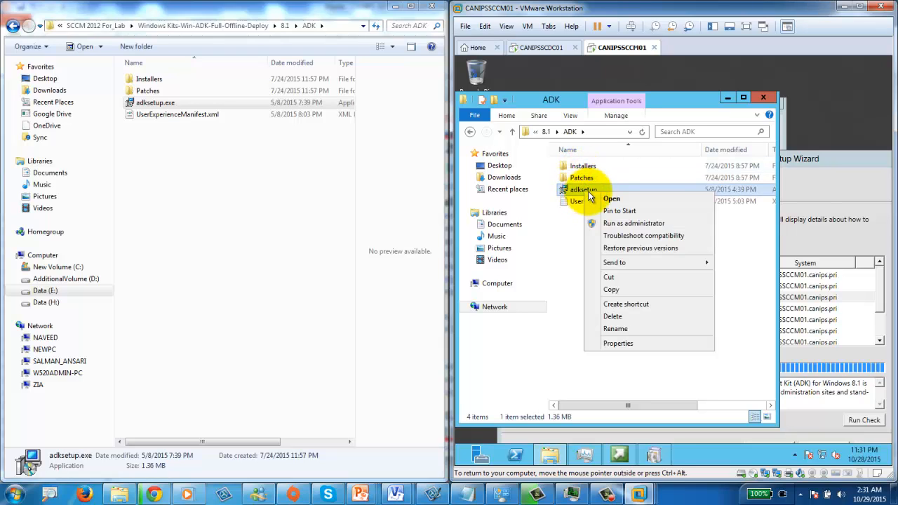
left_click(617, 225)
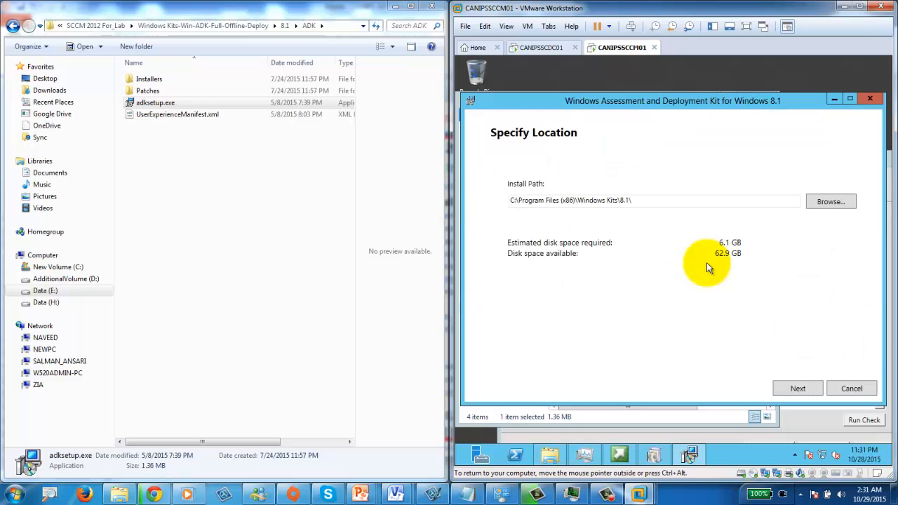
left_click(800, 389)
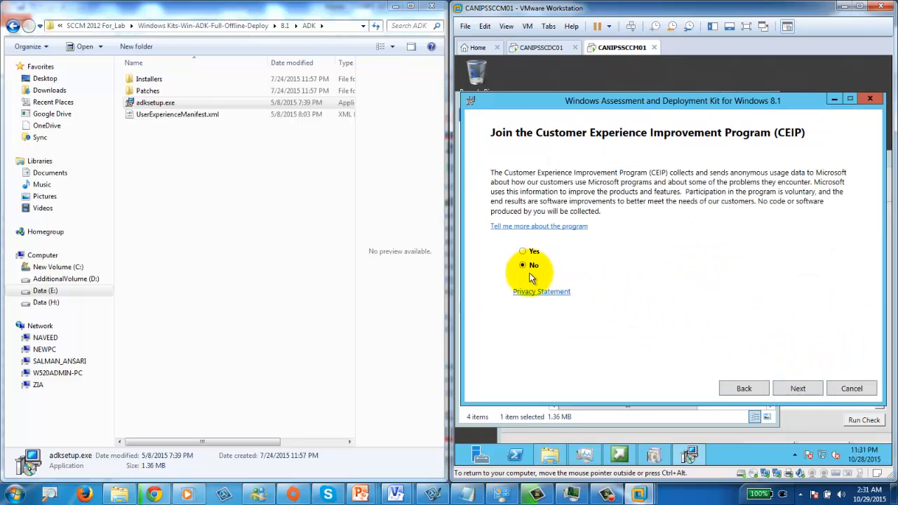
left_click(800, 391)
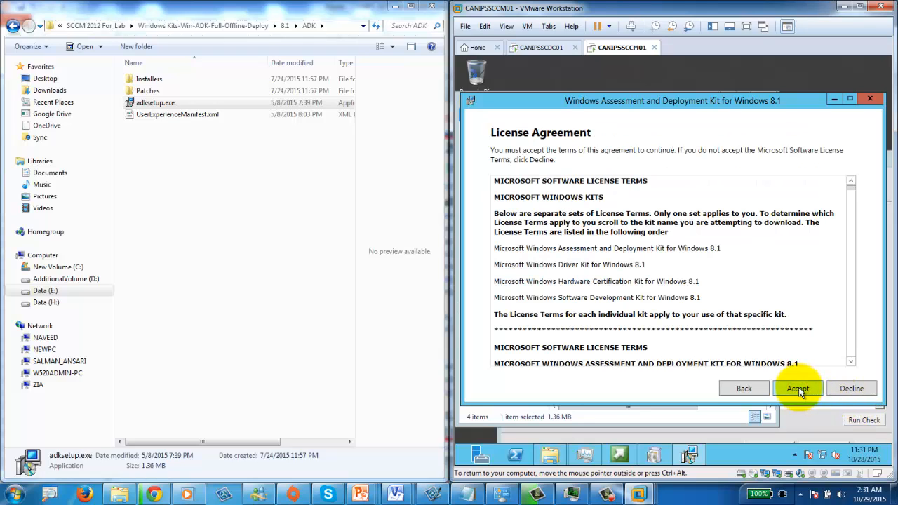
left_click(798, 390)
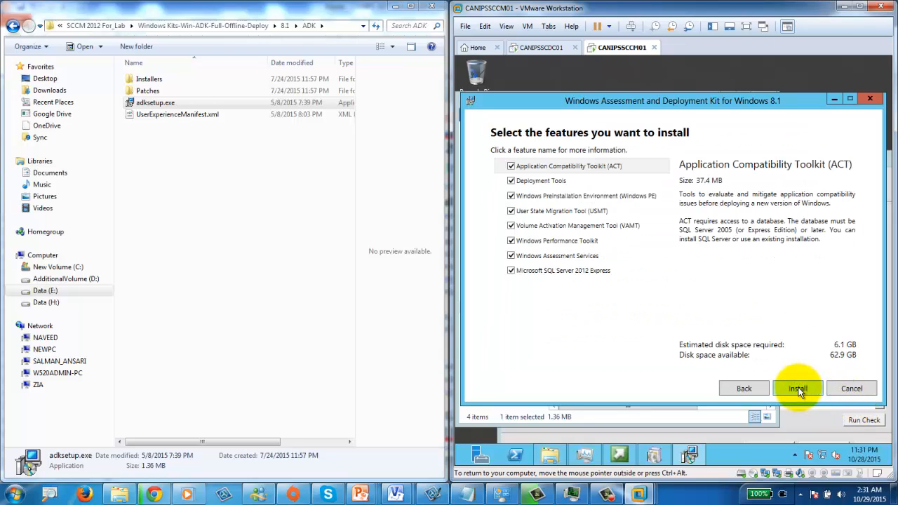
left_click(798, 388)
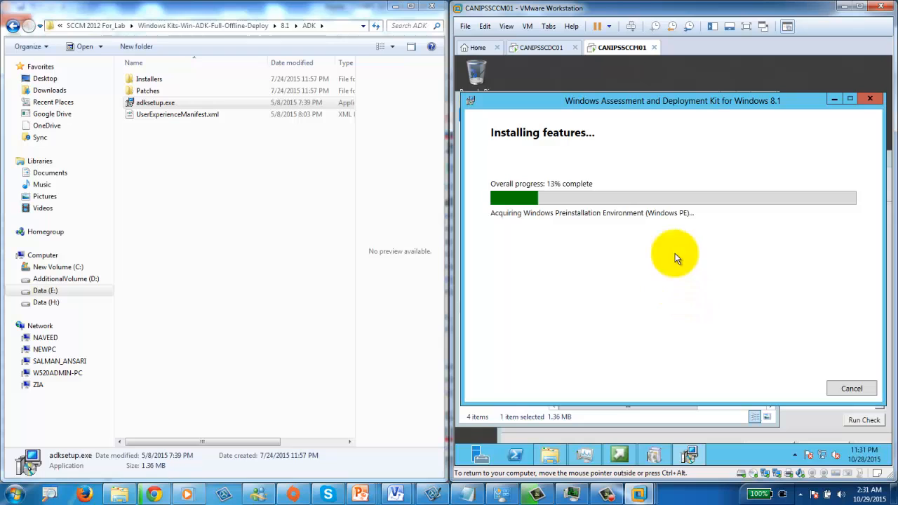
Review the Windows Deployment Tools, Windows Preinstallation Environment and SQL Server version details in the Configuration Manager prerequisite check.
left_click(689, 456)
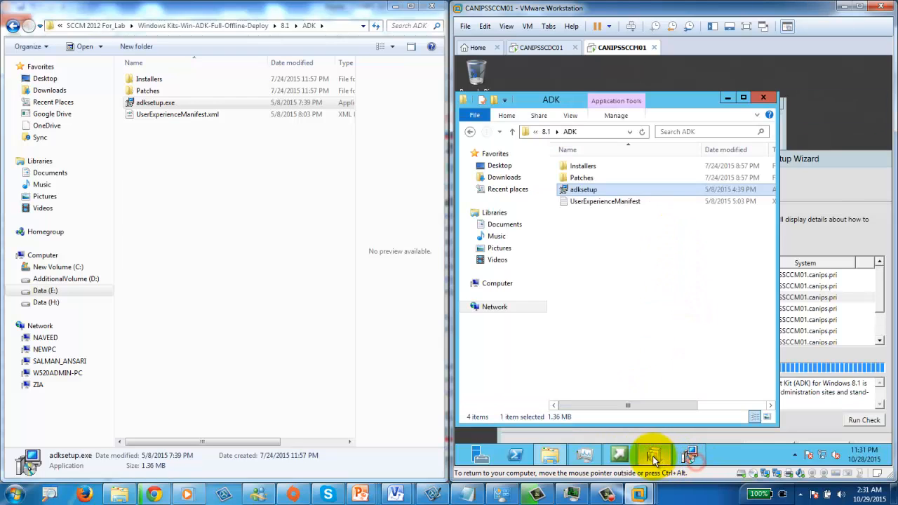
left_click(653, 456)
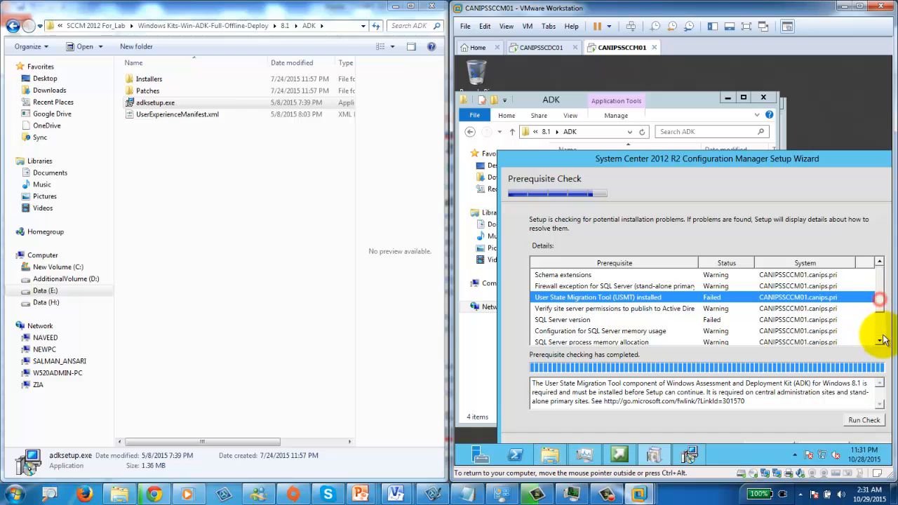
scroll(882, 316, "down", 1)
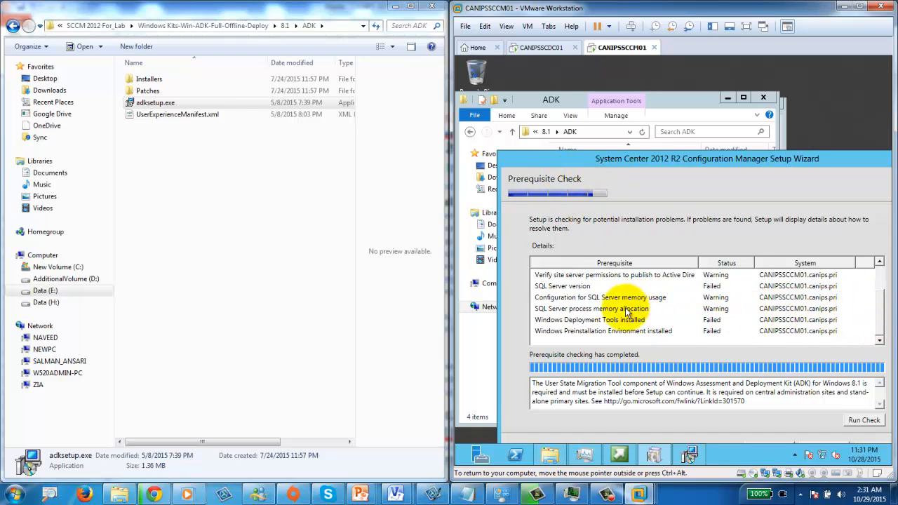
left_click(600, 322)
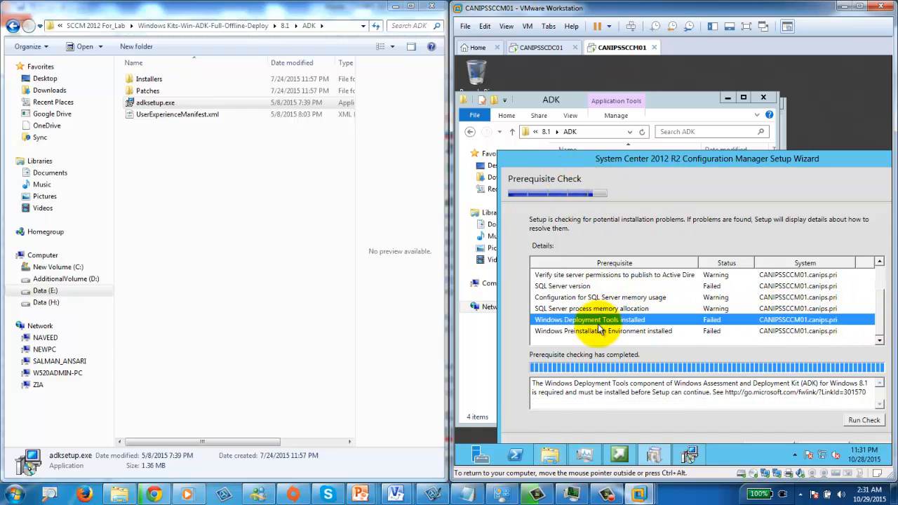
left_click(602, 332)
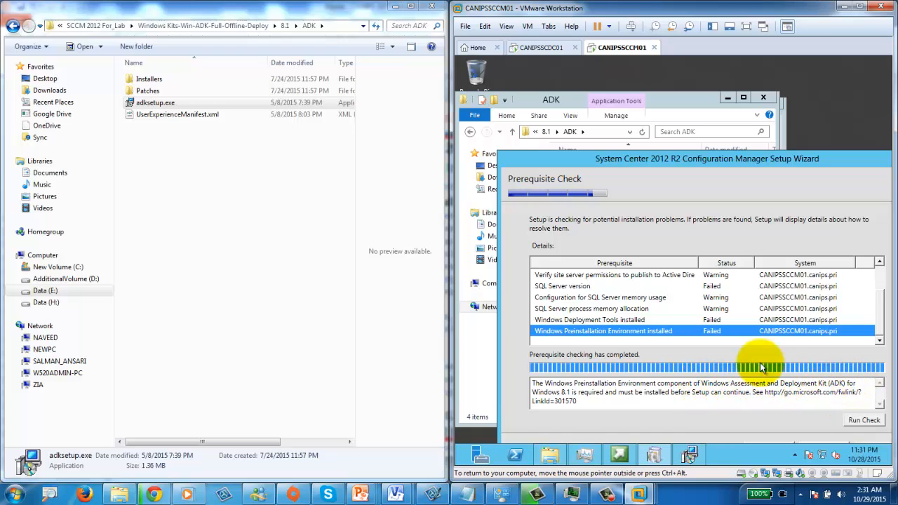
left_click(712, 320)
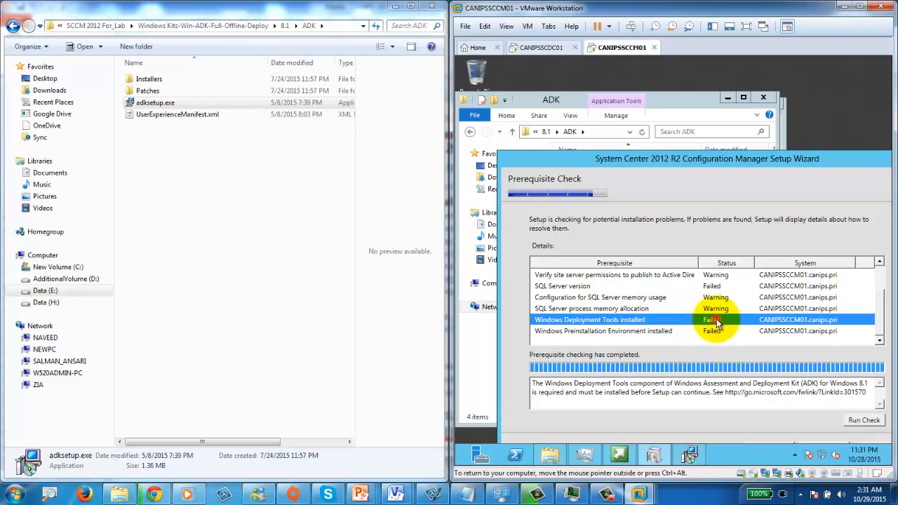
left_click(711, 286)
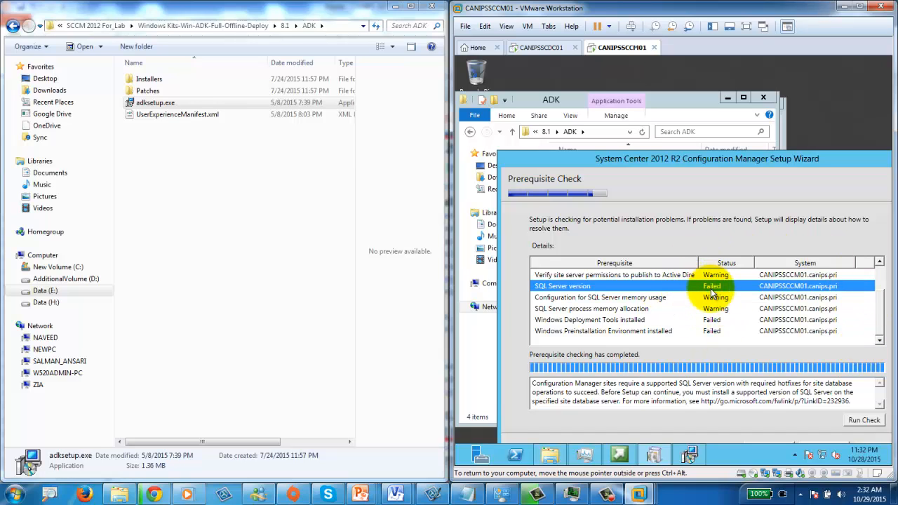
Check the ADK installation progress and move the Configuration Manager setup wizard so its whole window fits on the guest desktop.
left_click_drag(772, 161, 729, 147)
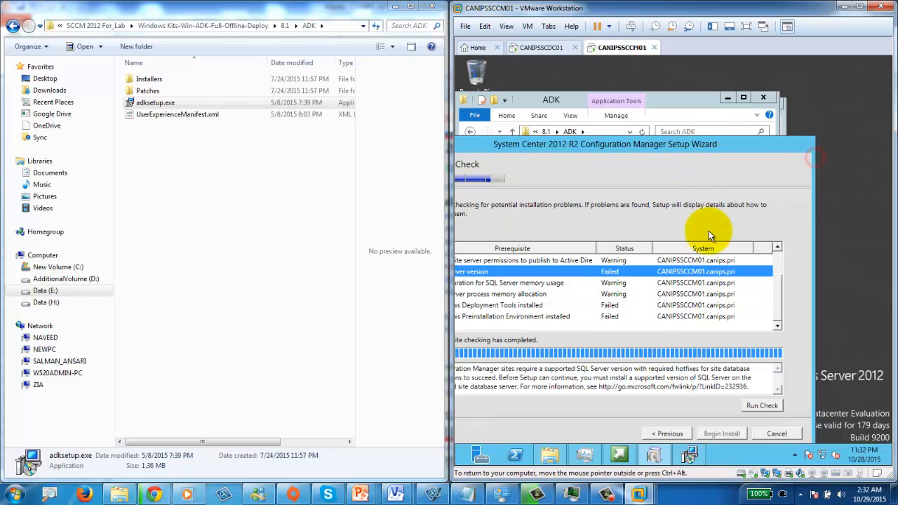
left_click(690, 453)
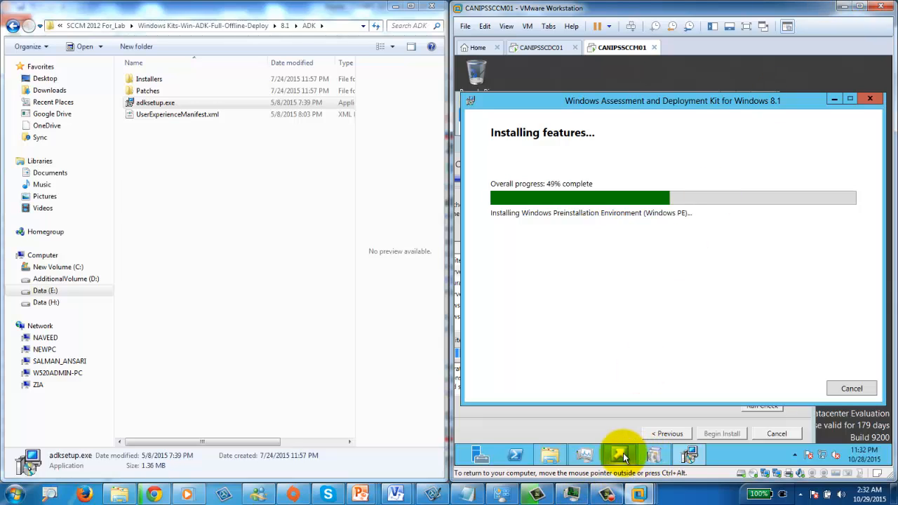
left_click(688, 455)
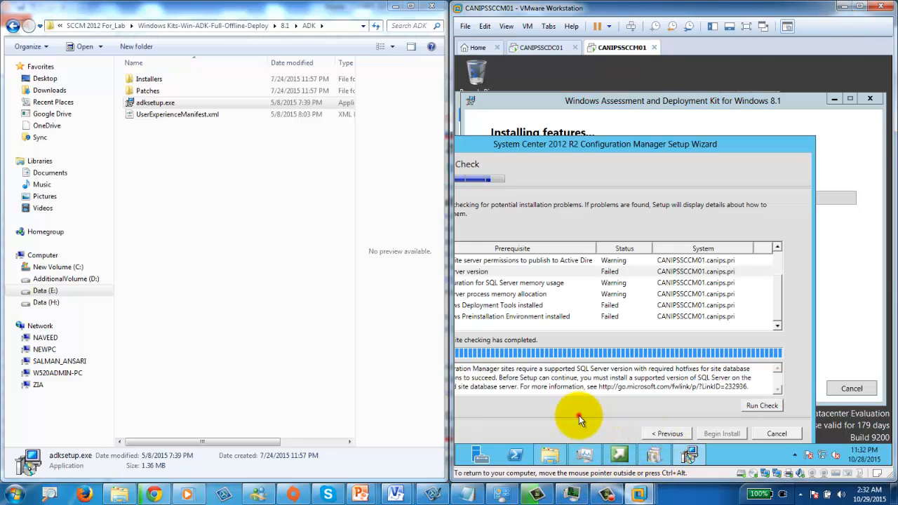
left_click(645, 134)
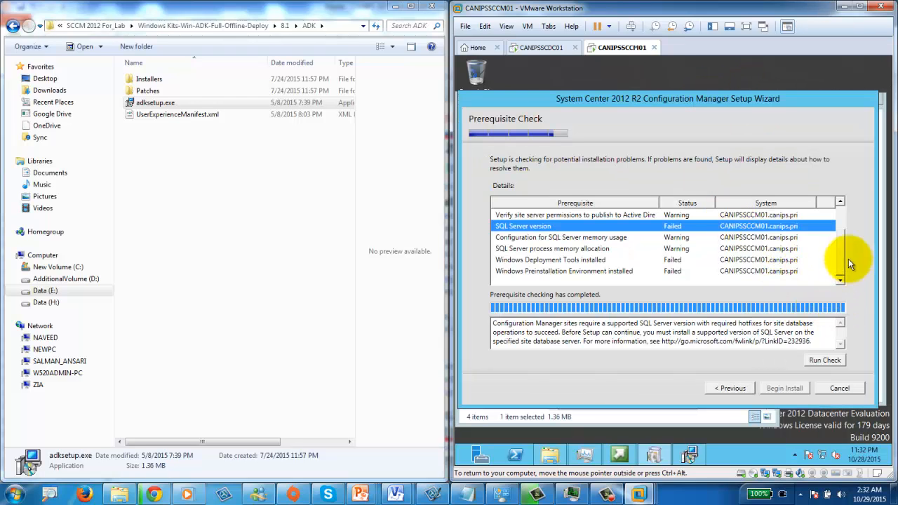
Examine the prerequisite descriptions for User State Migration Tool (USMT) installed and SQL Server version.
left_click_drag(841, 261, 835, 191)
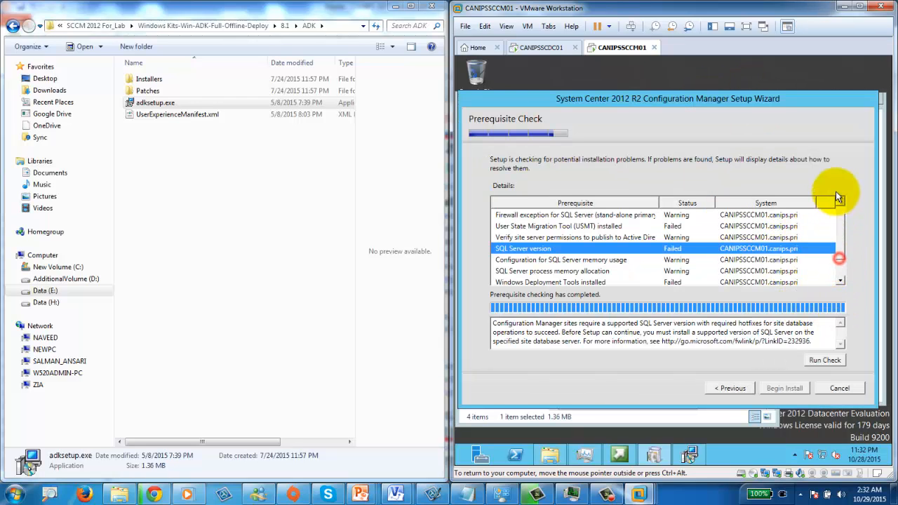
left_click(676, 236)
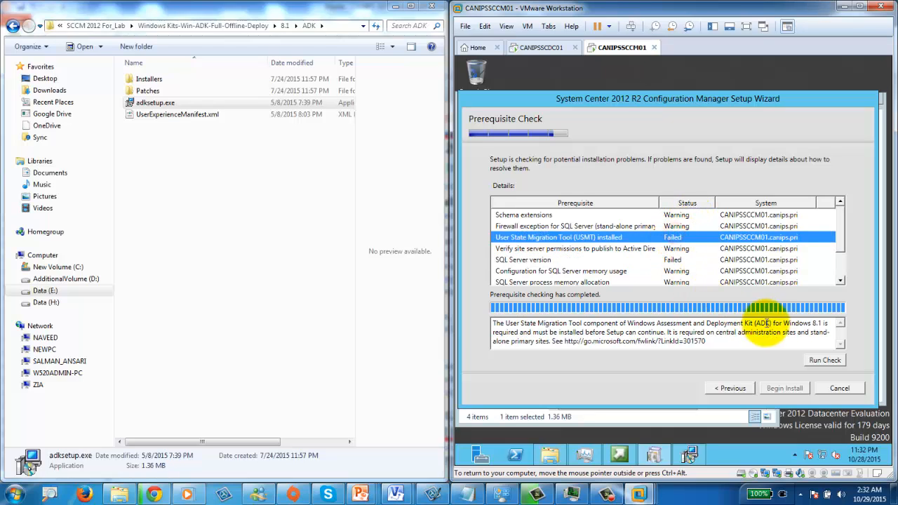
left_click(671, 260)
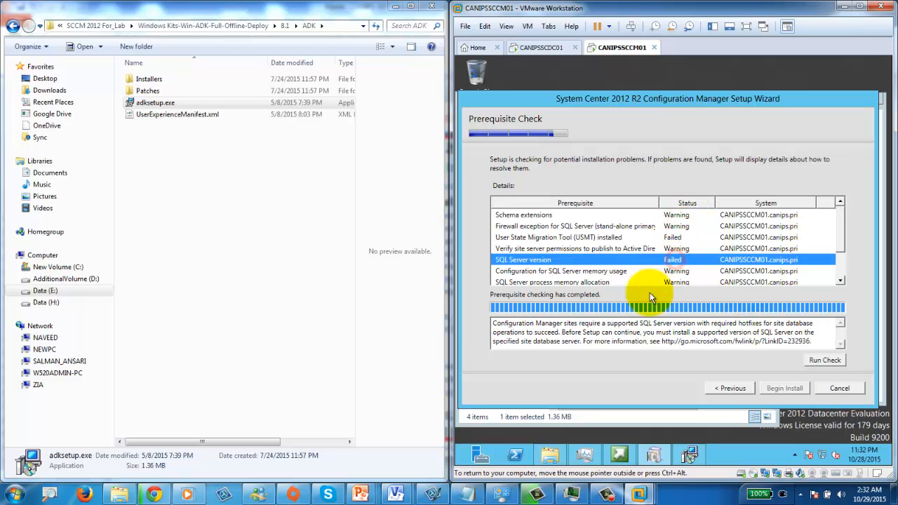
Examine the prerequisite descriptions for Windows Deployment Tools installed and Windows Preinstallation Environment installed.
left_click(840, 280)
left_click(841, 280)
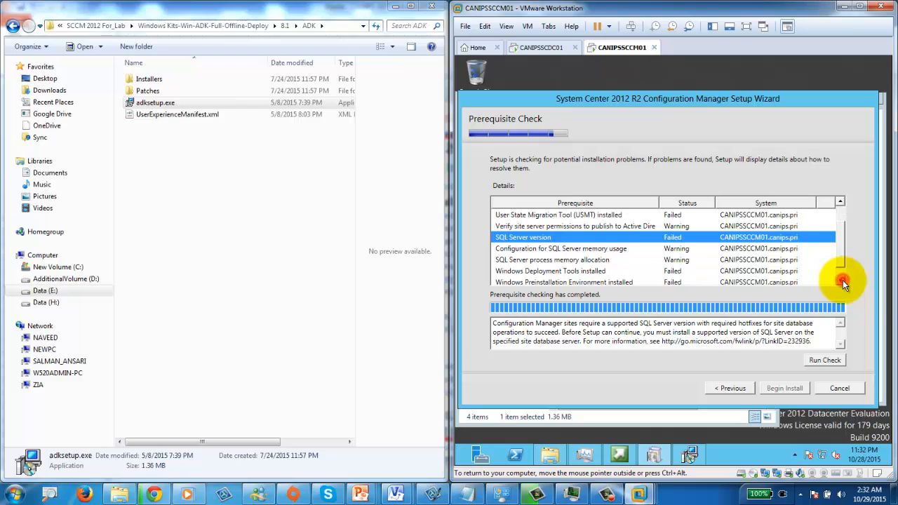
left_click(840, 280)
left_click(644, 259)
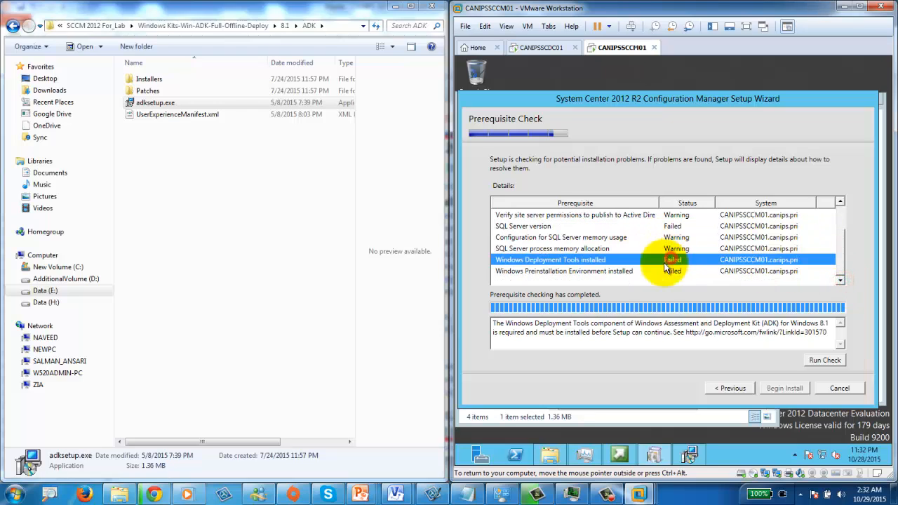
left_click(671, 271)
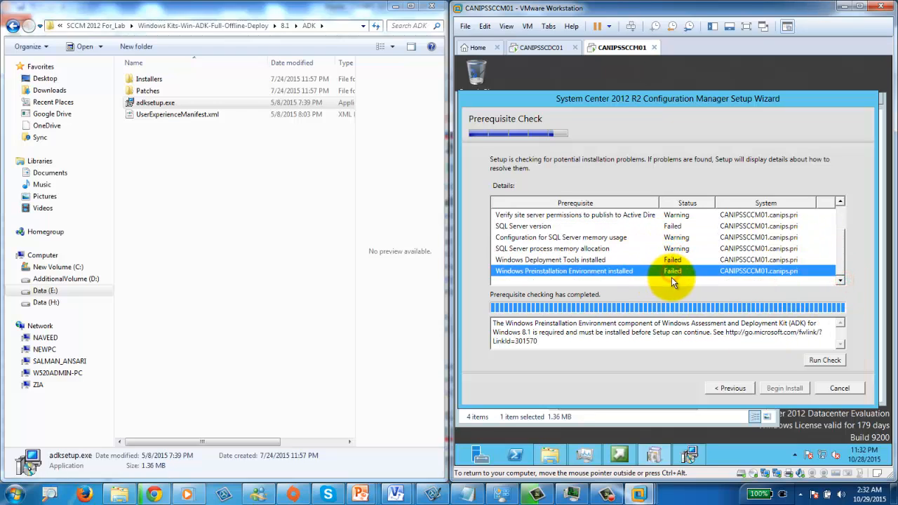
Check the ADK installation progress and reread the full description of the SQL Server version prerequisite.
left_click(690, 455)
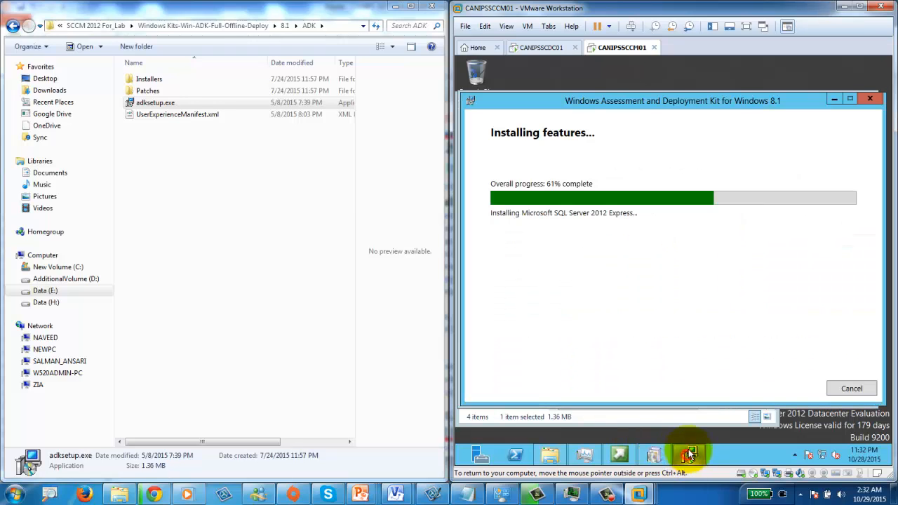
left_click(834, 100)
left_click(672, 226)
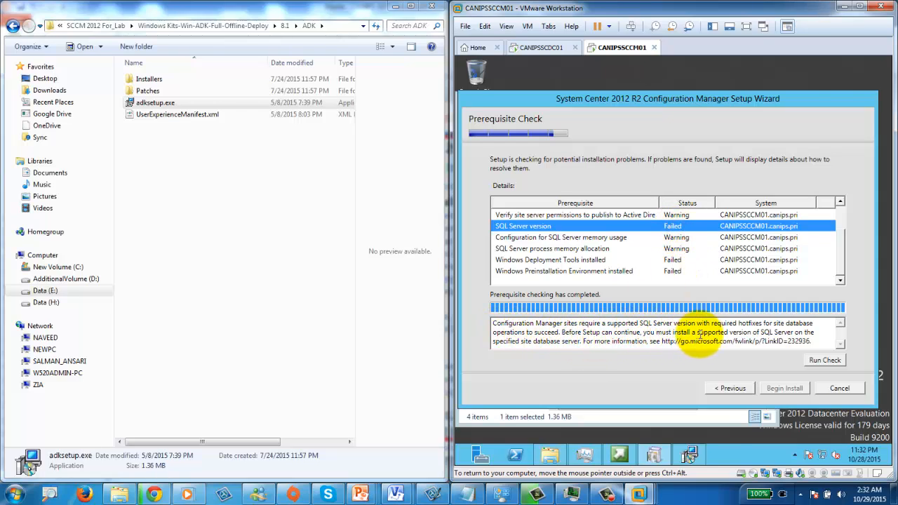
left_click(721, 335)
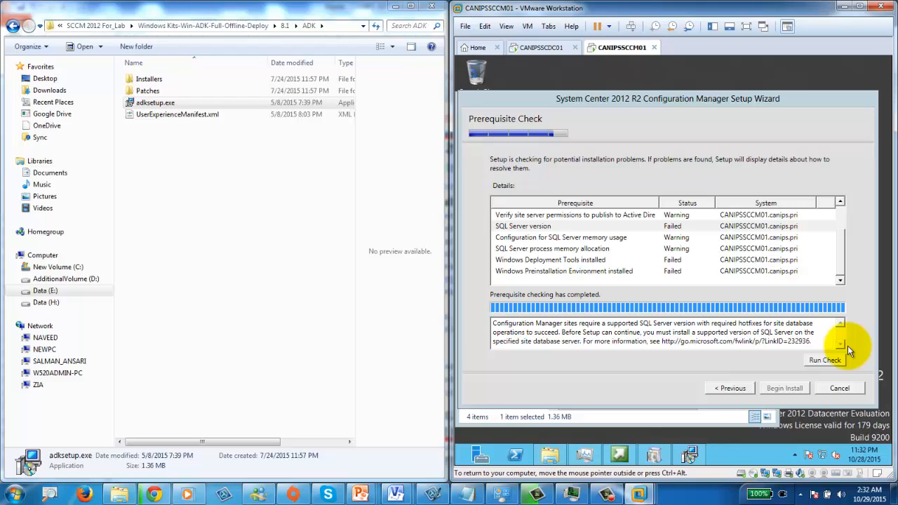
left_click(841, 345)
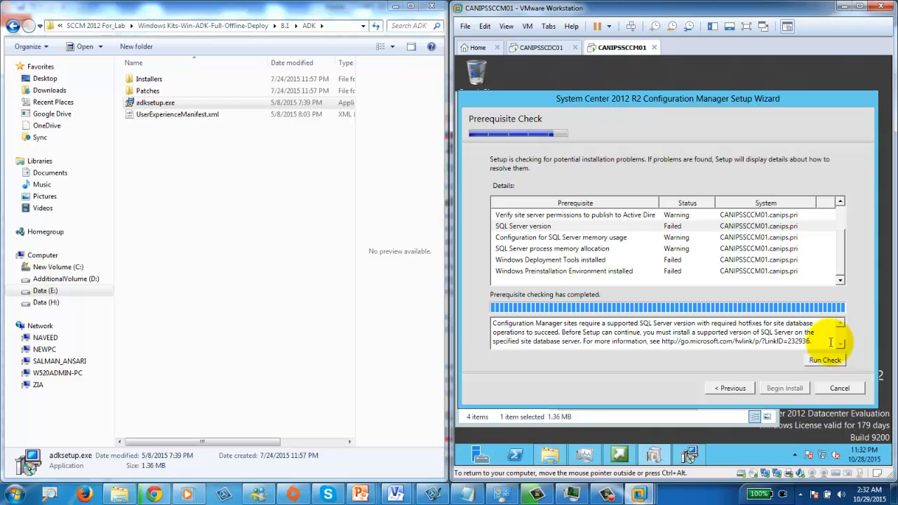
On the host, browse SQL-Stuff to the Update_For_SQL_Server_2012 folder and select the SQLServer2012SP2-KB2958429-x64-ENU update file.
left_click(12, 26)
left_click(12, 26)
left_click(12, 26)
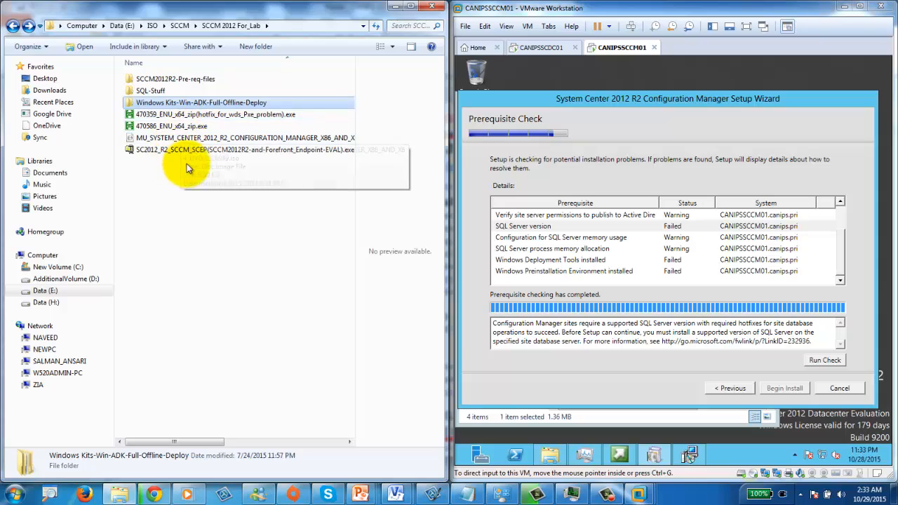
double_click(166, 90)
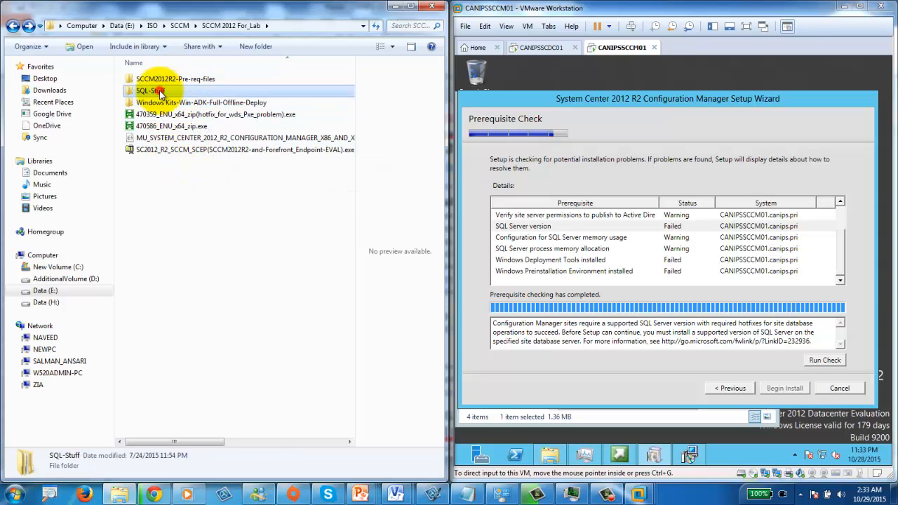
left_click(169, 80)
double_click(169, 80)
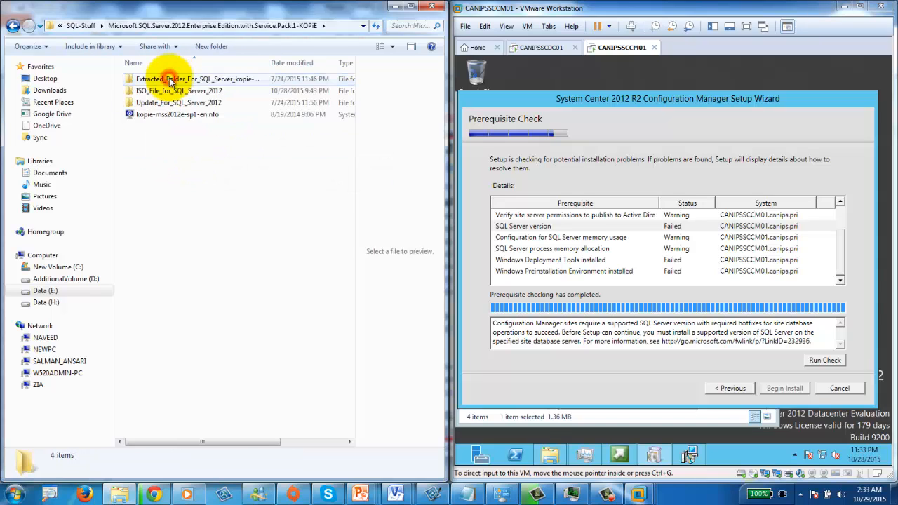
double_click(180, 104)
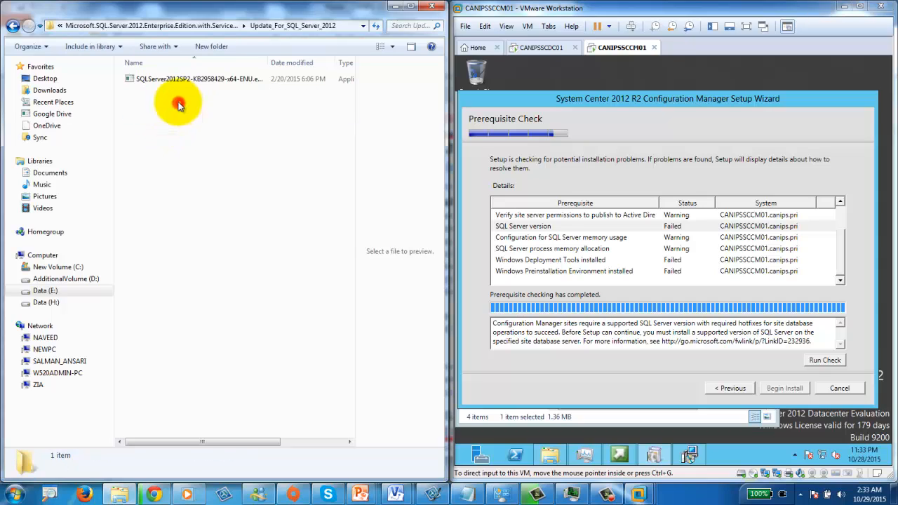
left_click(165, 80)
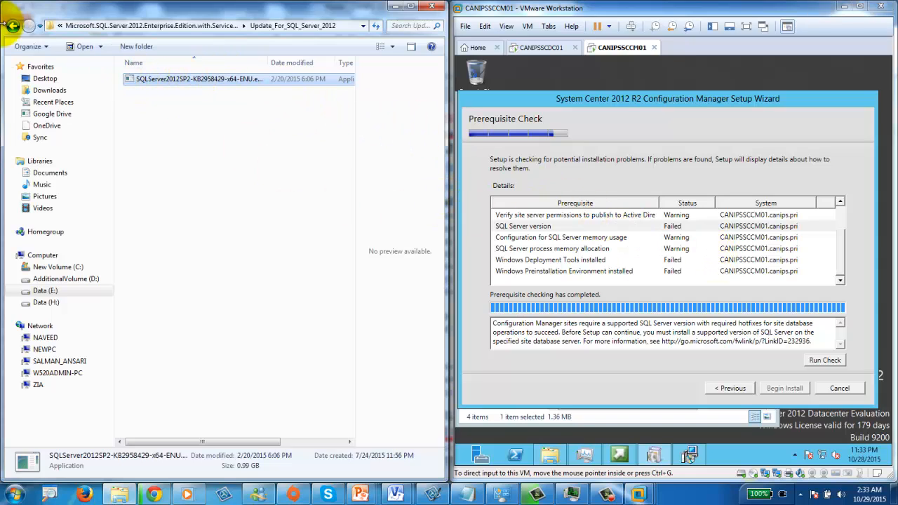
Look inside the extracted SQL Server folder and return to the SQL Server 2012 Enterprise Edition folder.
left_click(13, 27)
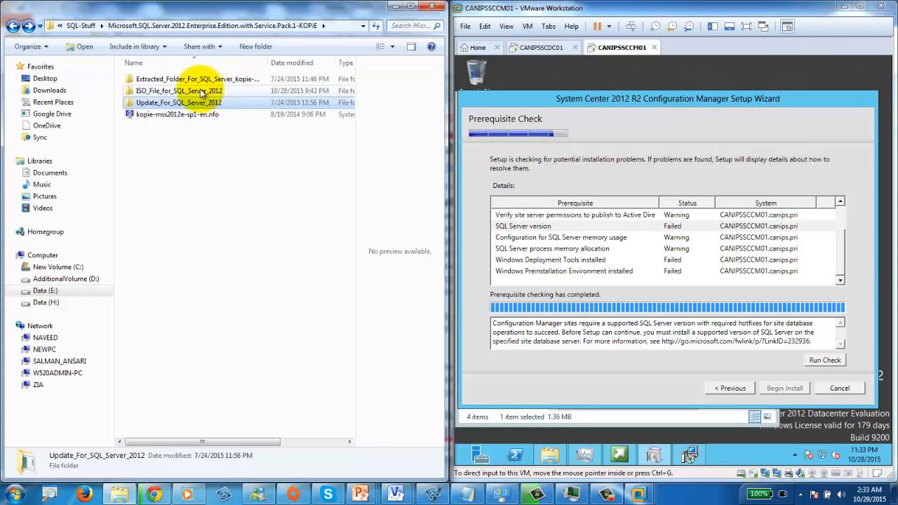
double_click(170, 80)
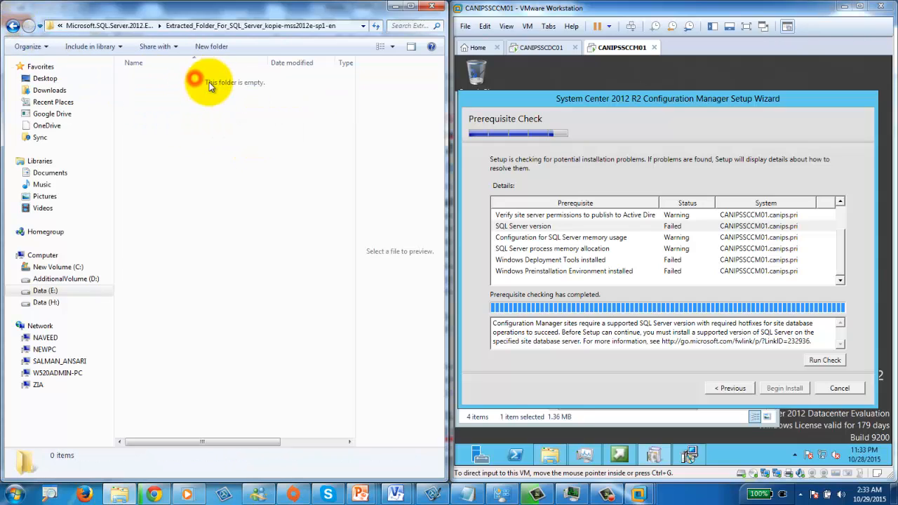
left_click(14, 27)
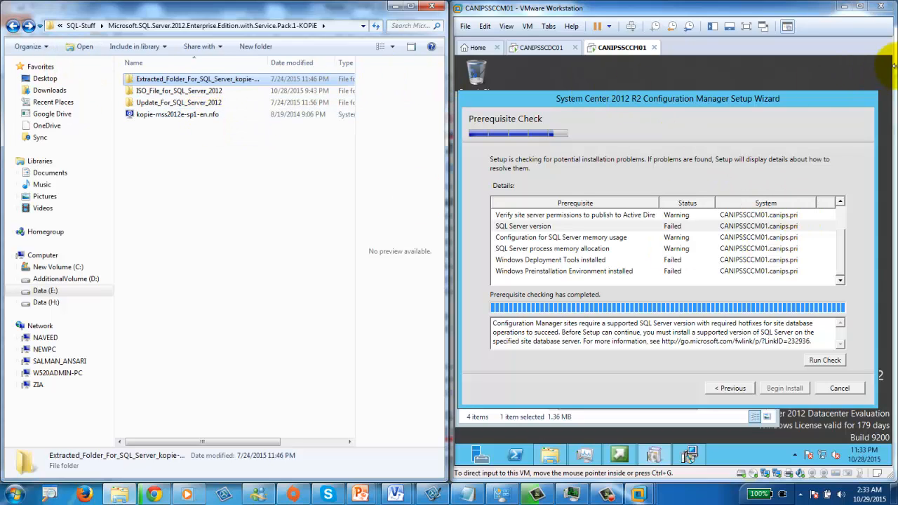
Maximize the VMware Workstation window and move the ADK installer beside the Configuration Manager setup wizard.
left_click(862, 6)
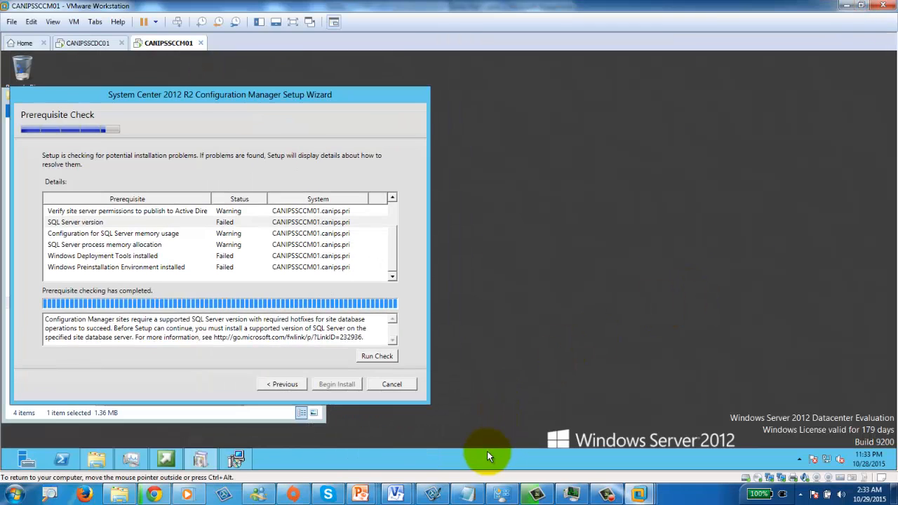
left_click(236, 460)
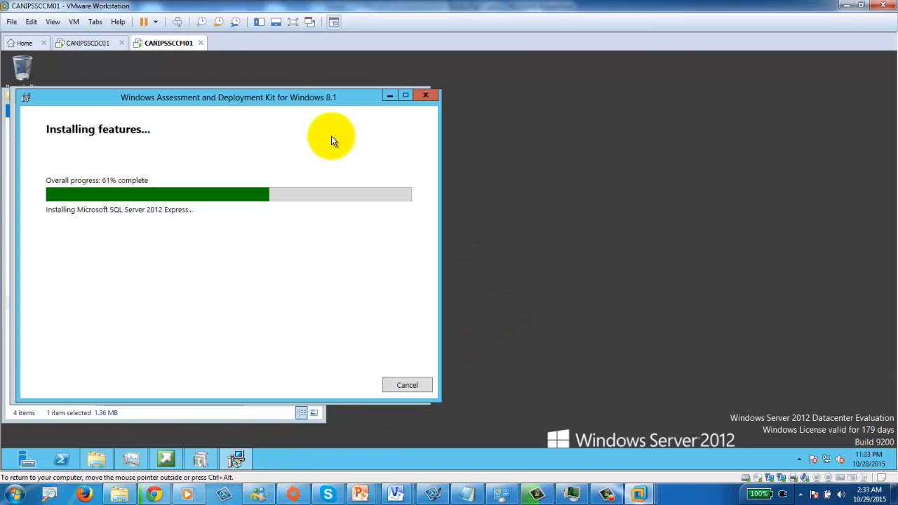
left_click_drag(281, 97, 712, 110)
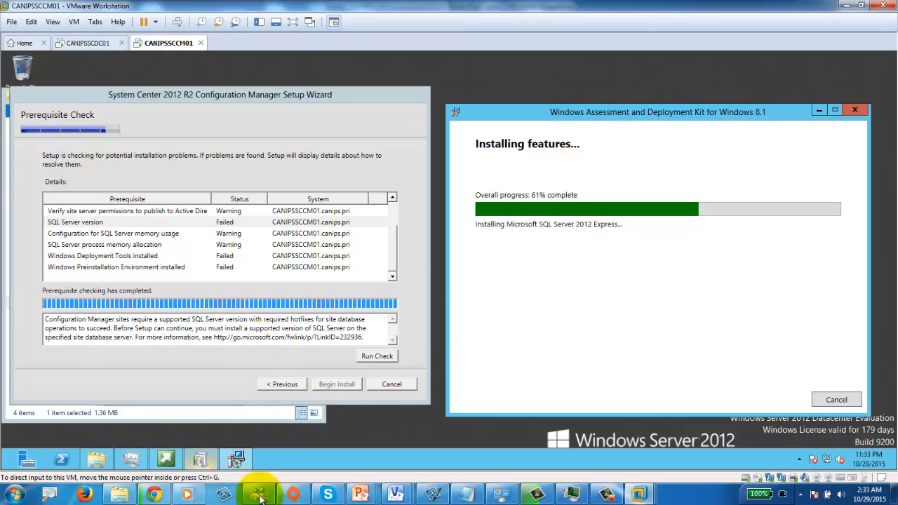
left_click(607, 494)
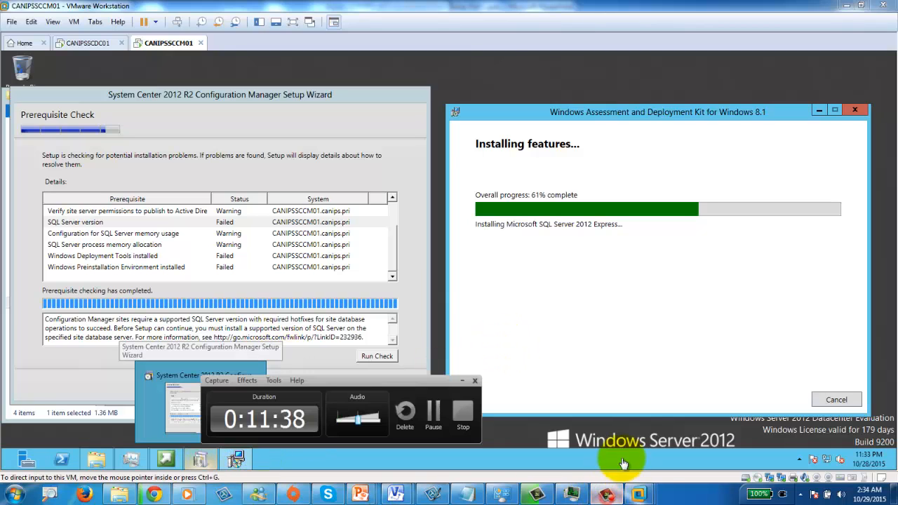
left_click(433, 414)
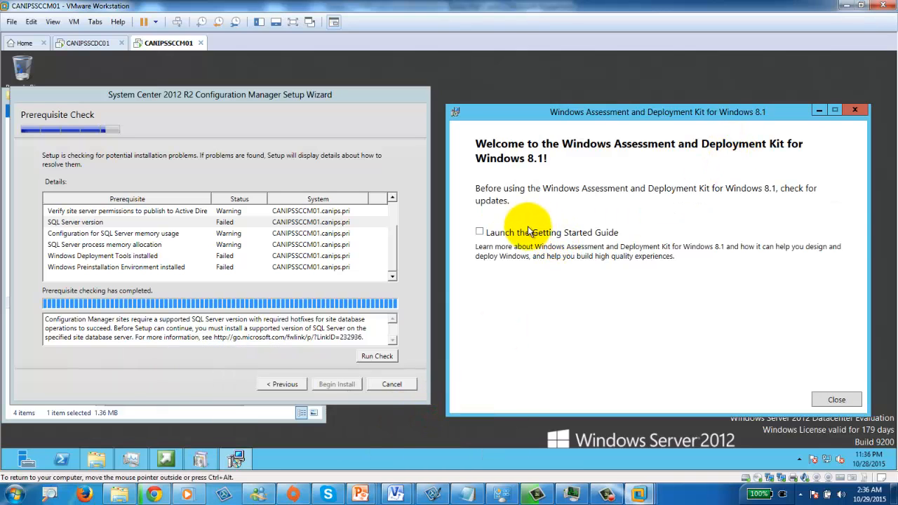
Close the completed ADK installer and rerun the Configuration Manager prerequisite check.
left_click(837, 400)
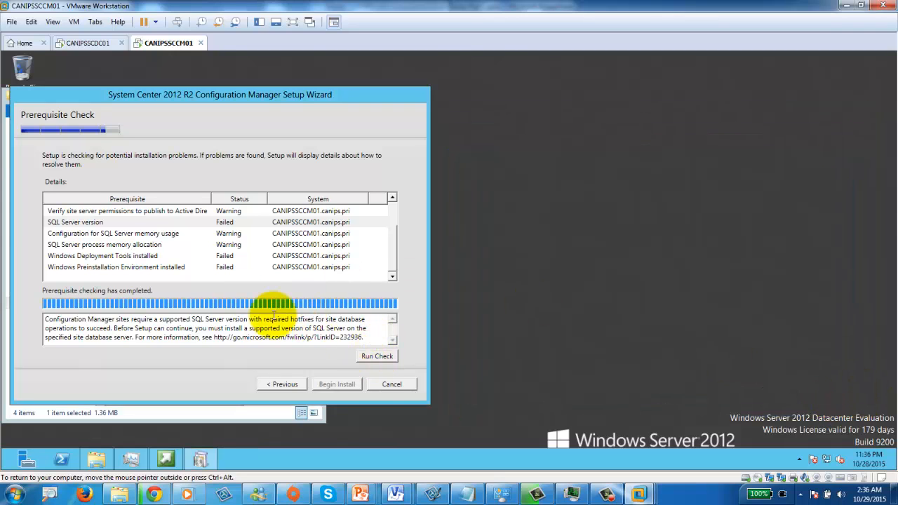
left_click_drag(287, 93, 486, 96)
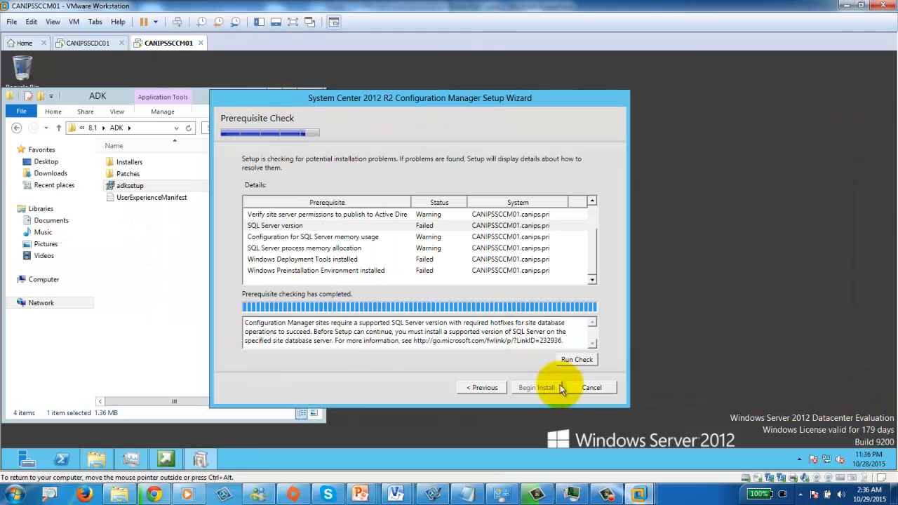
left_click(567, 361)
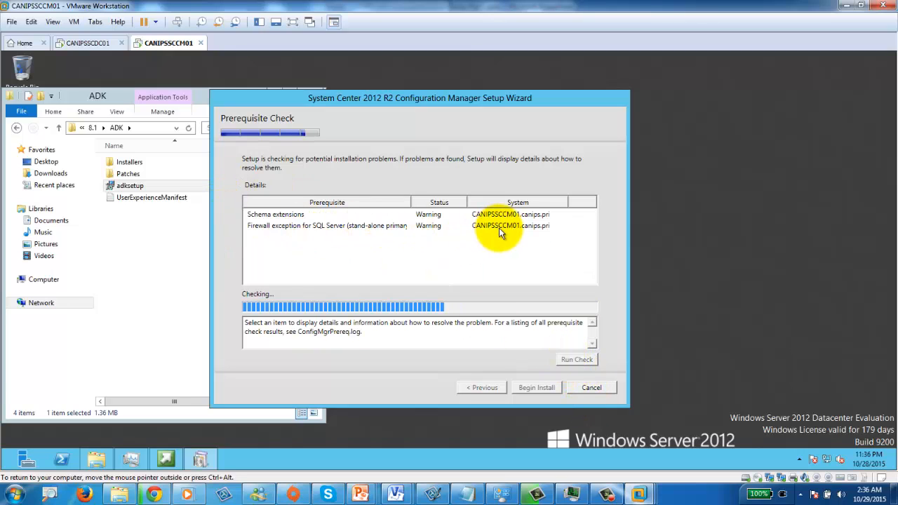
Read the schema extensions and SQL Server firewall exception warnings, and turn off Windows Firewall for domain networks.
left_click(261, 214)
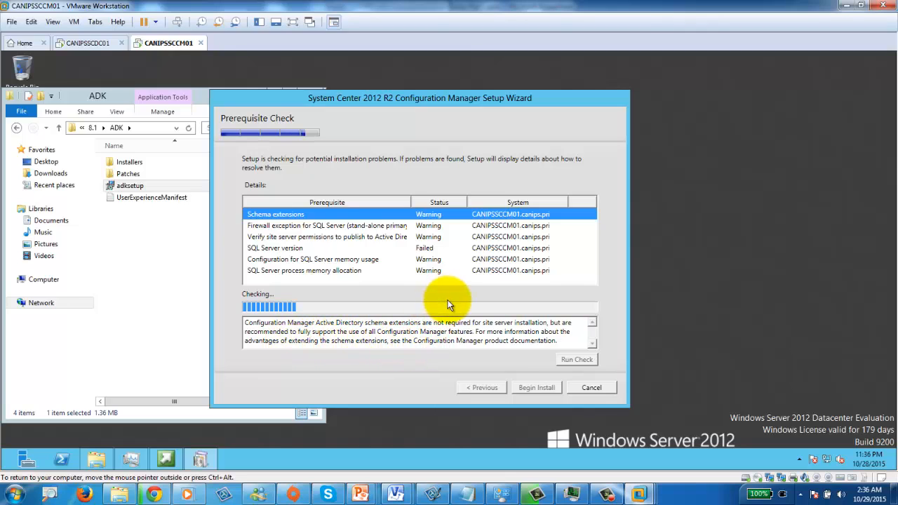
left_click(315, 228)
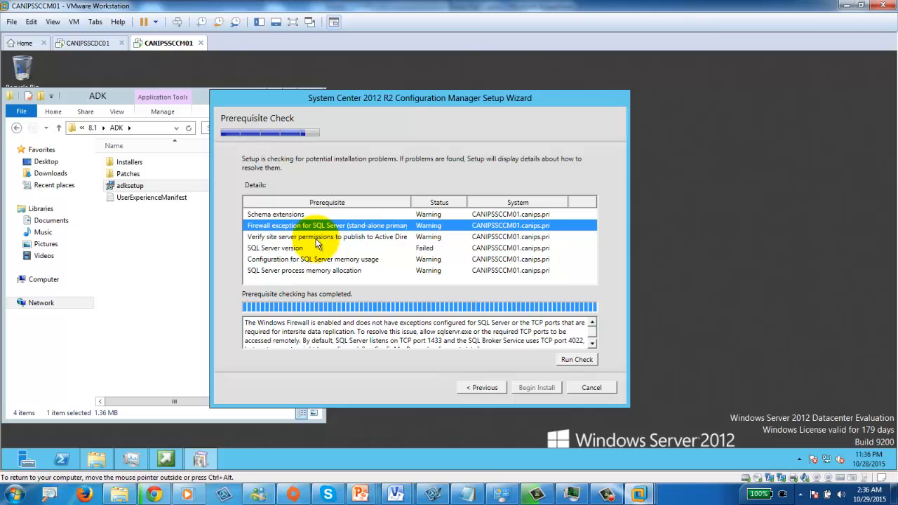
right_click(830, 463)
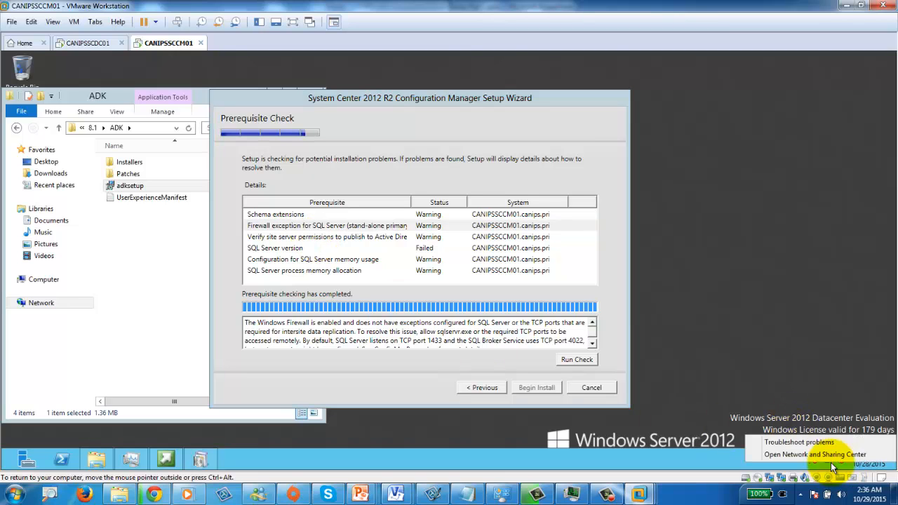
left_click(830, 460)
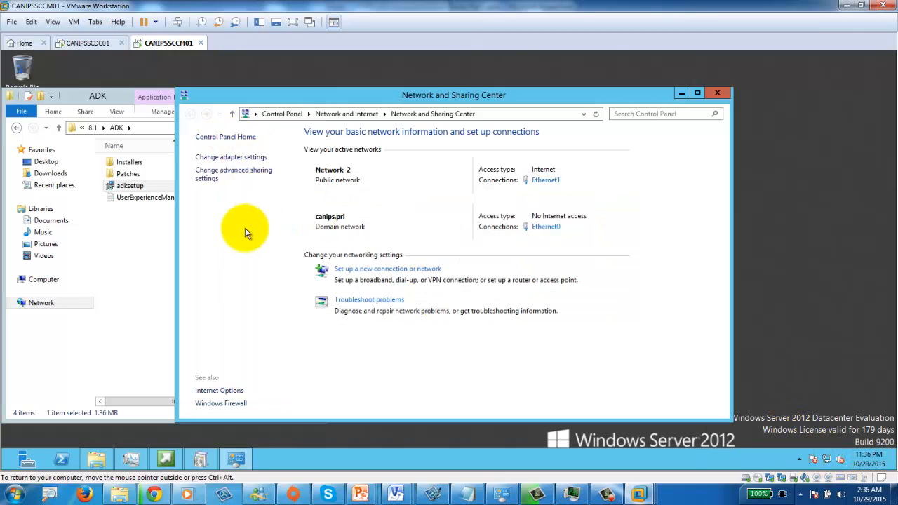
left_click(223, 405)
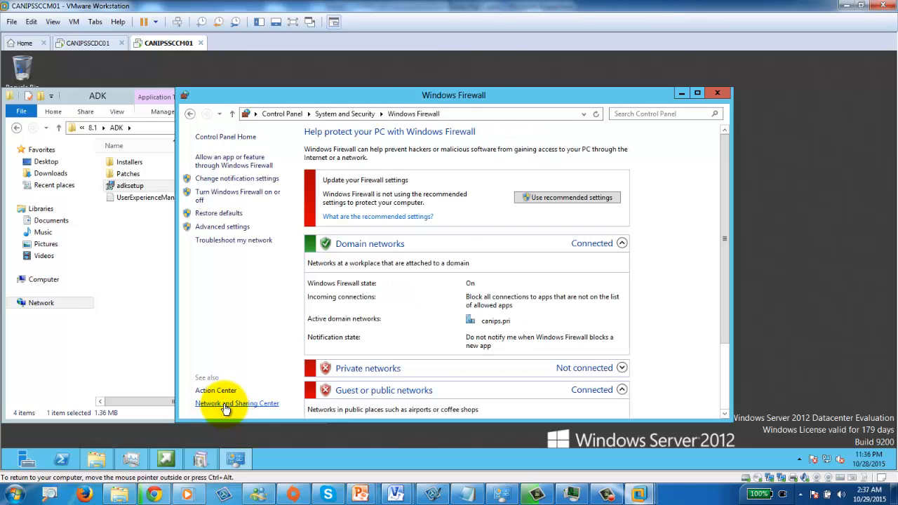
left_click(233, 194)
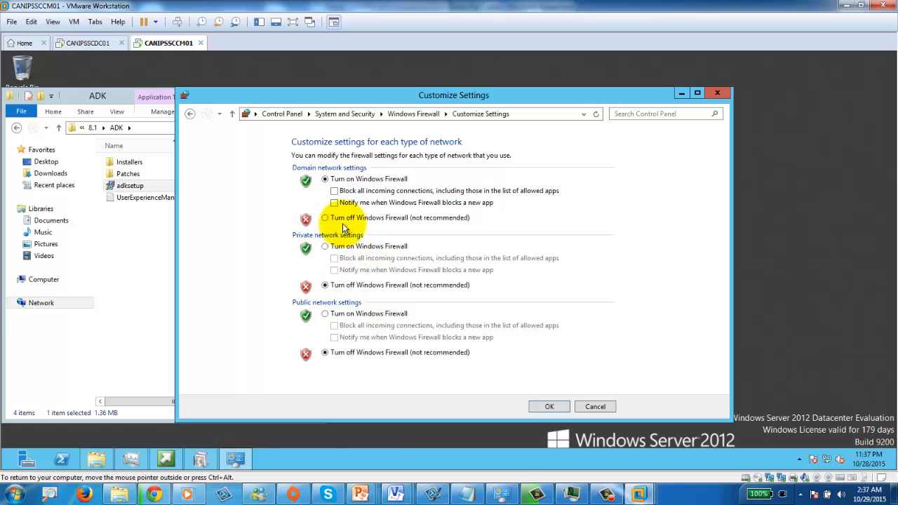
left_click(325, 218)
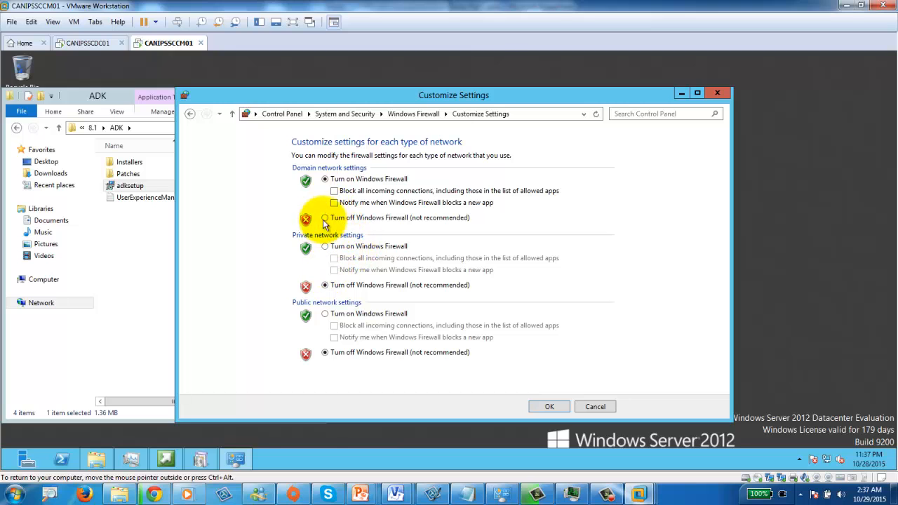
left_click(548, 407)
left_click(717, 94)
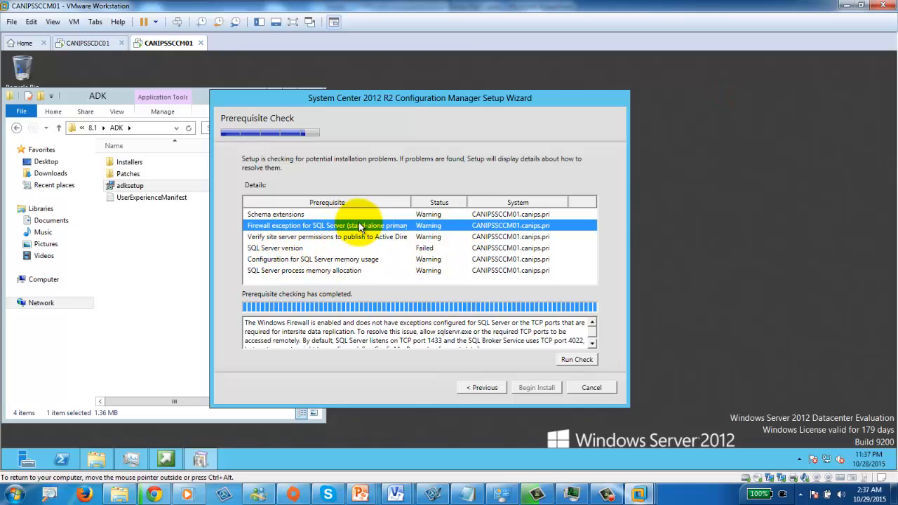
Move the setup wizard clear of the ADK folder window and copy the web link from the SQL Server version description.
left_click(281, 248)
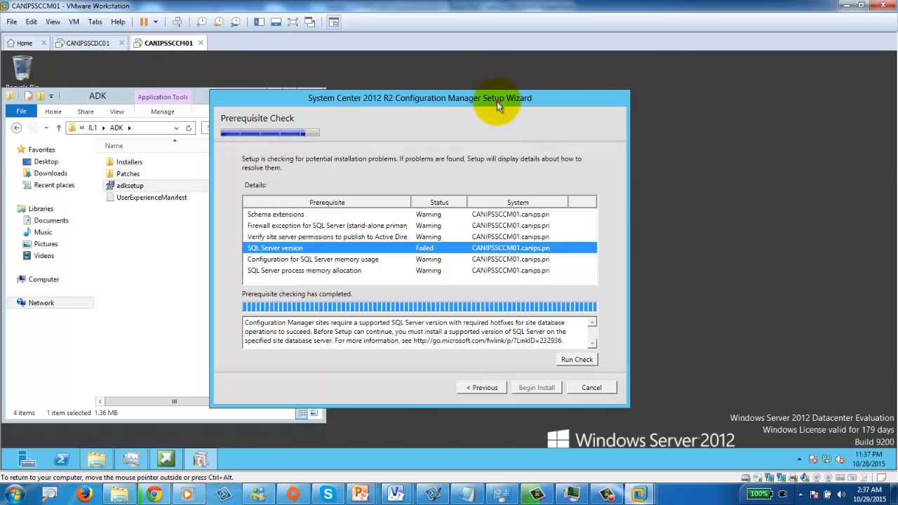
left_click_drag(497, 101, 707, 87)
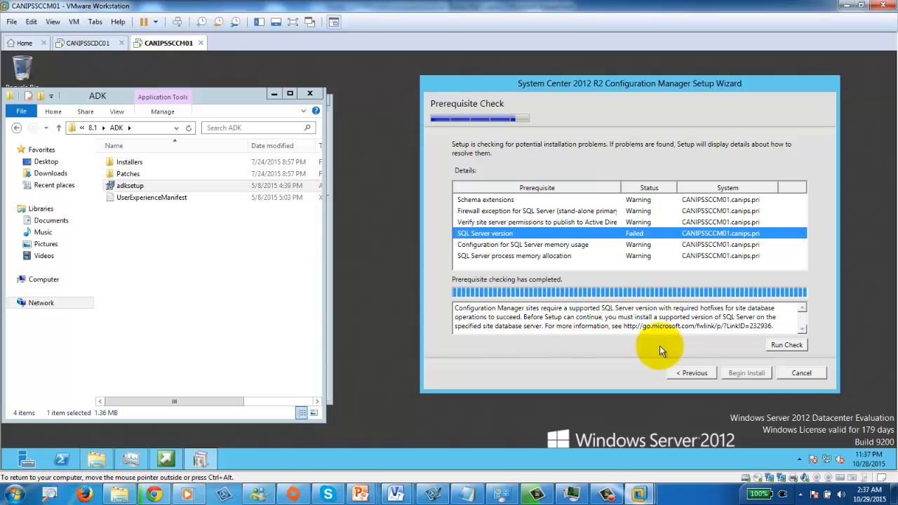
left_click_drag(622, 326, 770, 328)
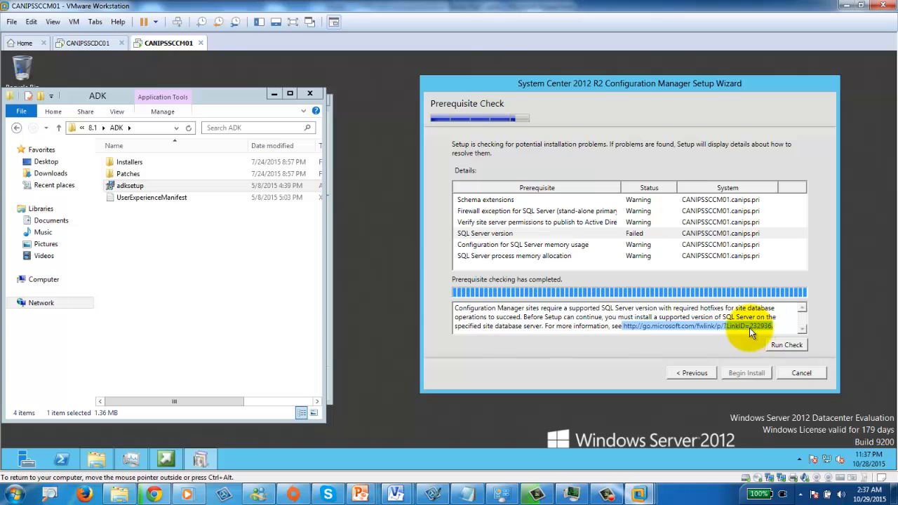
right_click(751, 328)
left_click(776, 346)
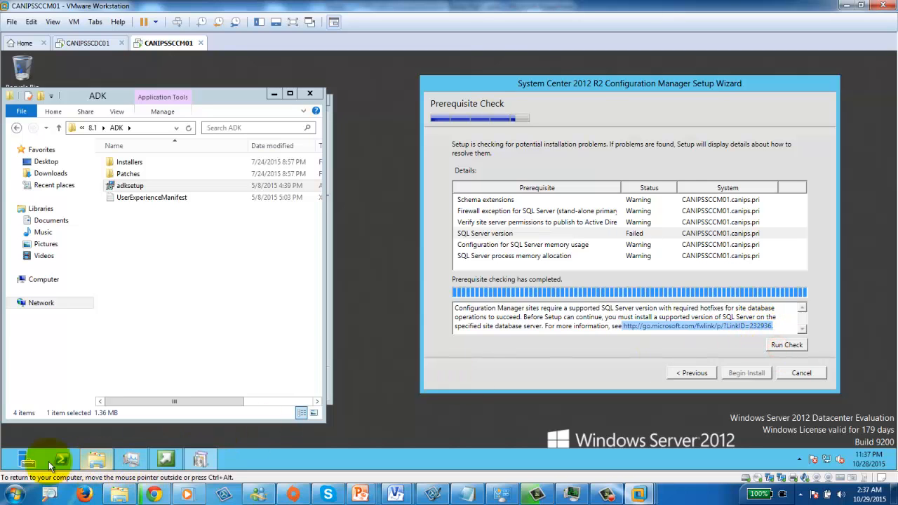
Open Internet Explorer on the server and load the web link copied from the SQL Server version description.
left_click(9, 462)
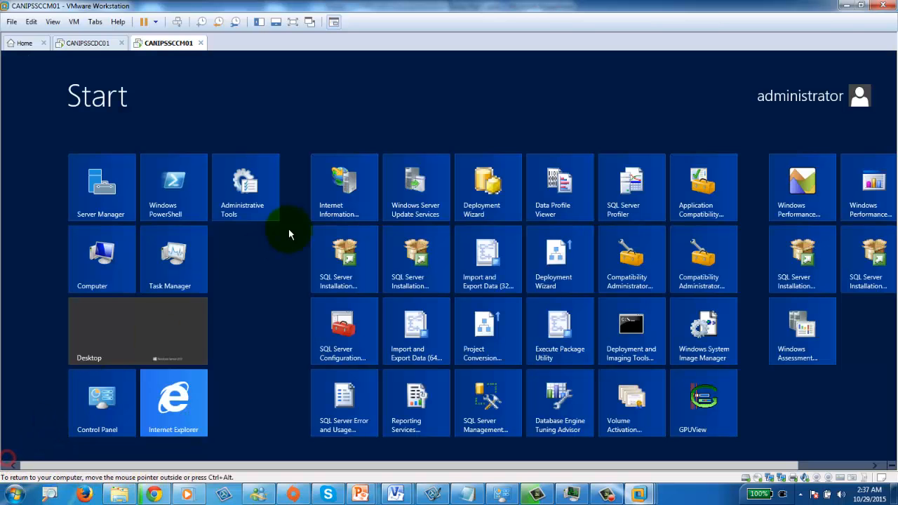
left_click(161, 405)
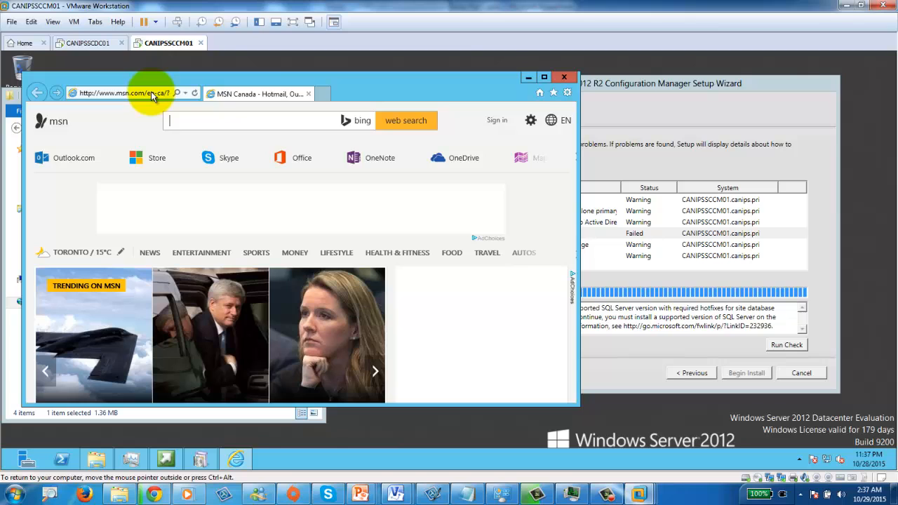
left_click(153, 94)
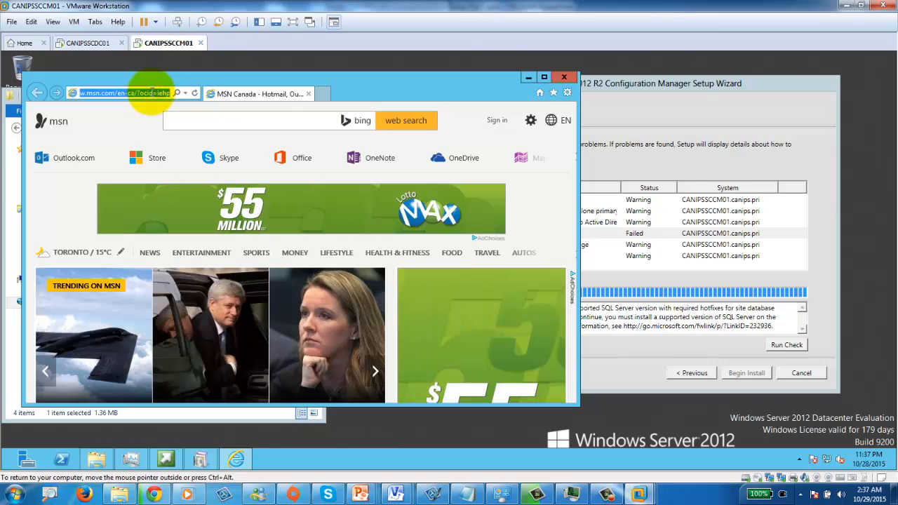
key("ctrl+v")
key("Return")
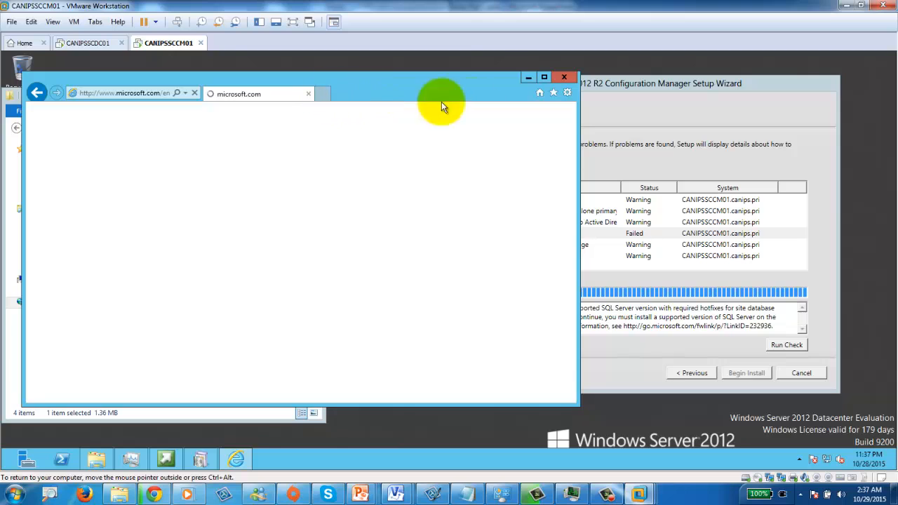
Retry the copied link in the maximized browser, and minimize the browser to return to the setup wizard.
left_click(544, 77)
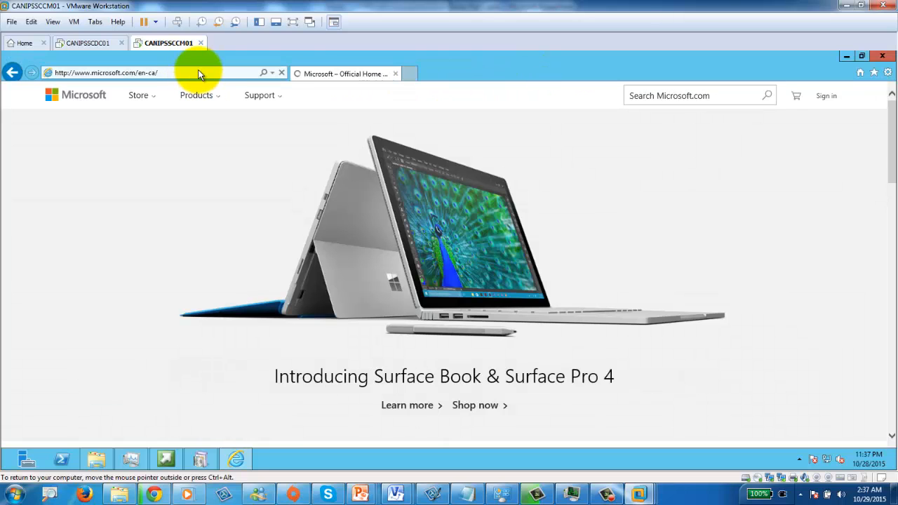
left_click(198, 70)
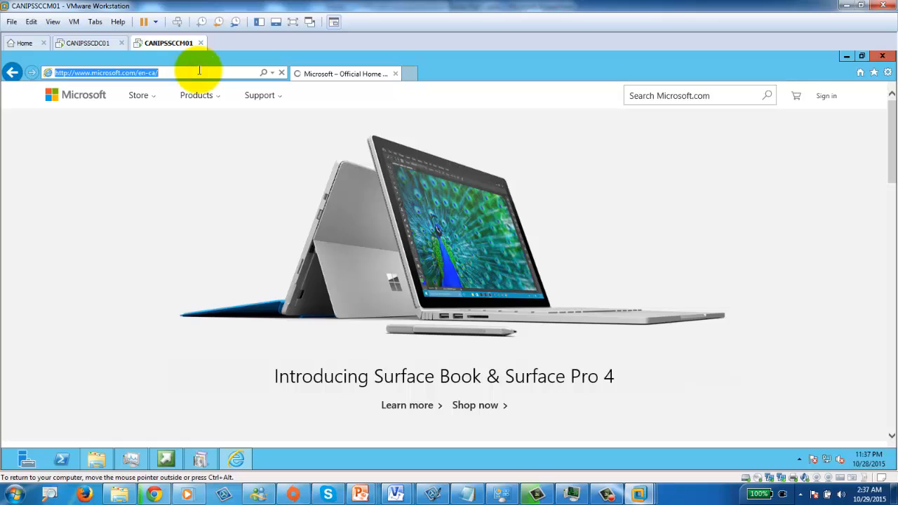
key("ctrl+v")
key("Return")
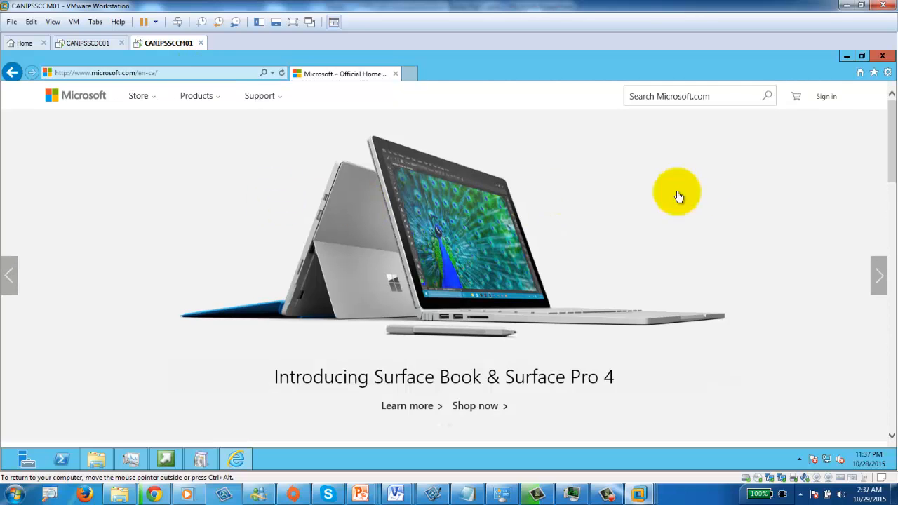
left_click(847, 56)
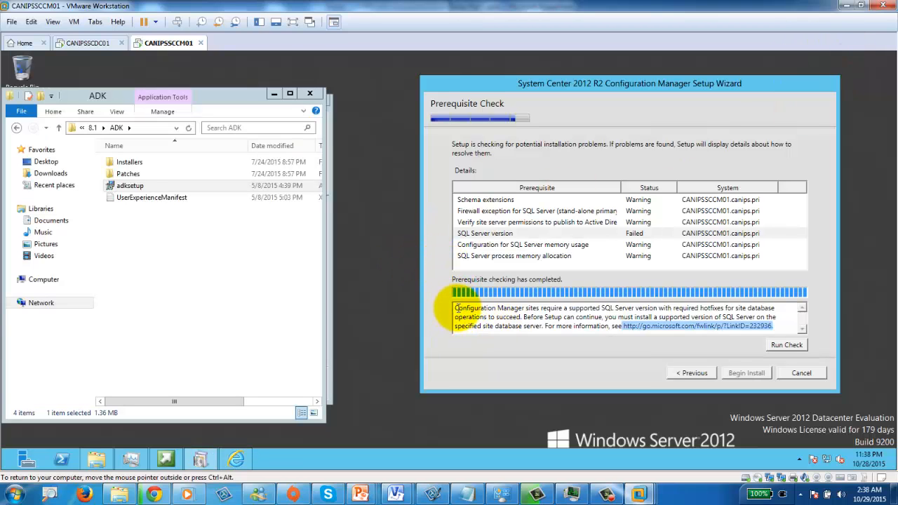
Copy the first sentence of the SQL Server version description and search the web for it in Internet Explorer.
left_click_drag(456, 309, 522, 317)
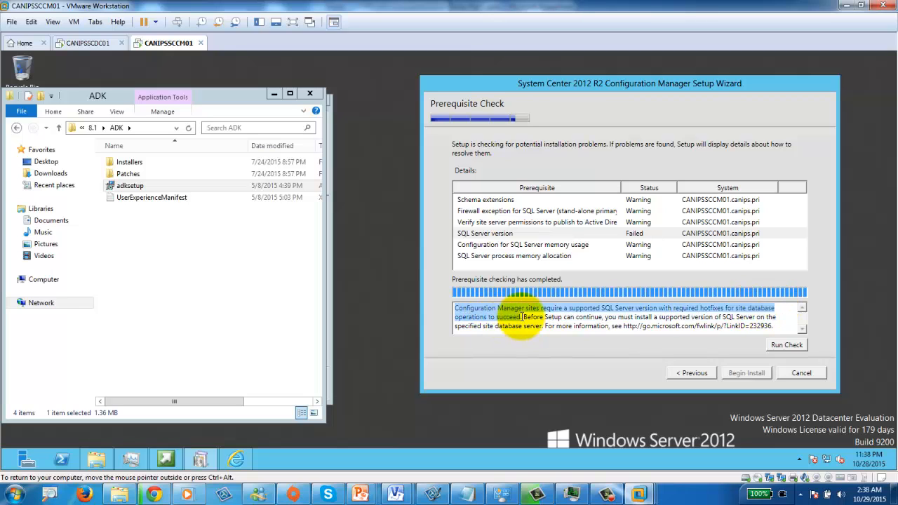
right_click(515, 318)
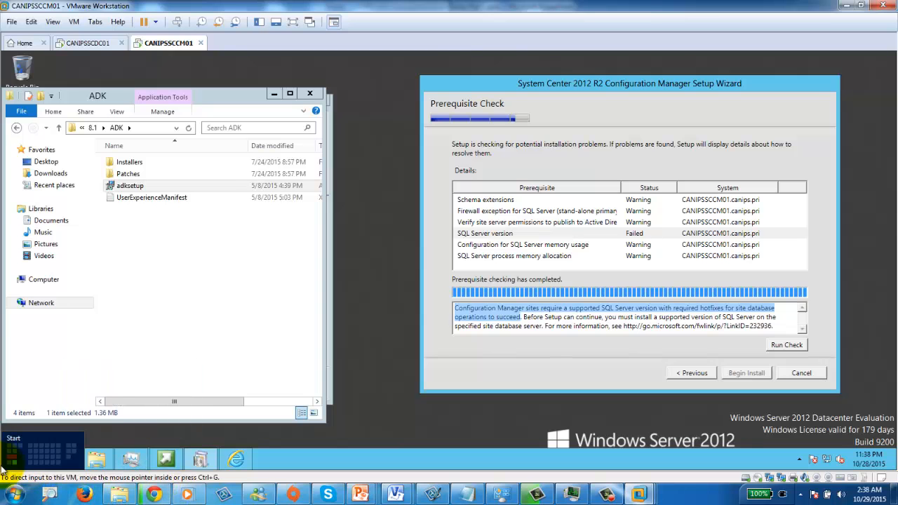
left_click(3, 468)
left_click(183, 398)
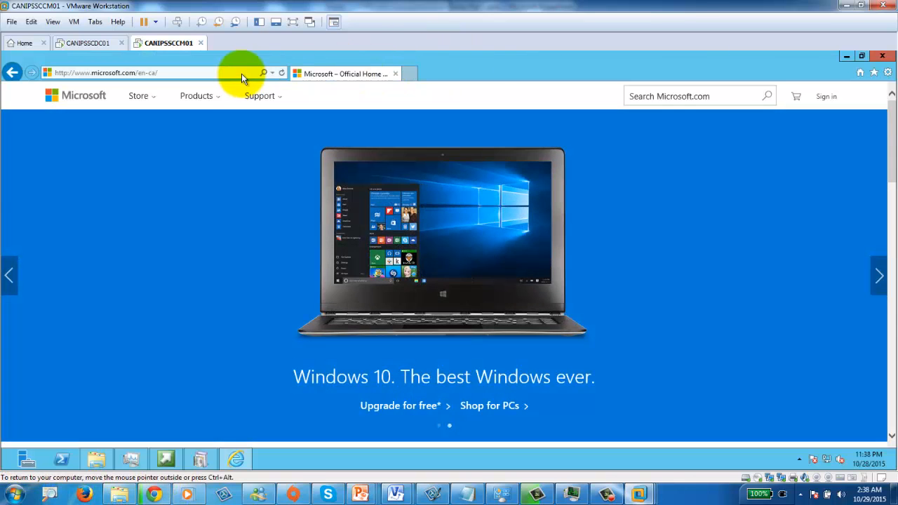
left_click(241, 73)
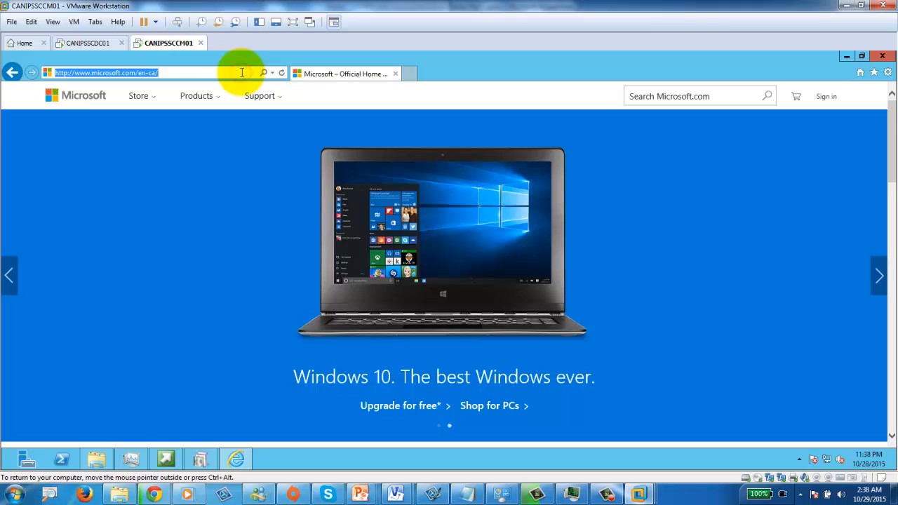
key("ctrl+v")
key("Return")
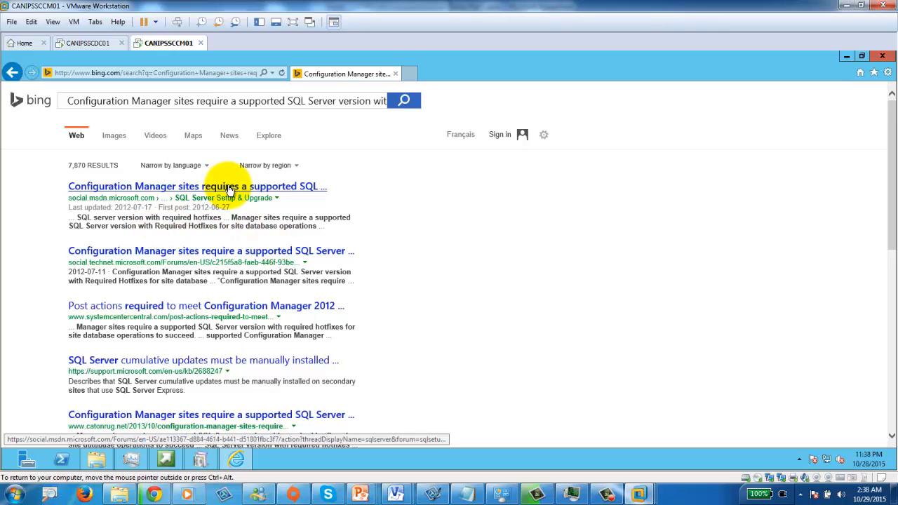
Open the MSDN forum thread about the supported SQL Server version and follow the CU6 link in its accepted answer.
left_click(228, 188)
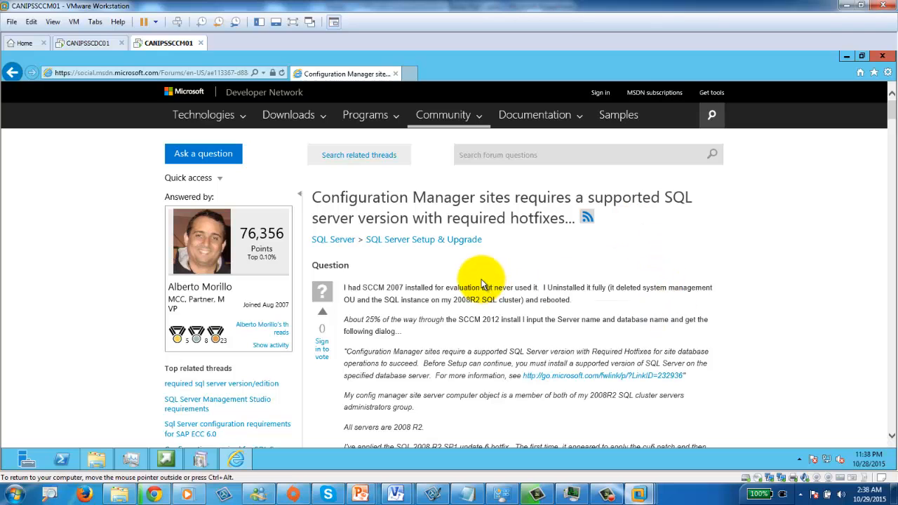
scroll(483, 279, "down", 3)
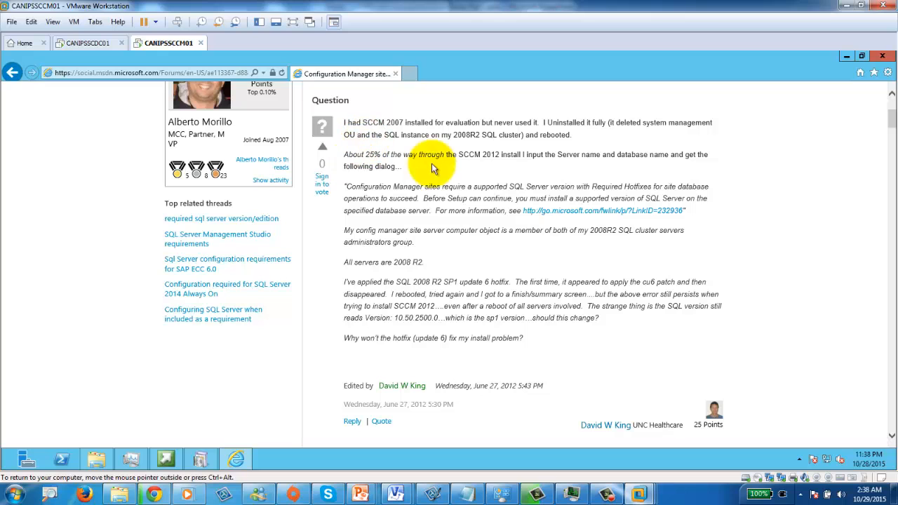
scroll(576, 197, "down", 6)
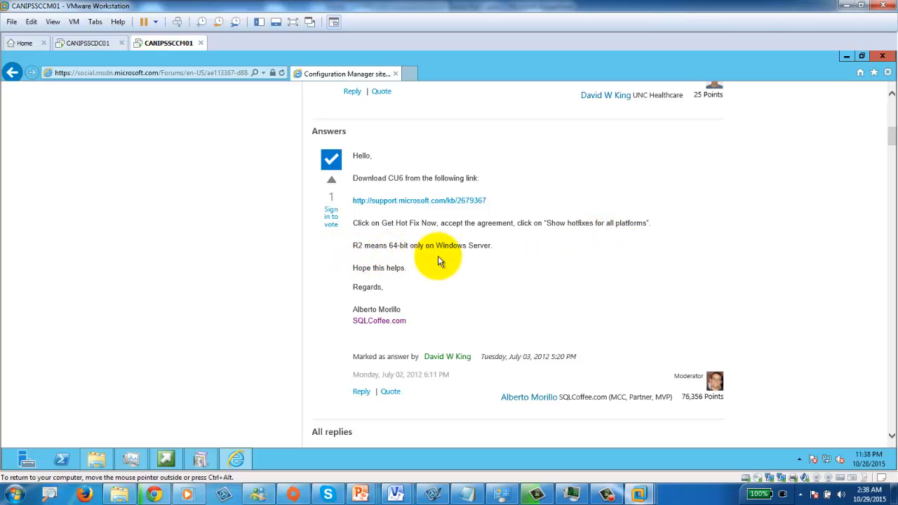
right_click(448, 204)
left_click(484, 205)
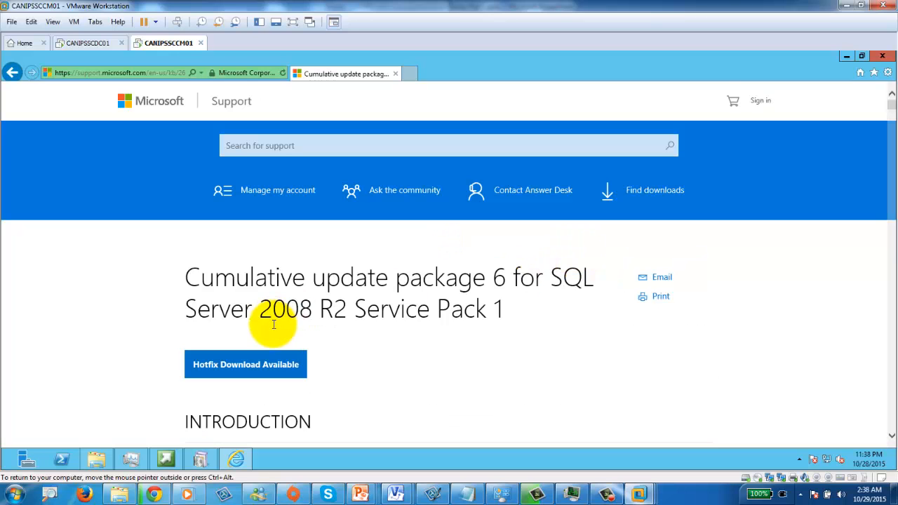
Open the hotfix download for Cumulative update package 6 for SQL Server 2008 R2 Service Pack 1 and accept the agreement.
scroll(256, 362, "down", 3)
left_click(256, 210)
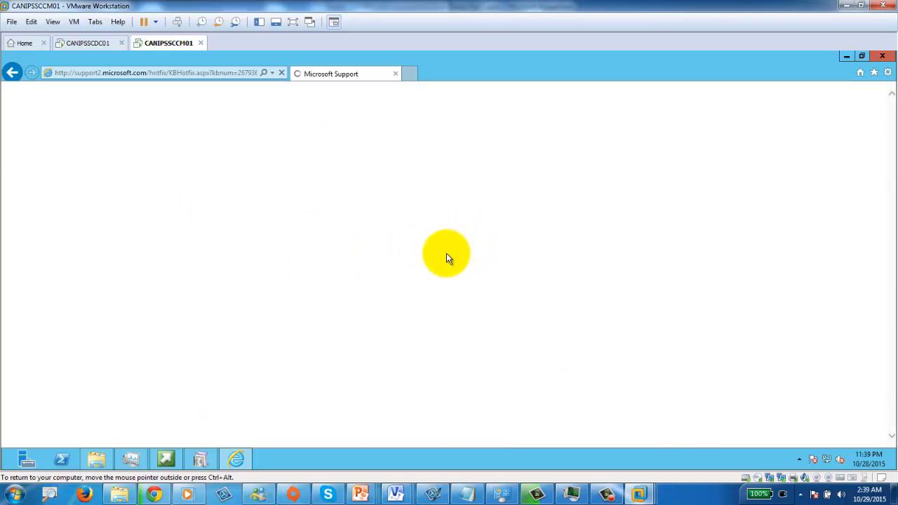
scroll(468, 307, "down", 3)
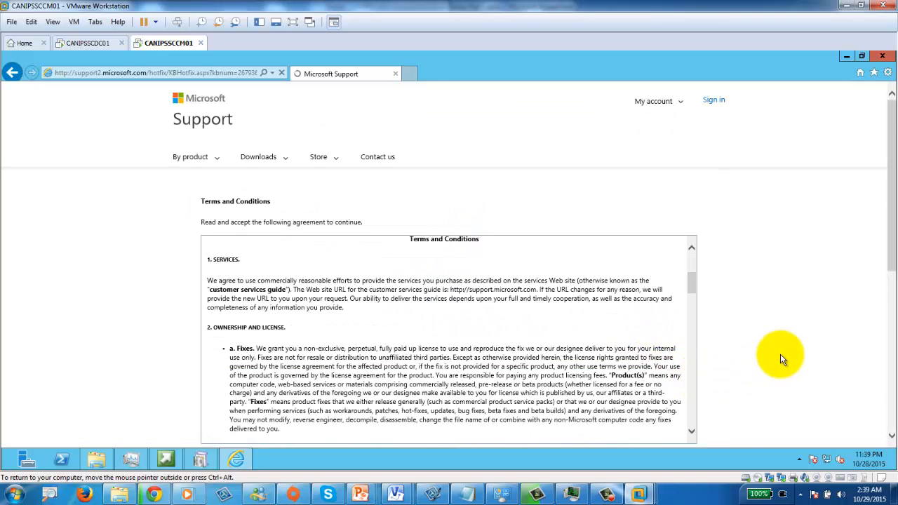
scroll(780, 354, "down", 1)
left_click(482, 412)
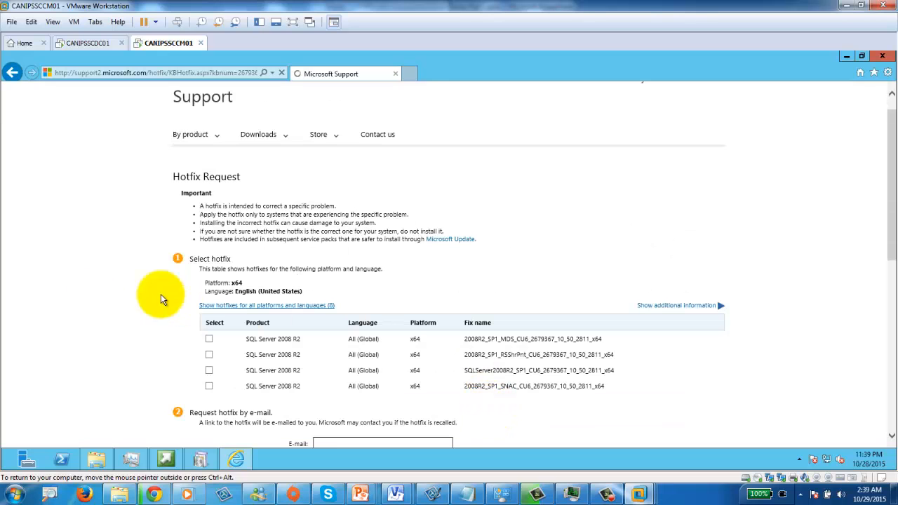
Review the x64 SQL Server 2008 R2 hotfixes on the request form and return to the MSDN forum thread.
scroll(61, 303, "down", 3)
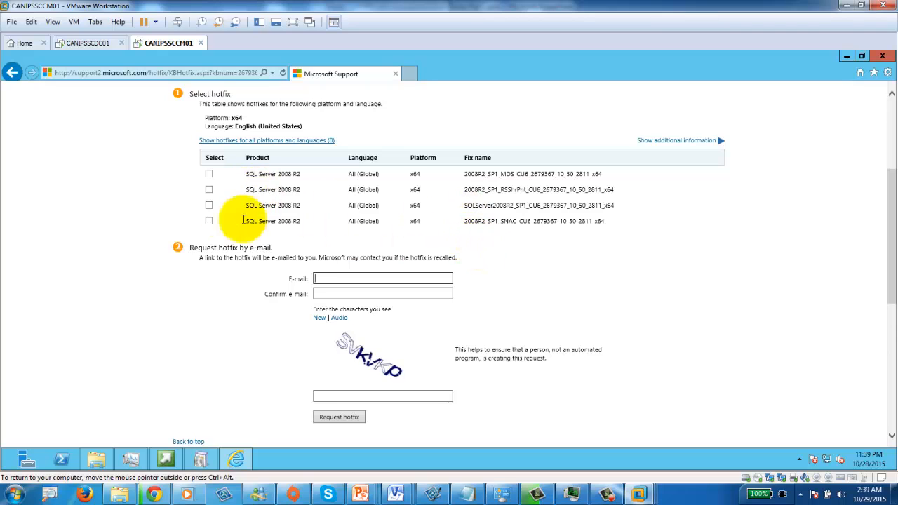
scroll(201, 214, "up", 3)
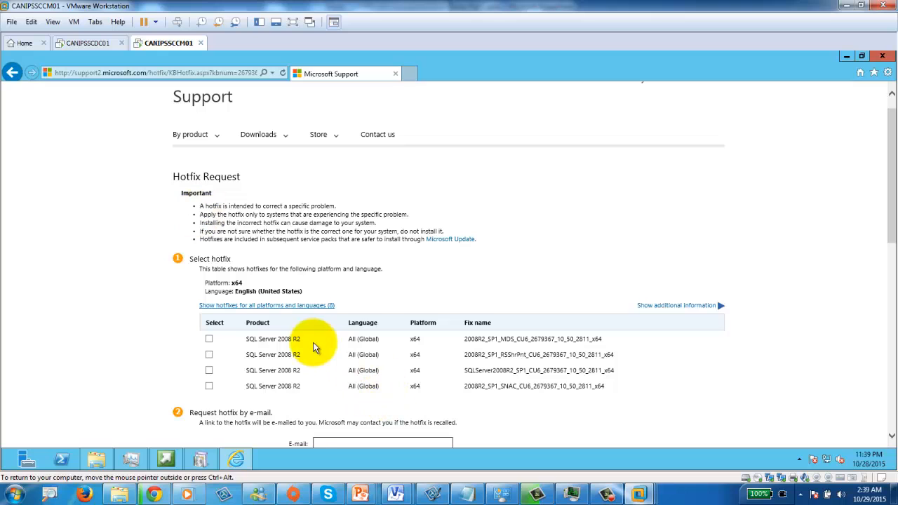
scroll(394, 268, "down", 3)
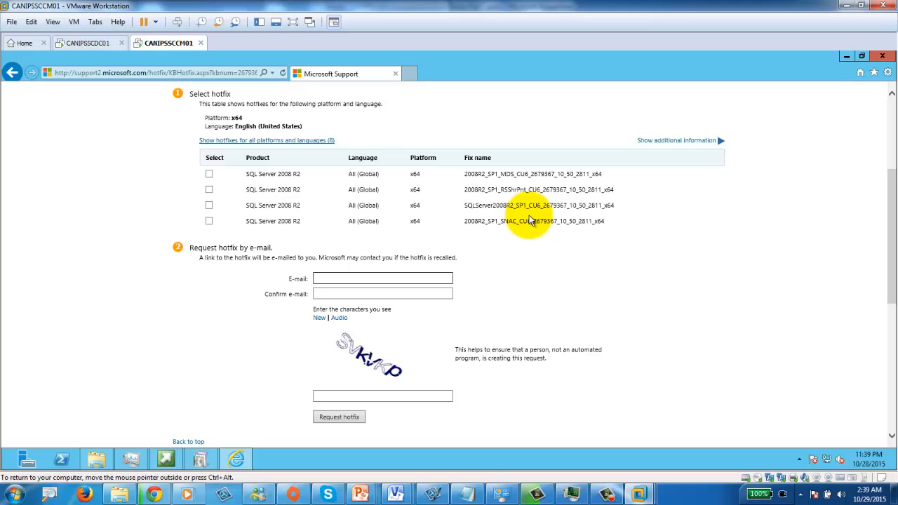
left_click(13, 73)
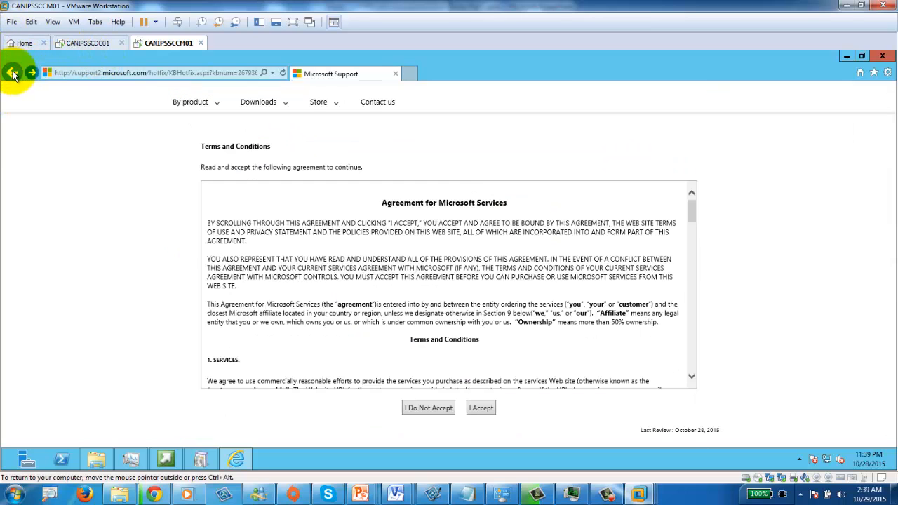
left_click(12, 73)
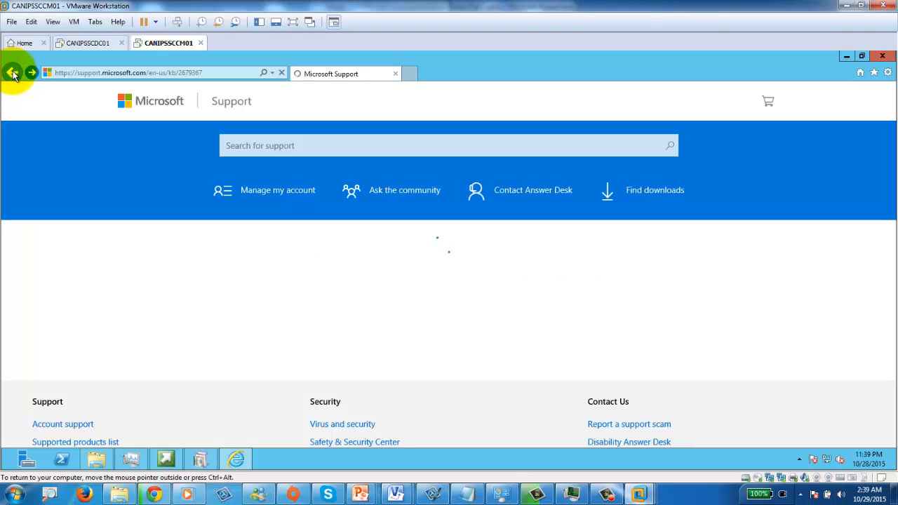
left_click(12, 73)
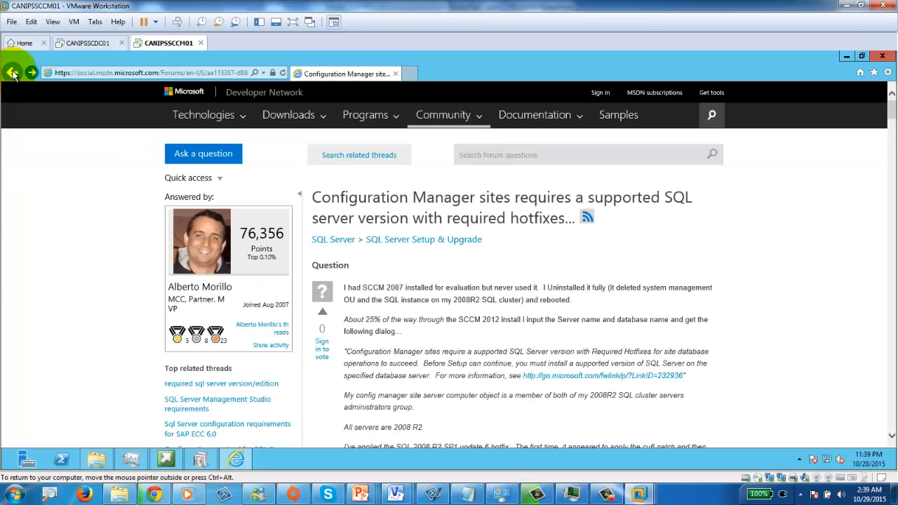
Read the replies in the forum thread for the SQL Server update, collation and Reporting Services requirements of SCCM 2012.
scroll(502, 268, "down", 3)
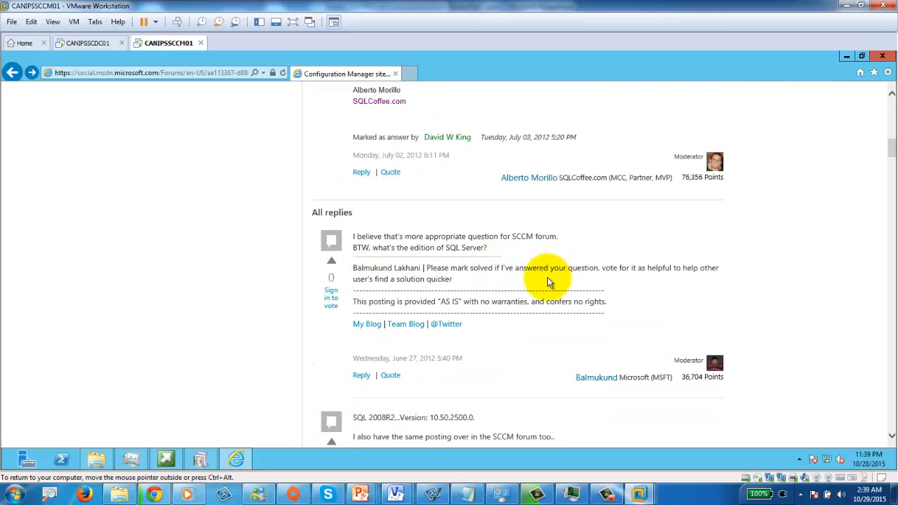
scroll(491, 294, "down", 3)
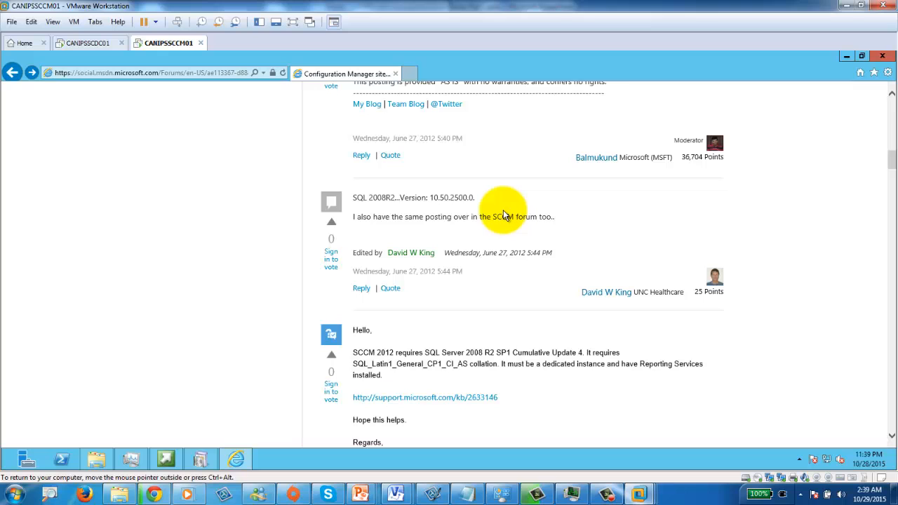
scroll(503, 214, "down", 2)
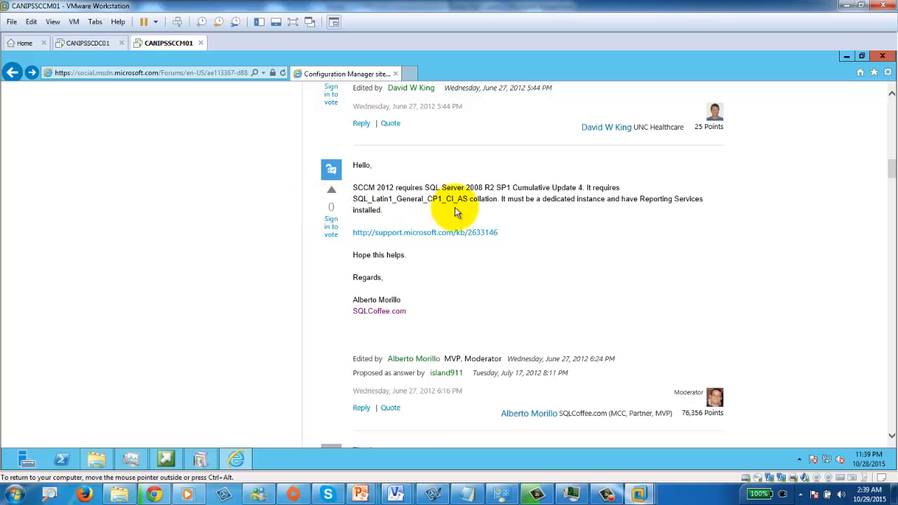
scroll(596, 217, "down", 4)
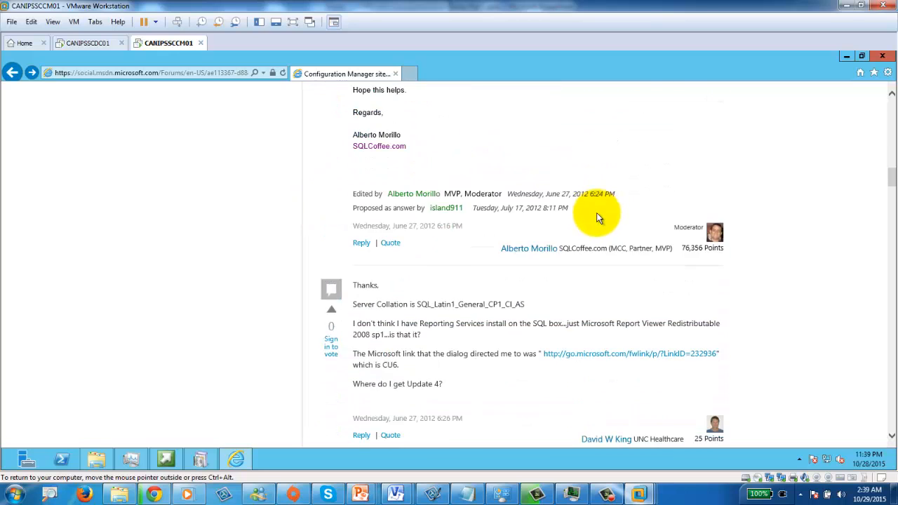
scroll(595, 214, "down", 2)
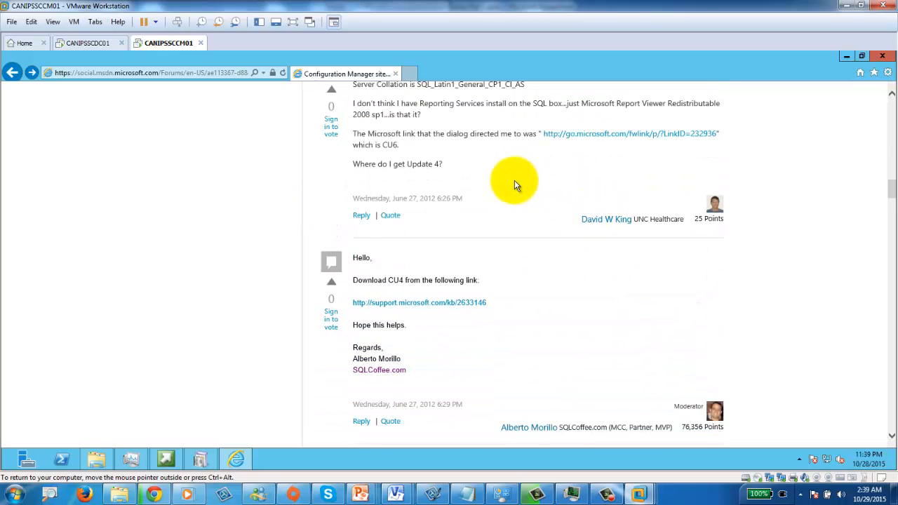
scroll(514, 181, "up", 2)
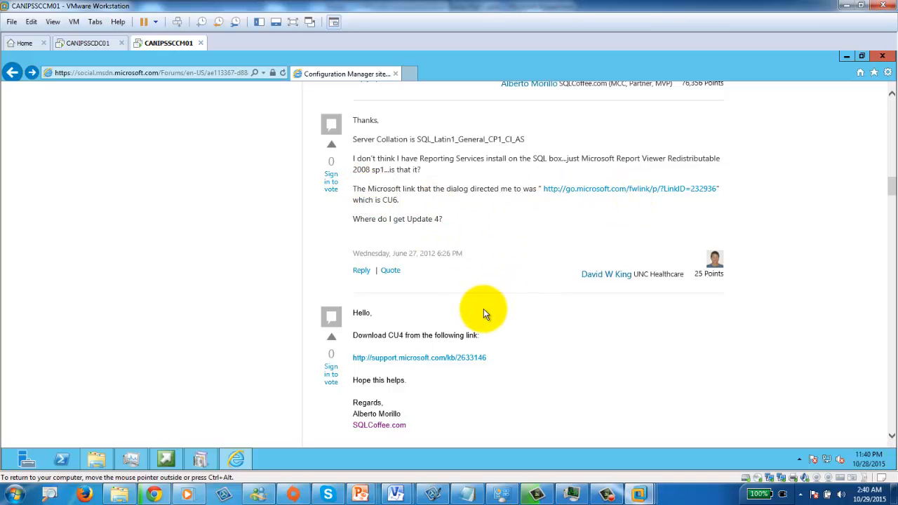
scroll(483, 309, "down", 2)
scroll(477, 321, "down", 3)
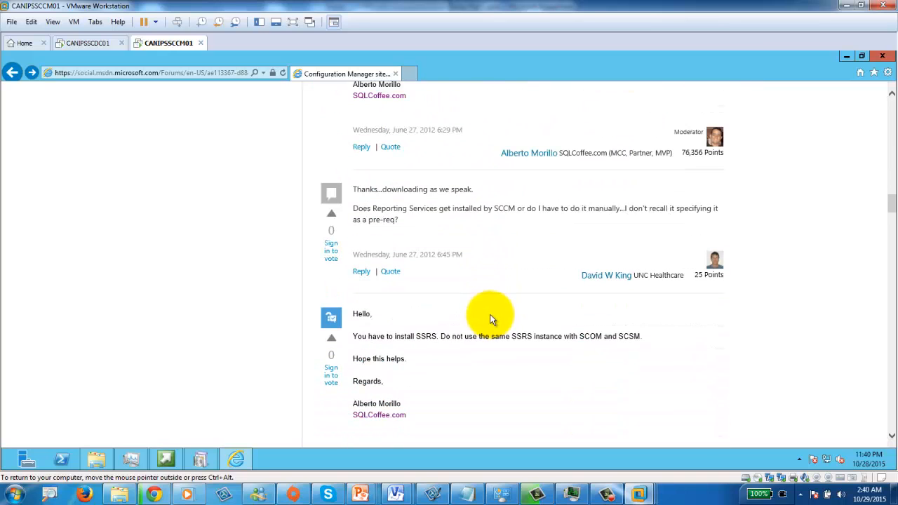
Return to the Bing results and search again with "SQL 2012" added in front of the Configuration Manager error text.
left_click(11, 71)
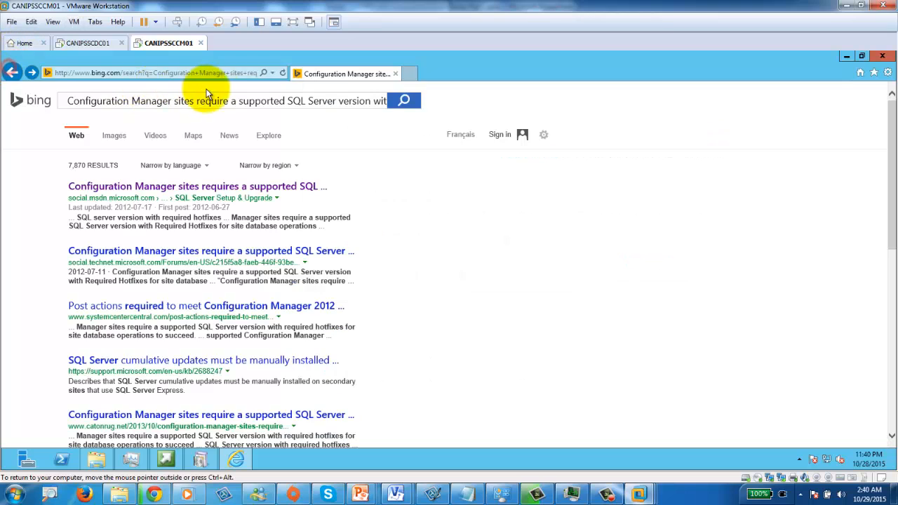
left_click(70, 103)
type("SQL")
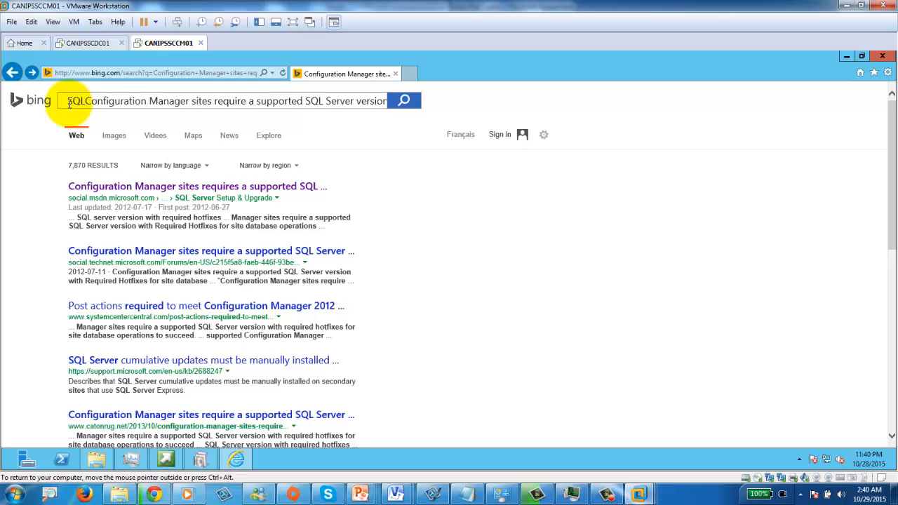
type(" 2010")
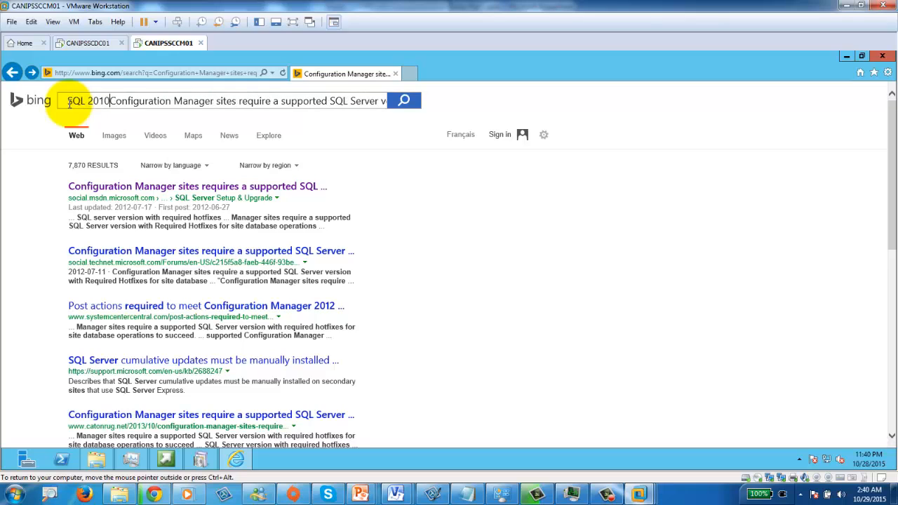
key("BackSpace")
key("BackSpace")
type("12")
key("Return")
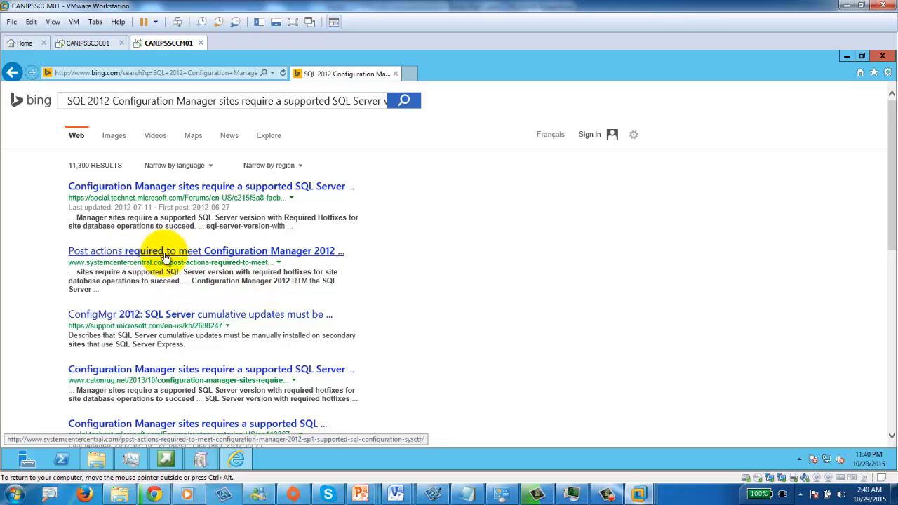
Open the System Center Central article on post actions for Configuration Manager 2012 SP1 and read its SQL Server version and update requirements.
left_click(208, 254)
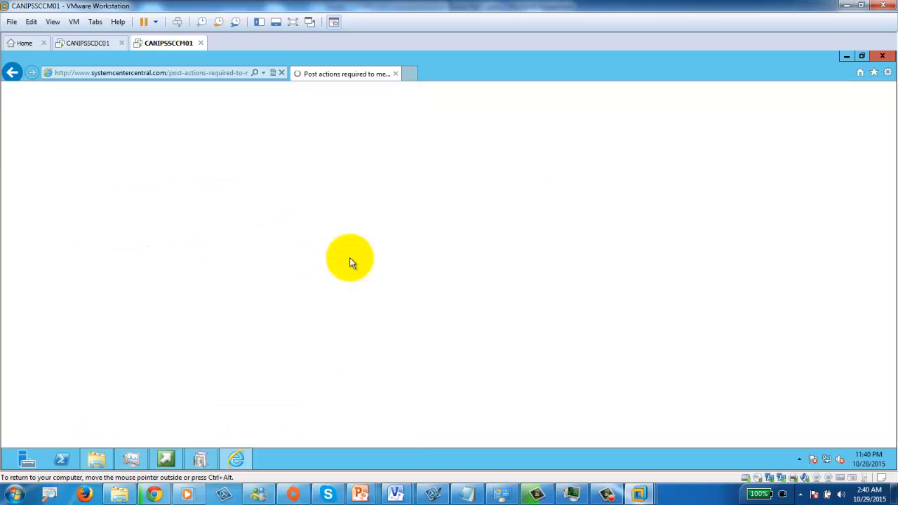
scroll(321, 266, "down", 3)
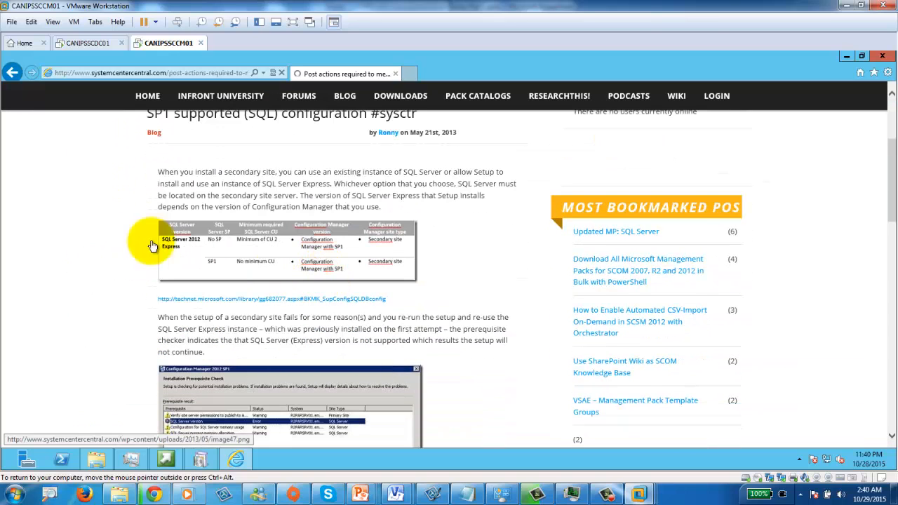
scroll(65, 214, "up", 1)
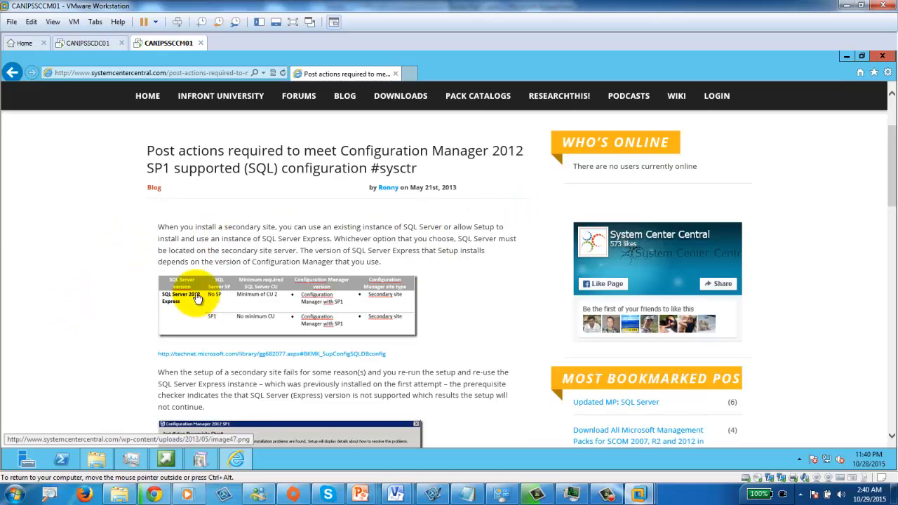
scroll(100, 297, "down", 3)
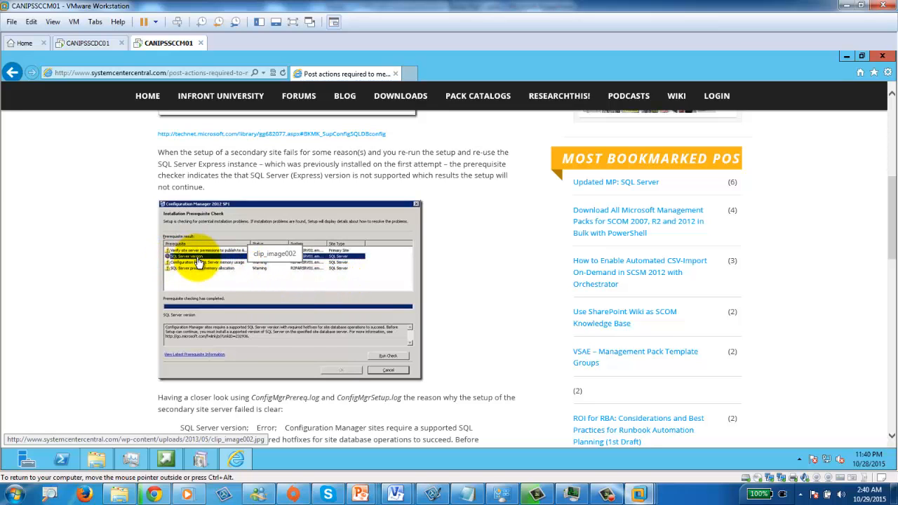
scroll(198, 261, "down", 3)
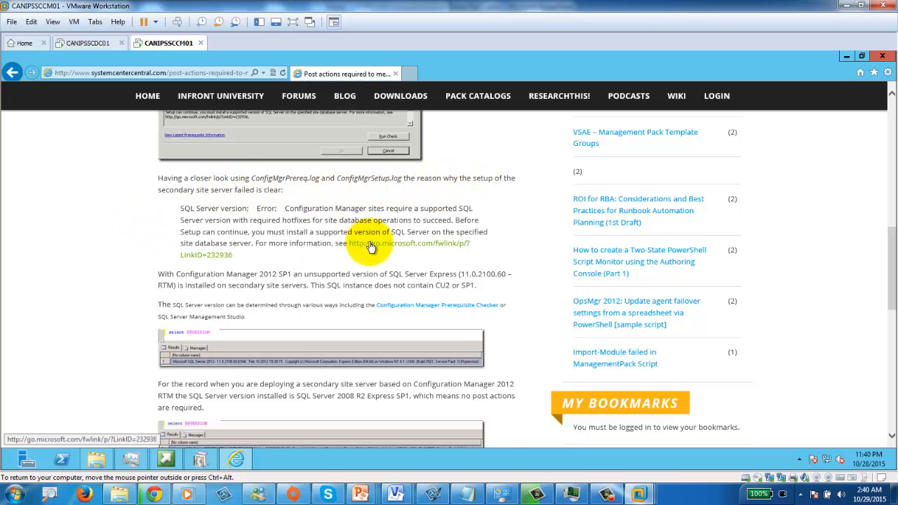
scroll(371, 247, "down", 2)
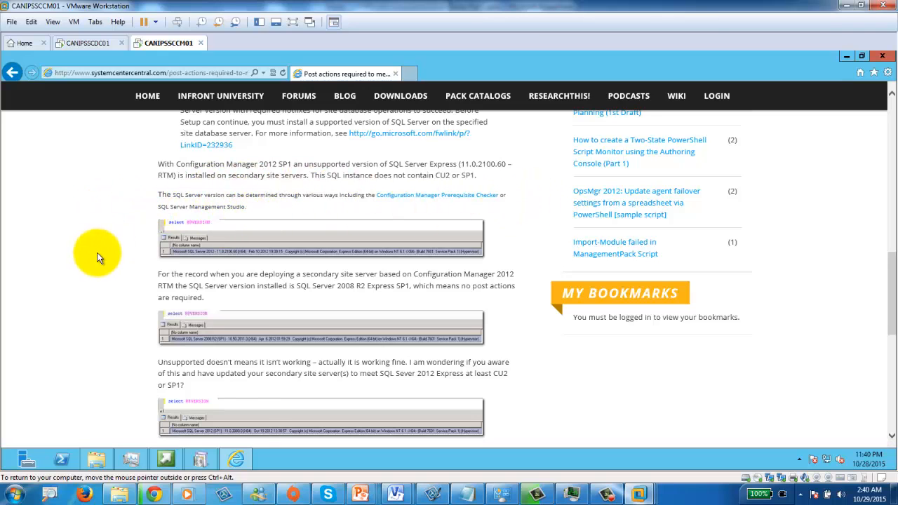
scroll(98, 258, "down", 3)
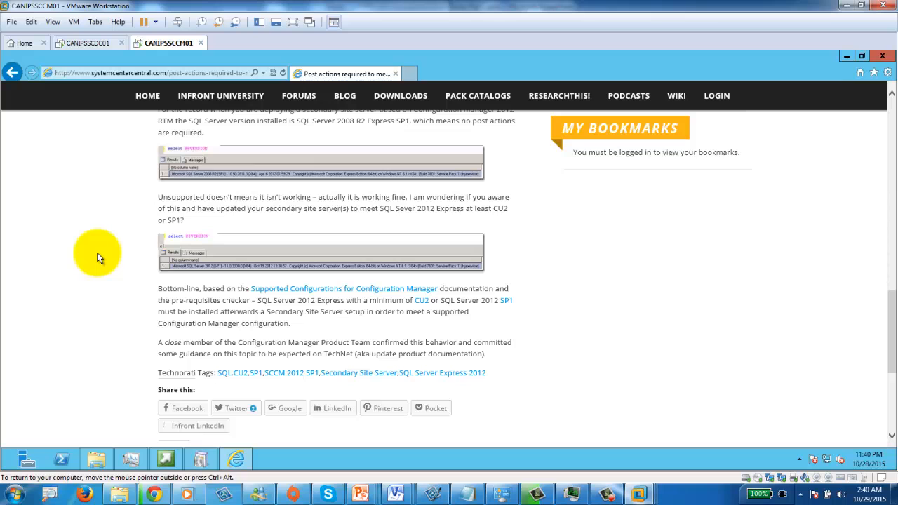
scroll(99, 257, "up", 2)
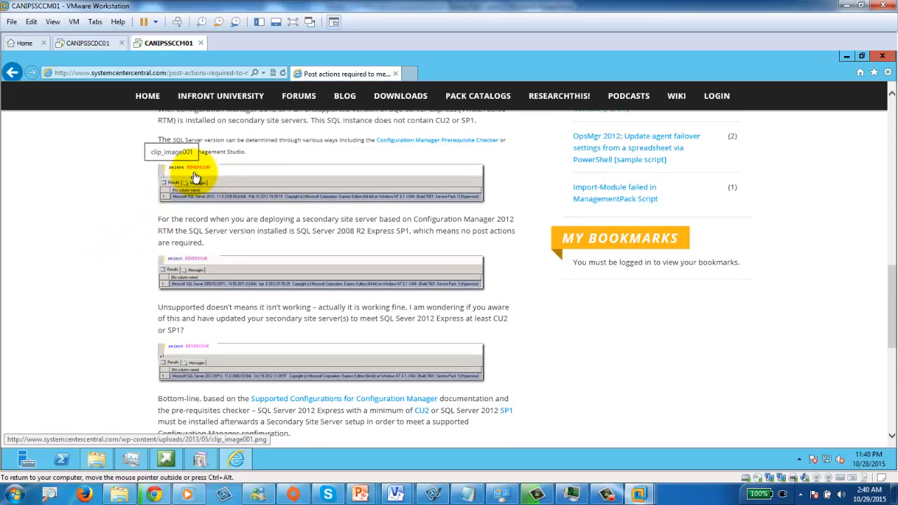
scroll(110, 274, "down", 3)
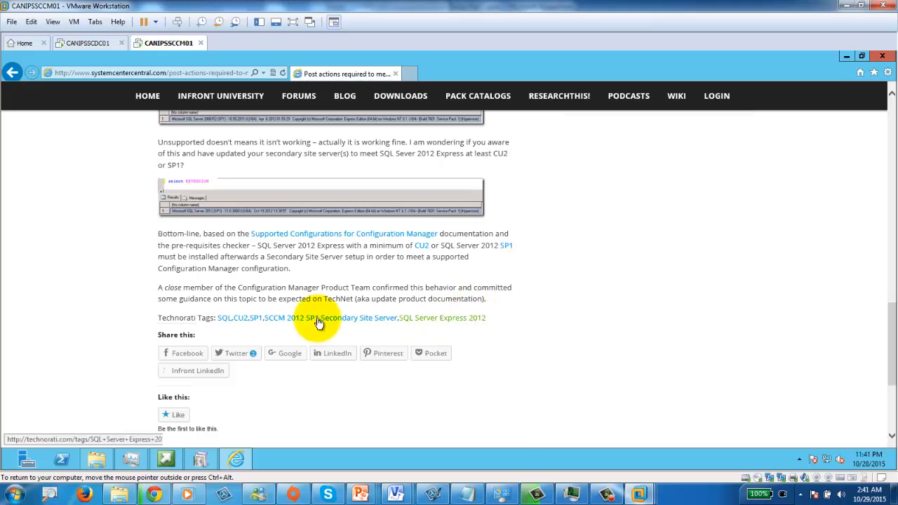
scroll(298, 322, "down", 3)
scroll(297, 321, "up", 4)
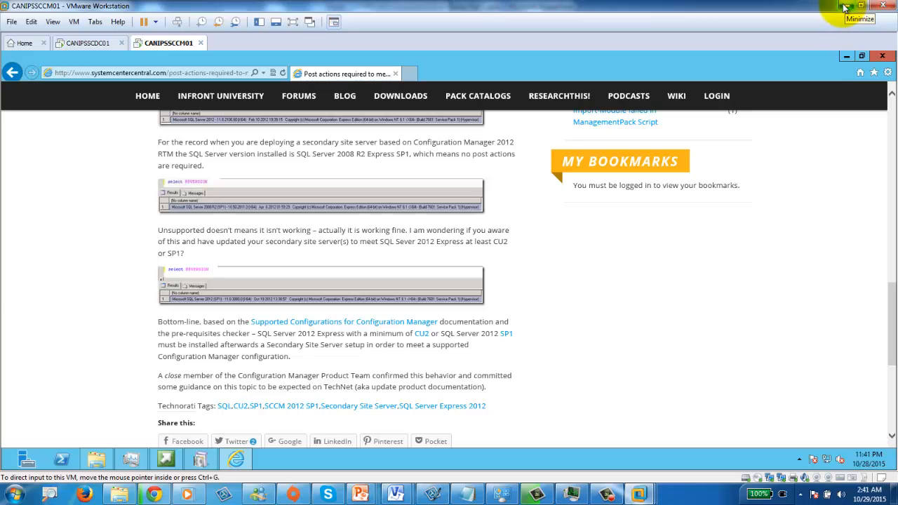
Minimize the browser and run SQLServer2012SP2-KB2958429-x64-ENU from the Update_For_SQL_Server_2012 folder within SQL-Stuff in SCCM 2012 For_Lab.
left_click(847, 57)
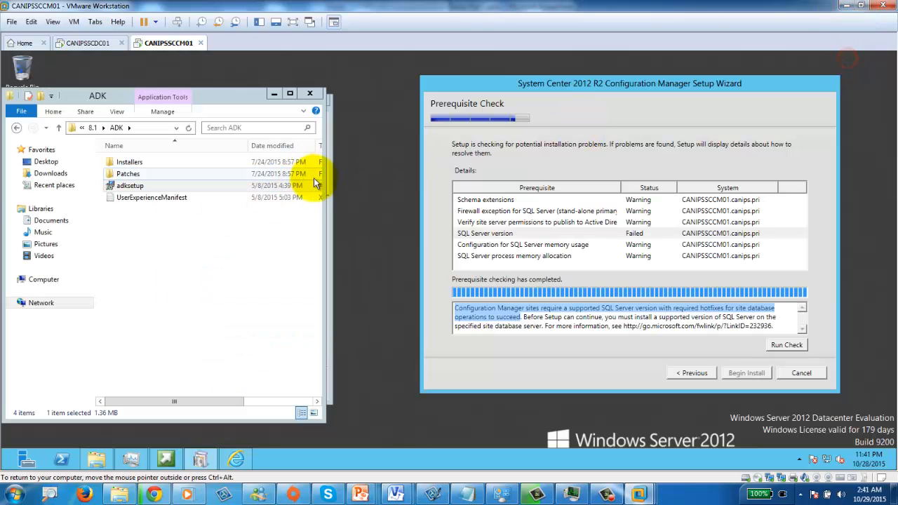
left_click(16, 128)
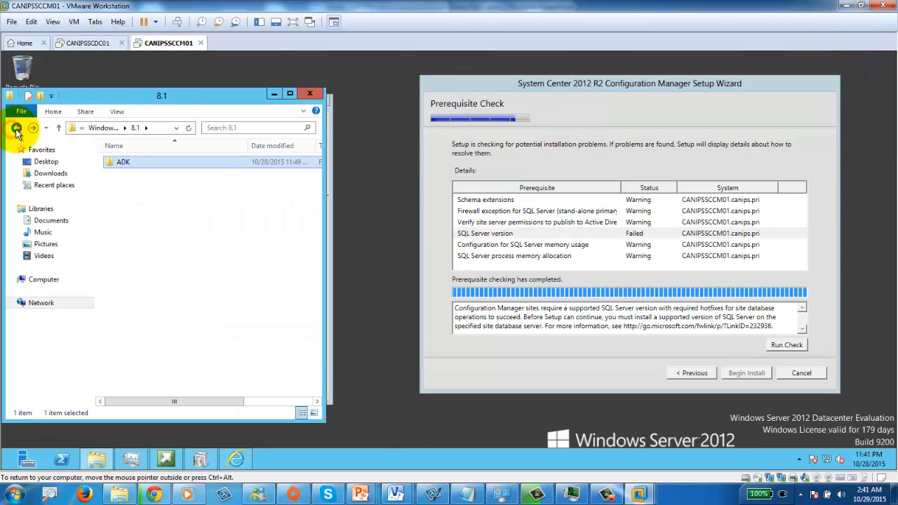
left_click(16, 128)
left_click(16, 128)
left_click(16, 128)
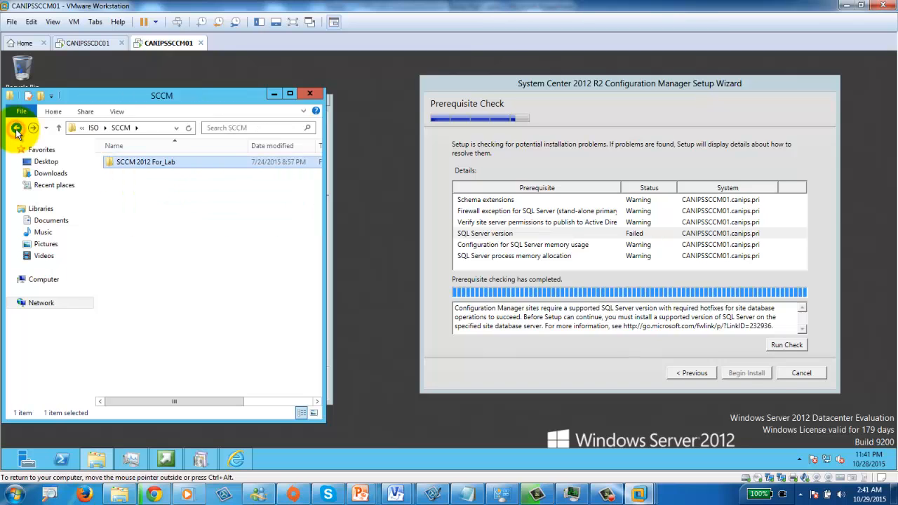
double_click(142, 162)
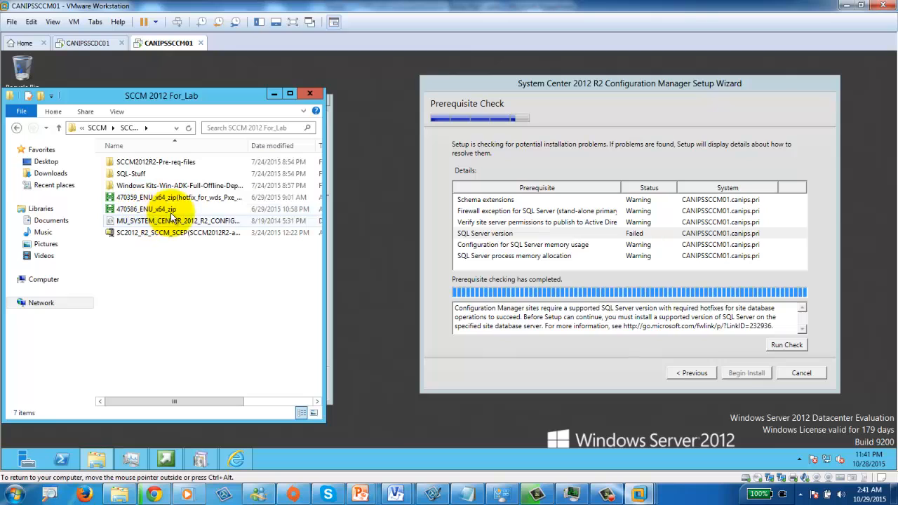
double_click(131, 174)
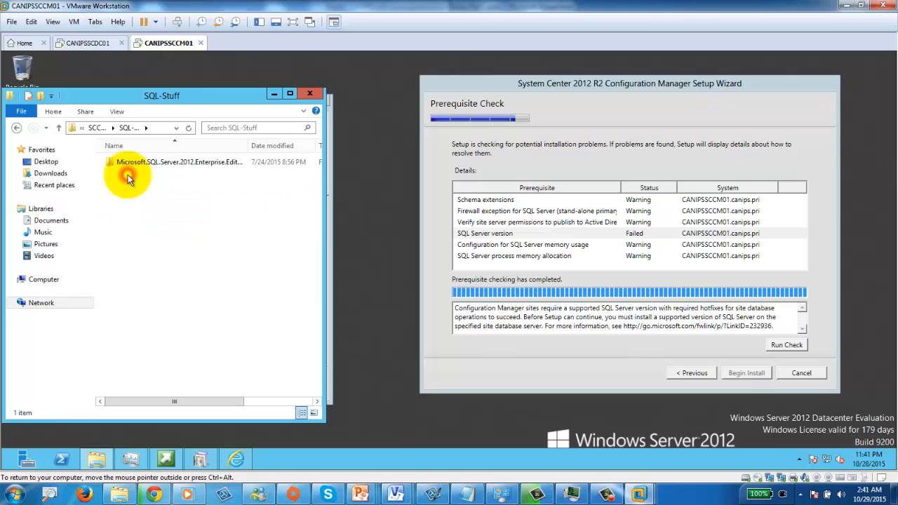
double_click(138, 161)
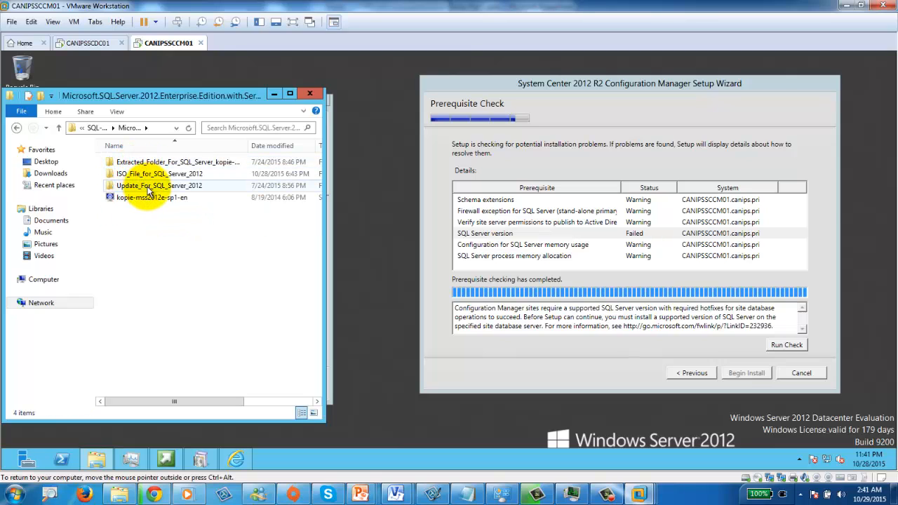
double_click(148, 186)
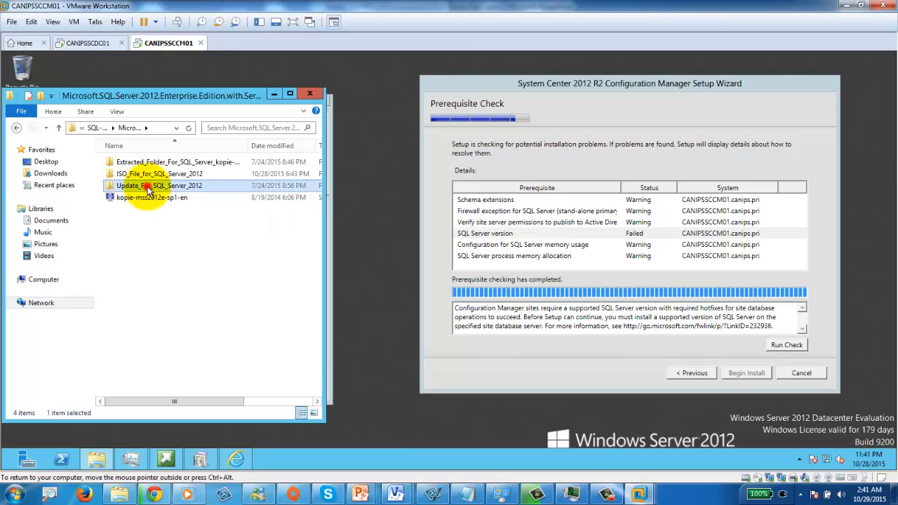
double_click(148, 161)
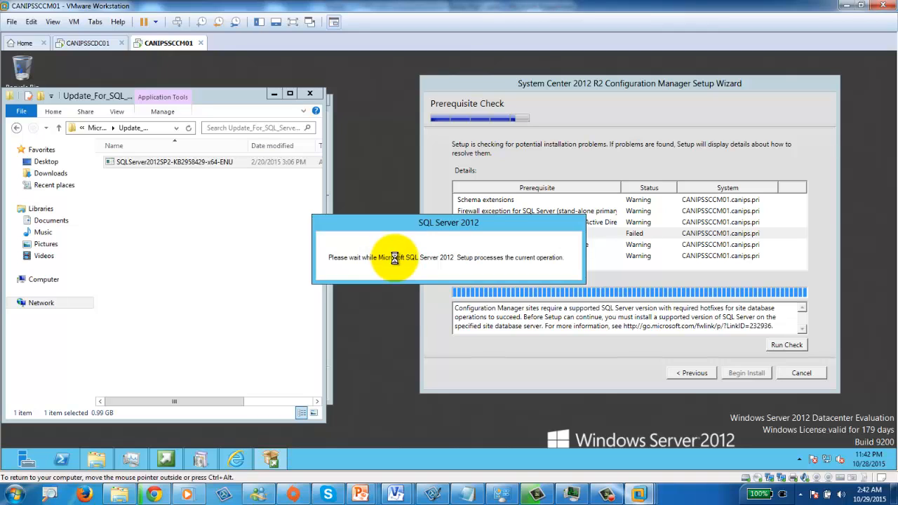
left_click(611, 494)
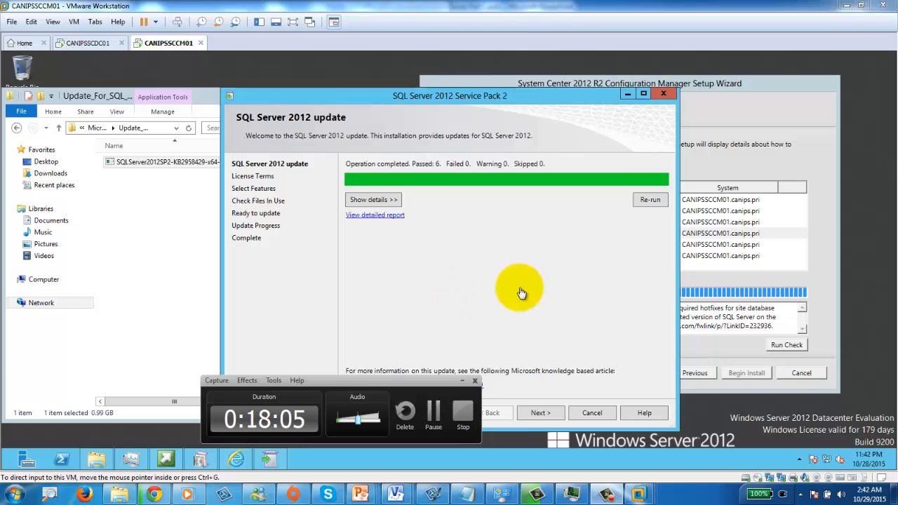
left_click(462, 285)
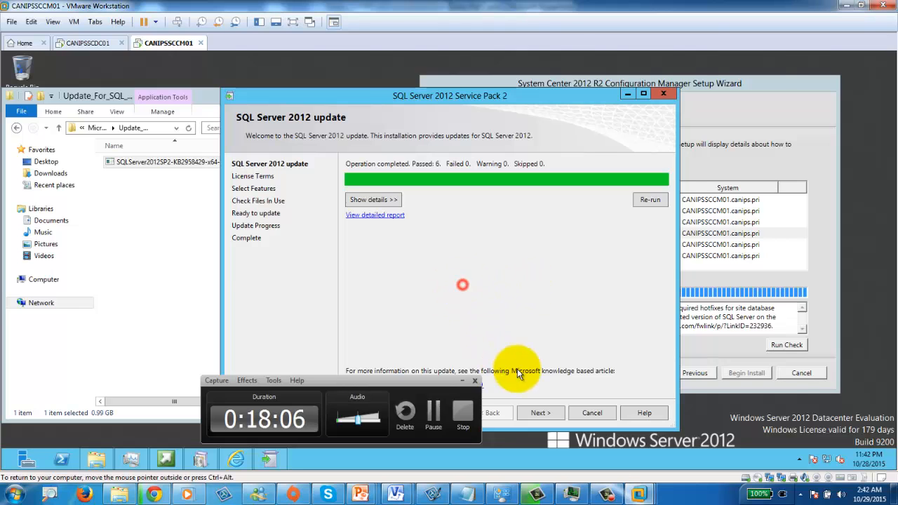
left_click(462, 381)
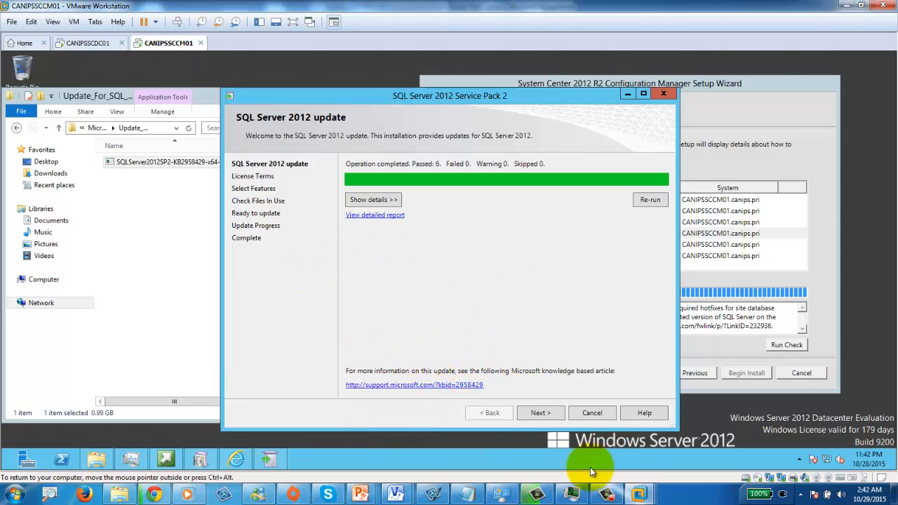
Accept the SQL Server 2012 Service Pack 2 license terms and continue with the MSSQLSERVER instance and shared features selected.
left_click(541, 413)
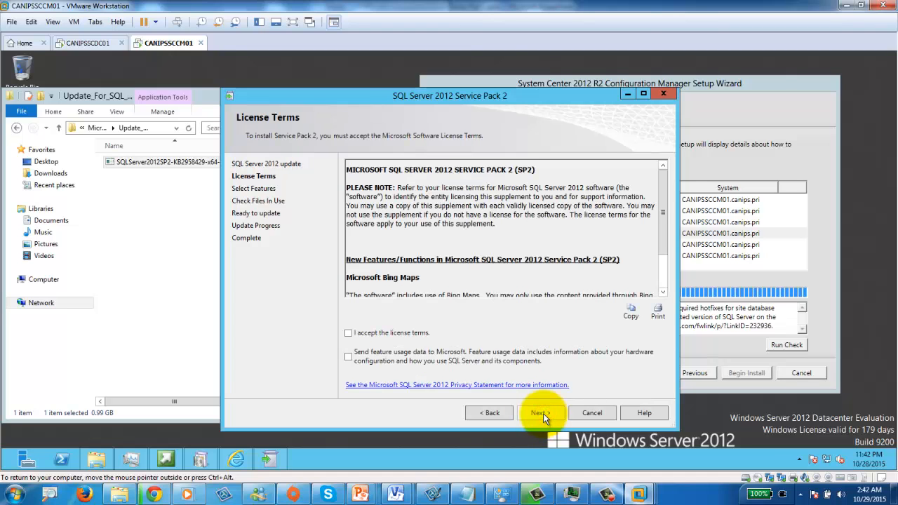
left_click(396, 336)
left_click(538, 413)
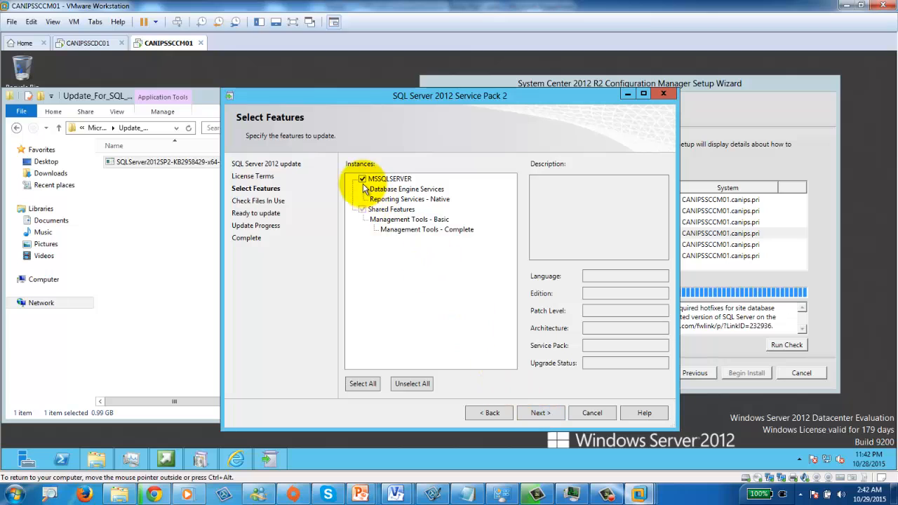
left_click(548, 414)
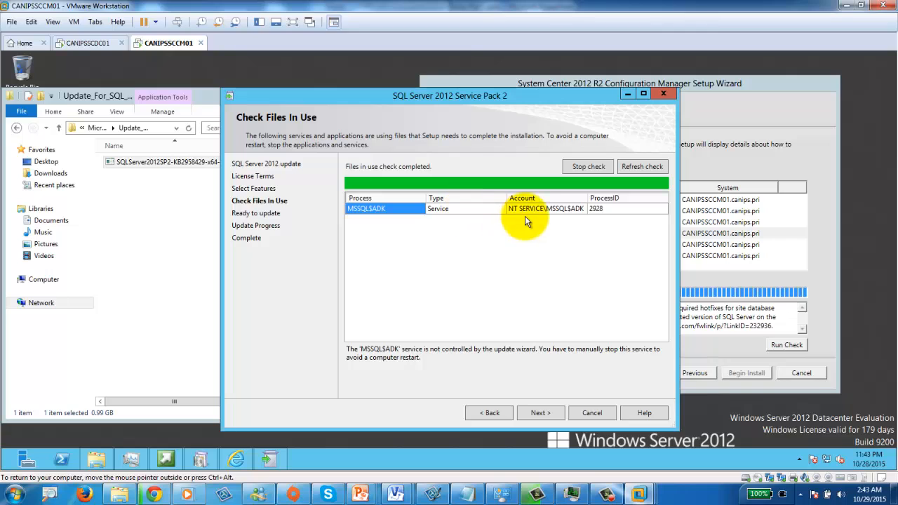
Check the account of the MSSQL$ADK service using files, continue without stopping it, and start the Service Pack 2 update.
left_click(580, 210)
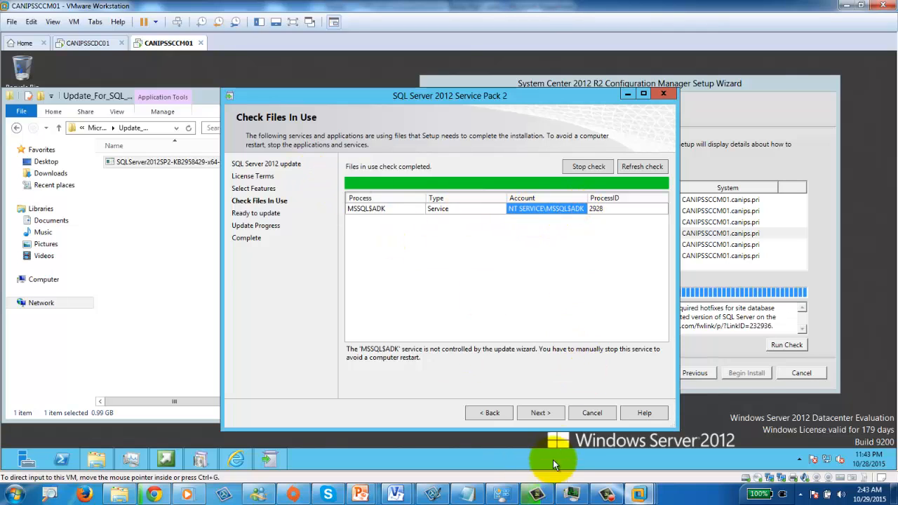
left_click(540, 413)
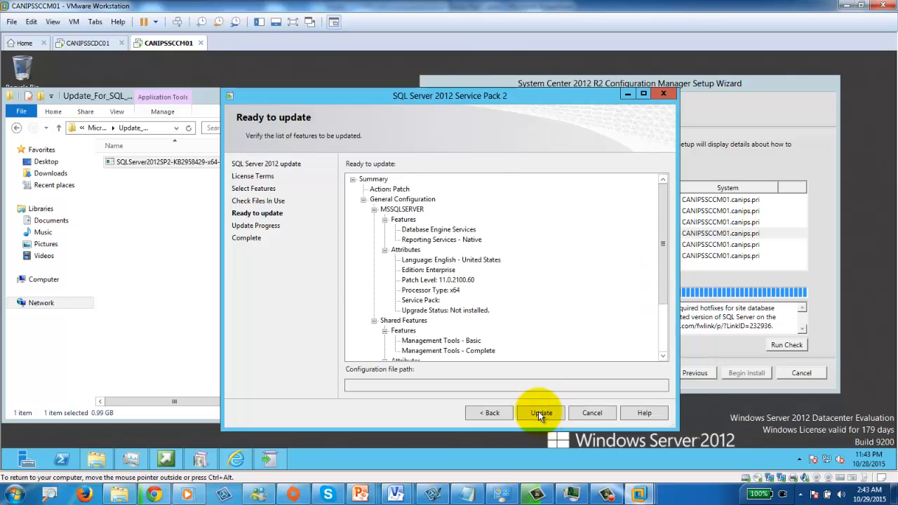
left_click(540, 413)
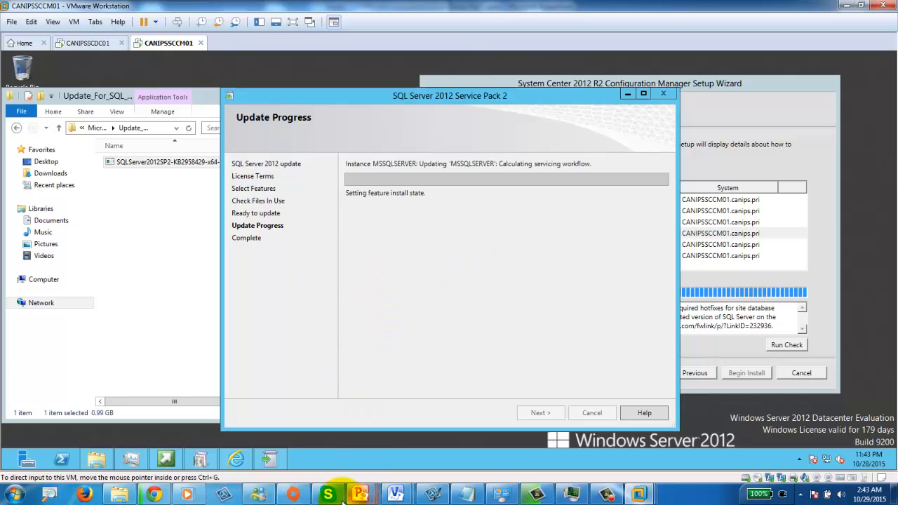
Switch to the PowerPoint slide of SCCM prerequisites and highlight the AD Schema Update item about extadsch.exe and ExtADSch.log.
mouse_move(360, 494)
left_click(377, 460)
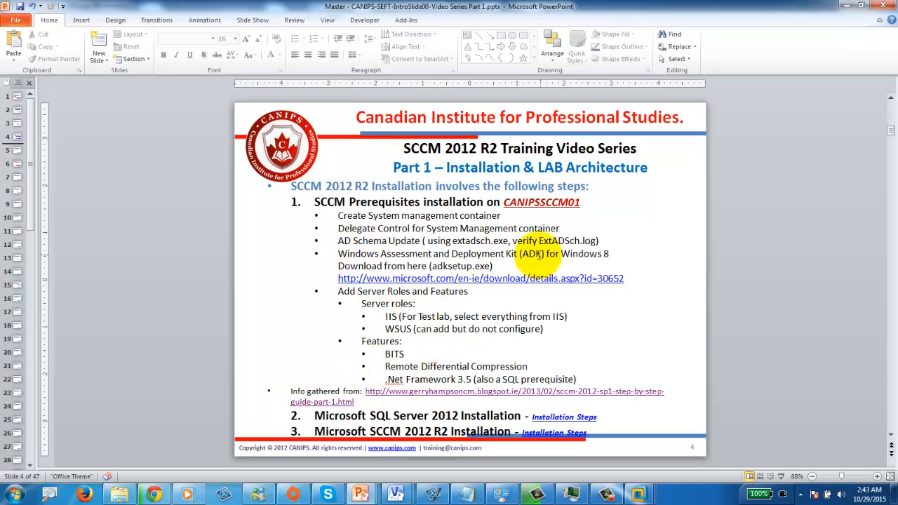
left_click_drag(338, 241, 597, 243)
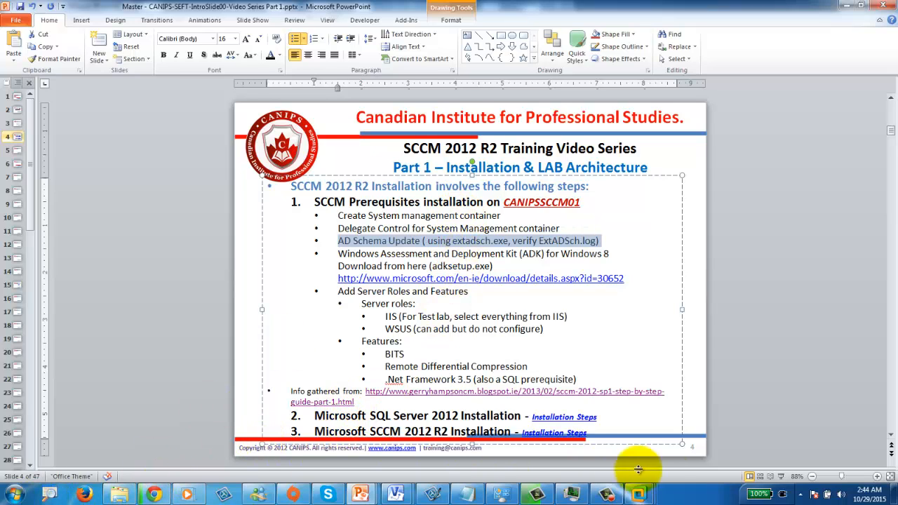
Switch to the CANIPSSCDC01 virtual machine in VMware Workstation and activate its blank console.
mouse_move(638, 493)
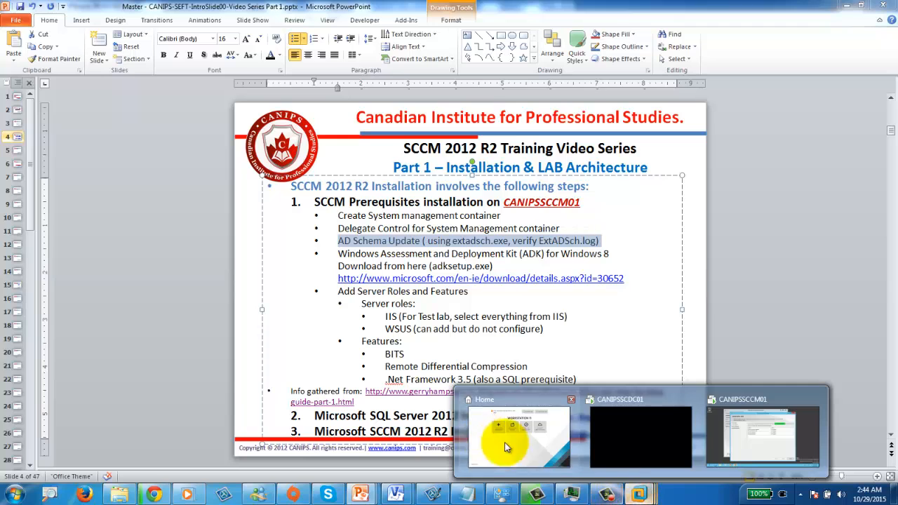
left_click(637, 426)
left_click(162, 183)
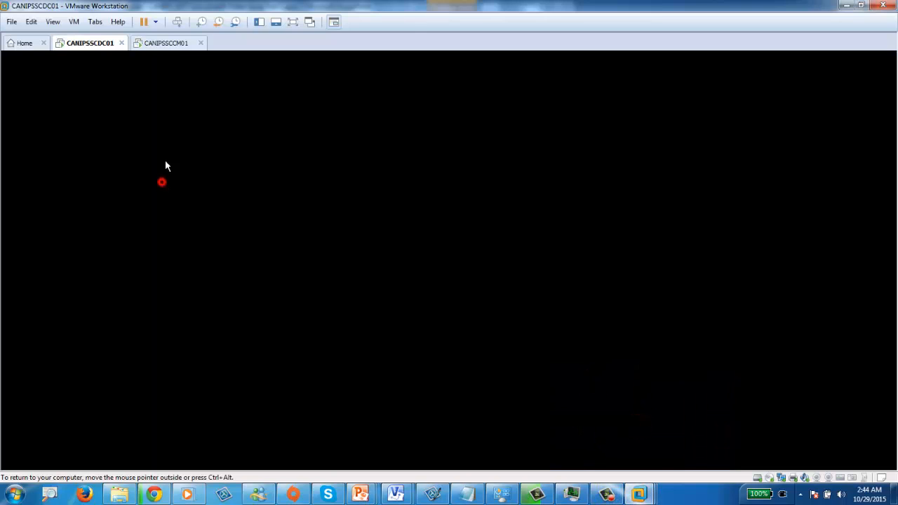
Check the SQL Server Service Pack 2 progress on CANIPSSCCM01, then return to CANIPSSCDC01 and bring up Active Directory Users and Computers.
left_click(166, 43)
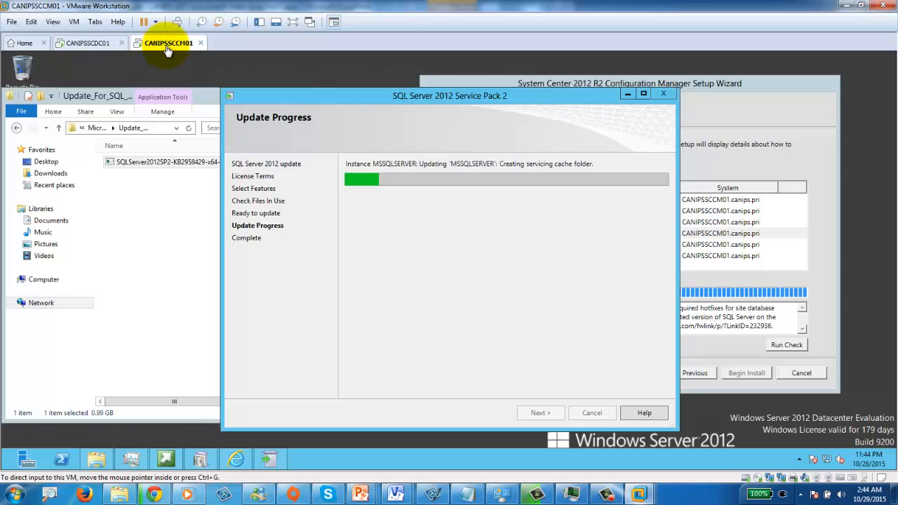
left_click(88, 42)
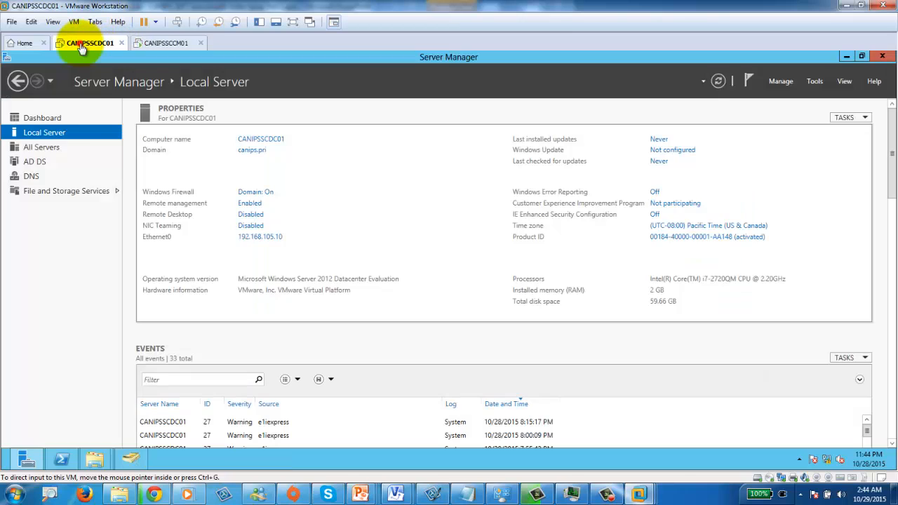
left_click(137, 466)
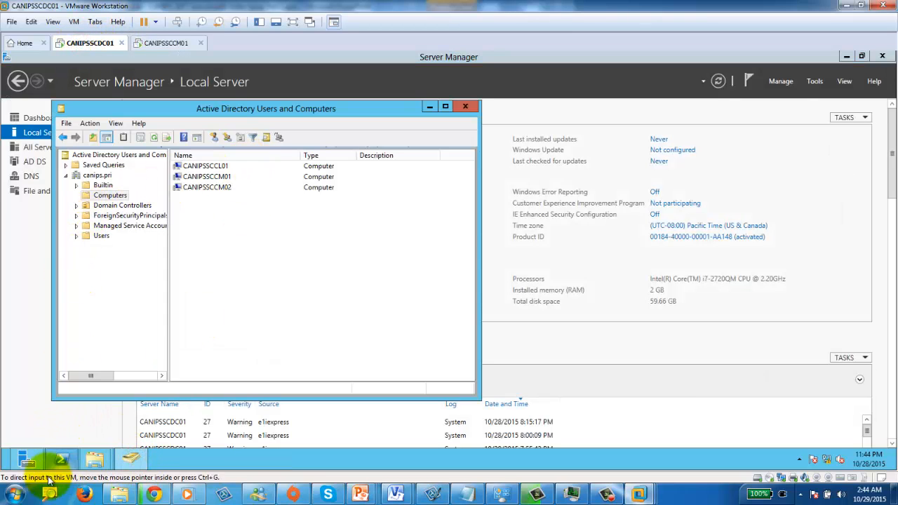
Launch ADSI Edit on CANIPSSCDC01 and connect it to the Default naming context with the default connection settings.
left_click(6, 463)
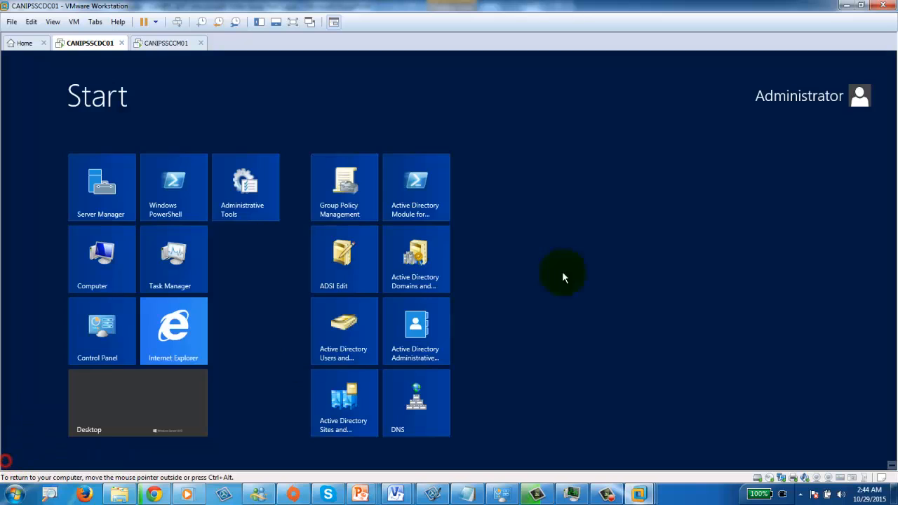
left_click(337, 259)
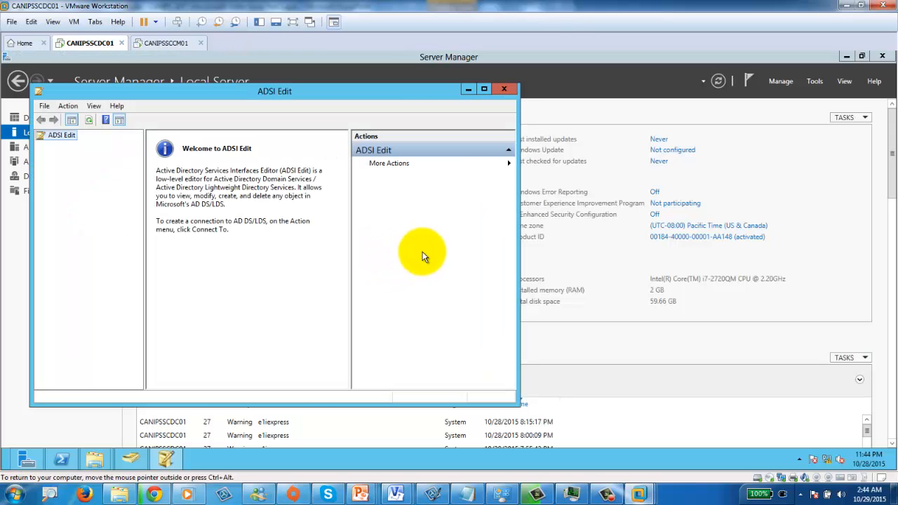
right_click(63, 135)
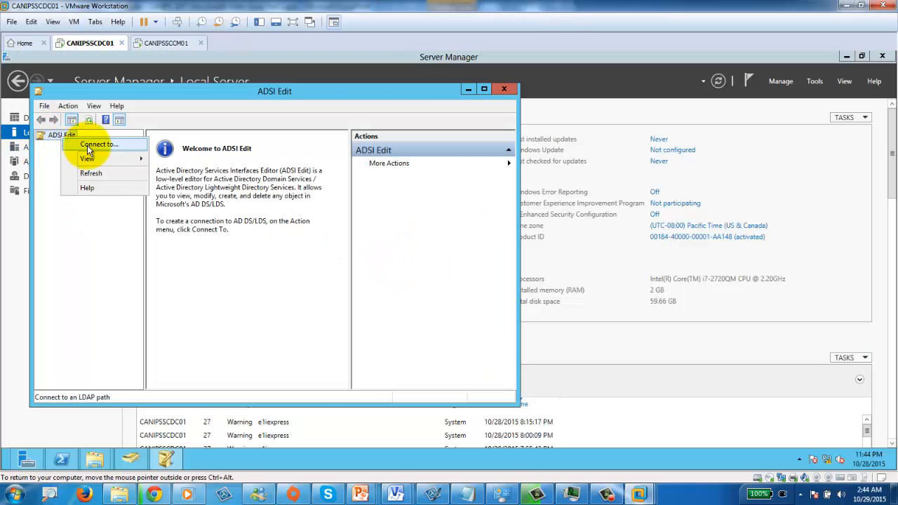
left_click(88, 146)
left_click(307, 338)
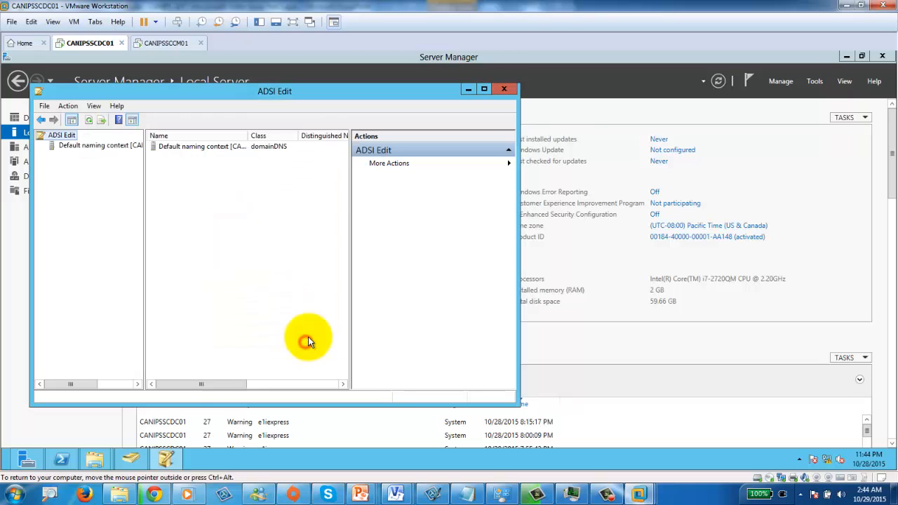
Maximize ADSI Edit, expand DC=canips,DC=pri down to the child containers of CN=System, and widen the tree pane to show full names.
double_click(349, 90)
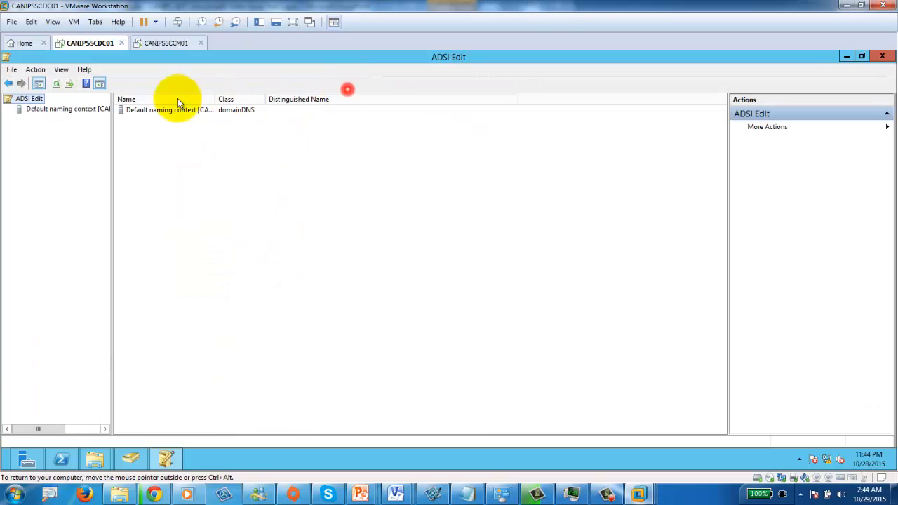
double_click(30, 110)
left_click(48, 119)
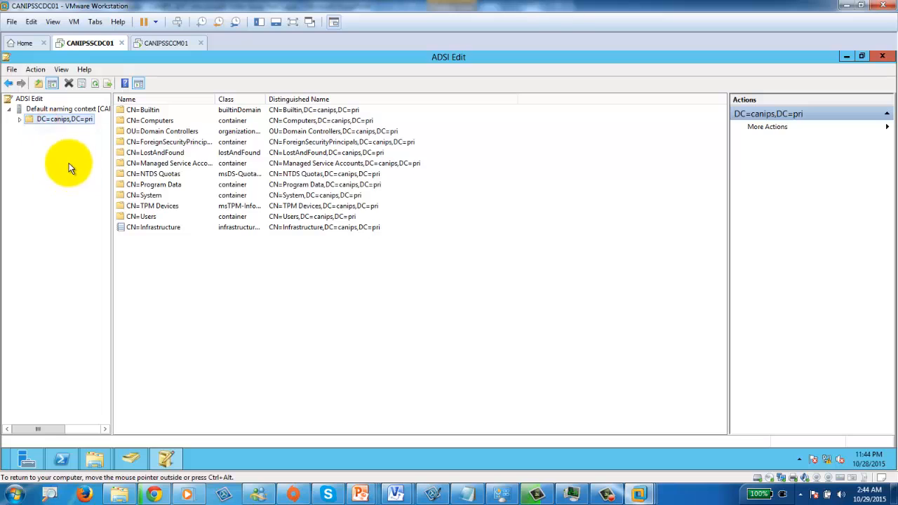
double_click(153, 199)
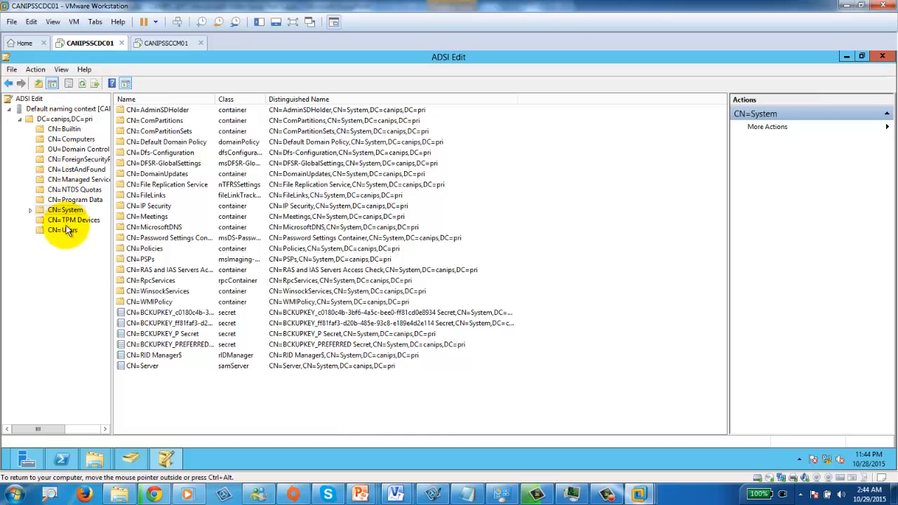
left_click(29, 210)
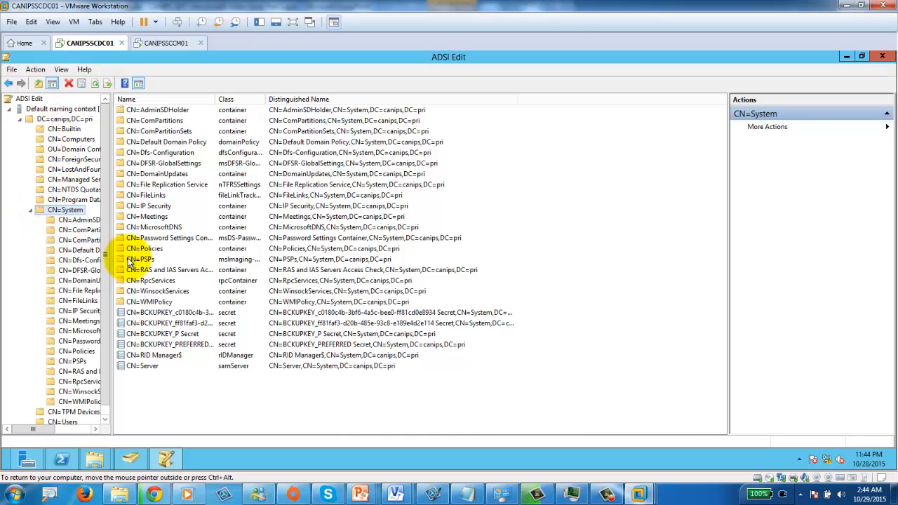
left_click_drag(112, 237, 202, 240)
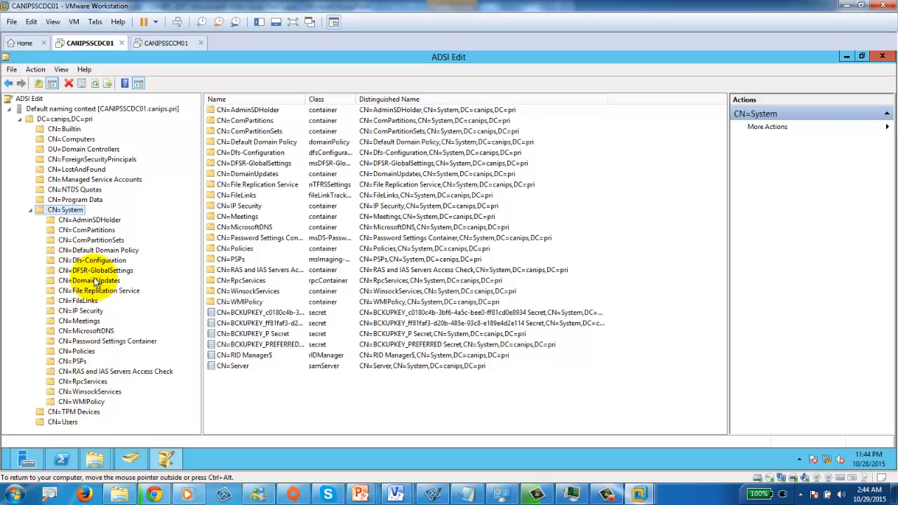
Switch to Chrome and, through the step-by-step guide's main menu, open the article SCCM 2012 SP1 Step by Step Guide Part 1: Prerequisites.
left_click(154, 495)
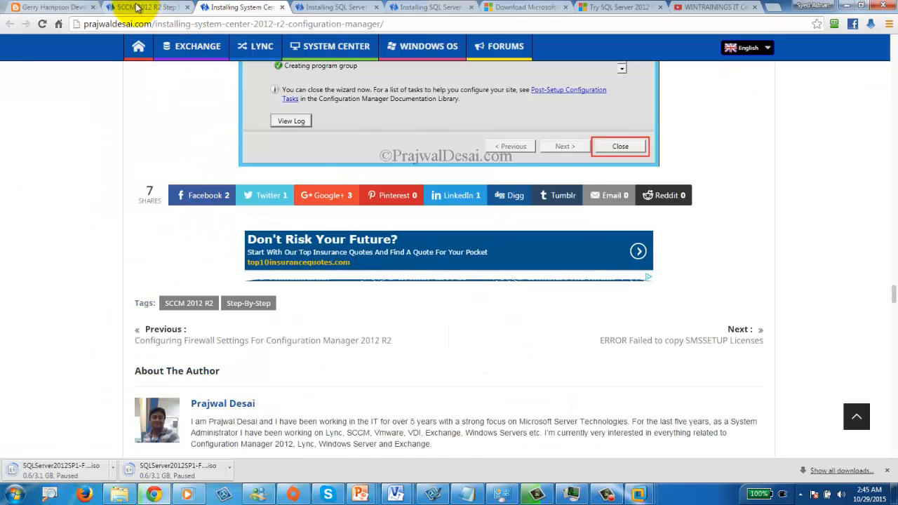
left_click(138, 7)
left_click(53, 7)
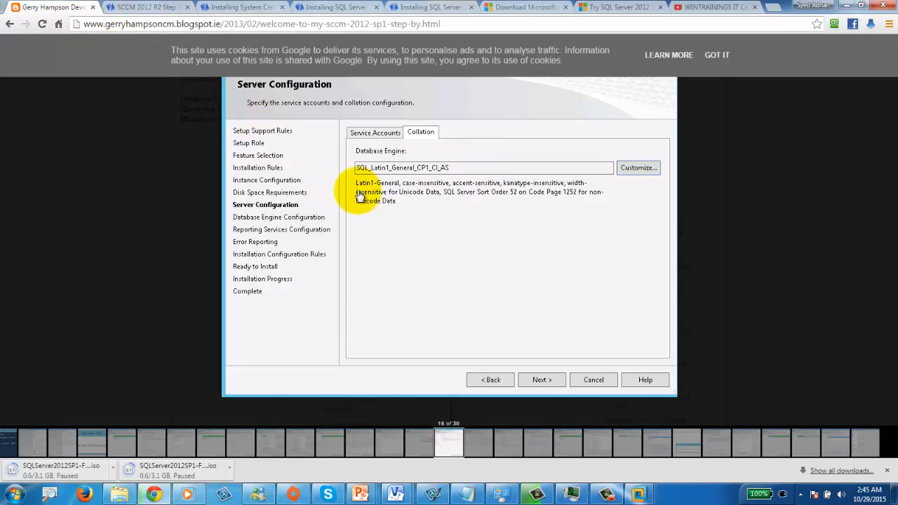
left_click(55, 232)
scroll(23, 253, "up", 15)
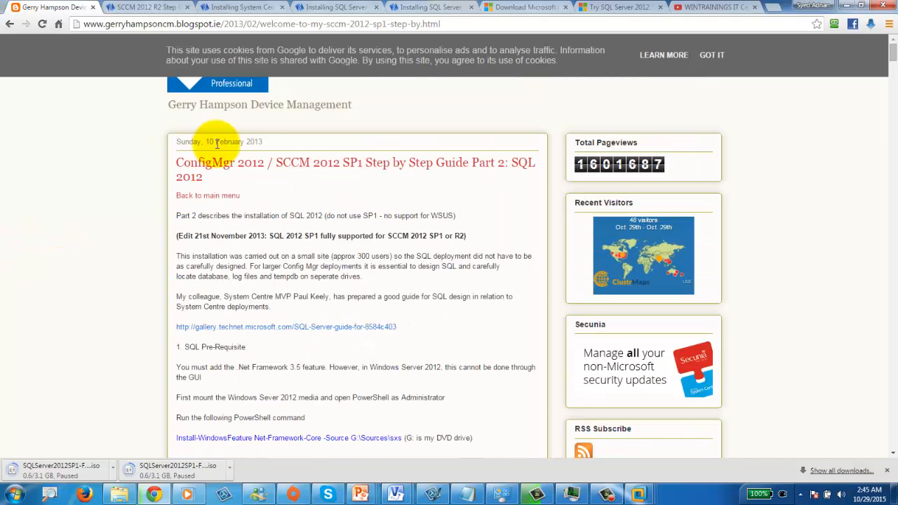
left_click(213, 195)
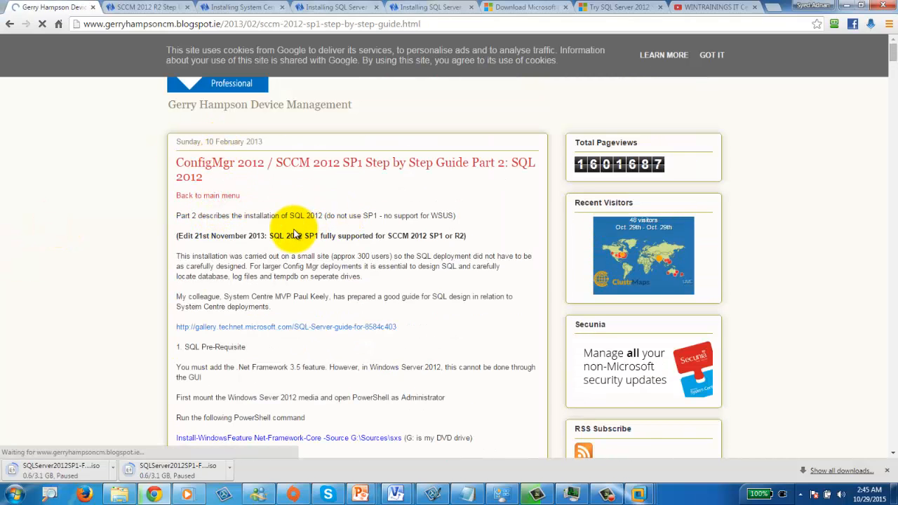
left_click(230, 302)
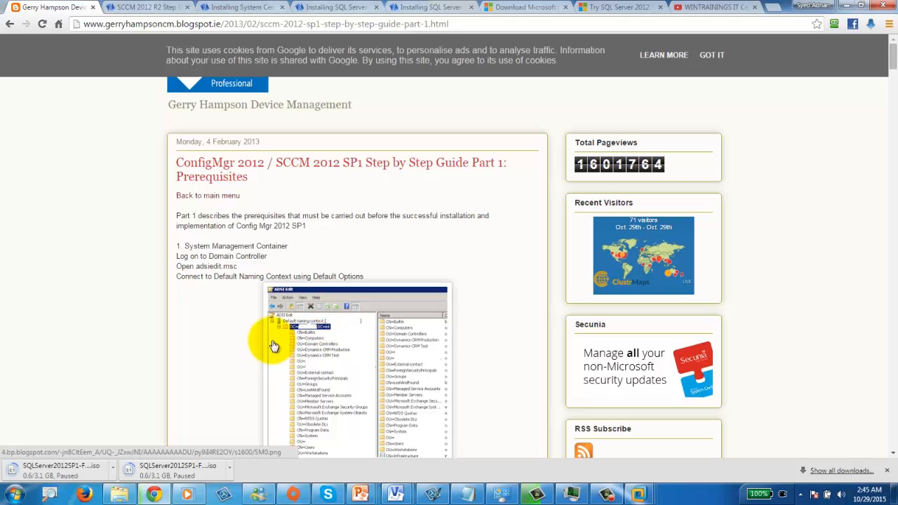
Skim the article from the System Management container section through the Delegation of Control Wizard and return to the container creation instructions.
scroll(358, 316, "down", 3)
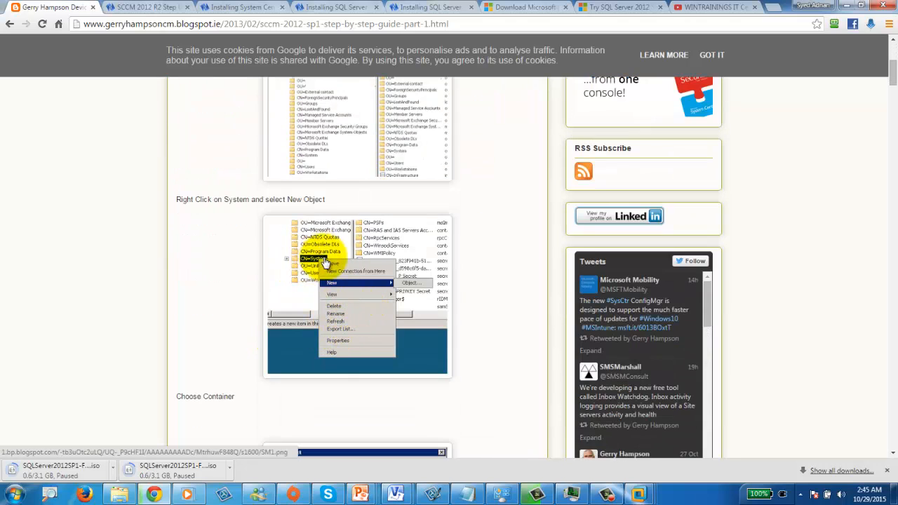
scroll(442, 298, "down", 3)
scroll(443, 299, "down", 11)
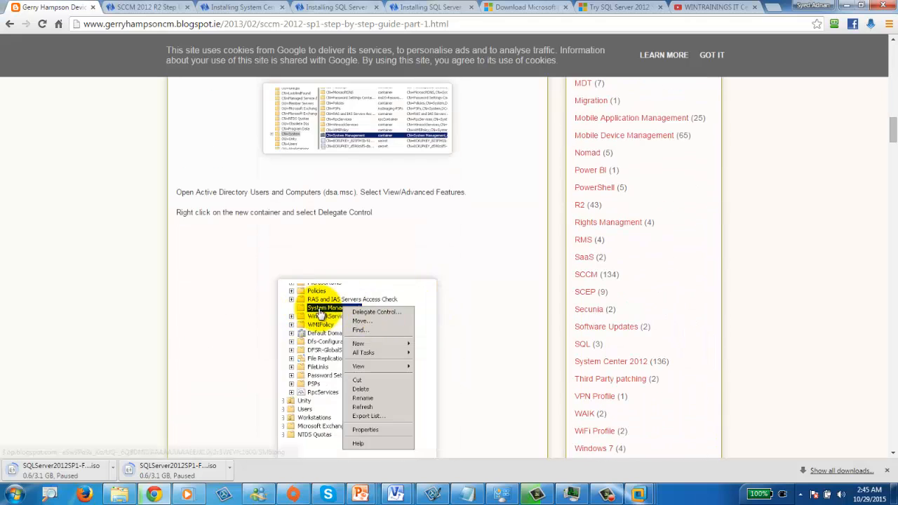
scroll(337, 315, "down", 4)
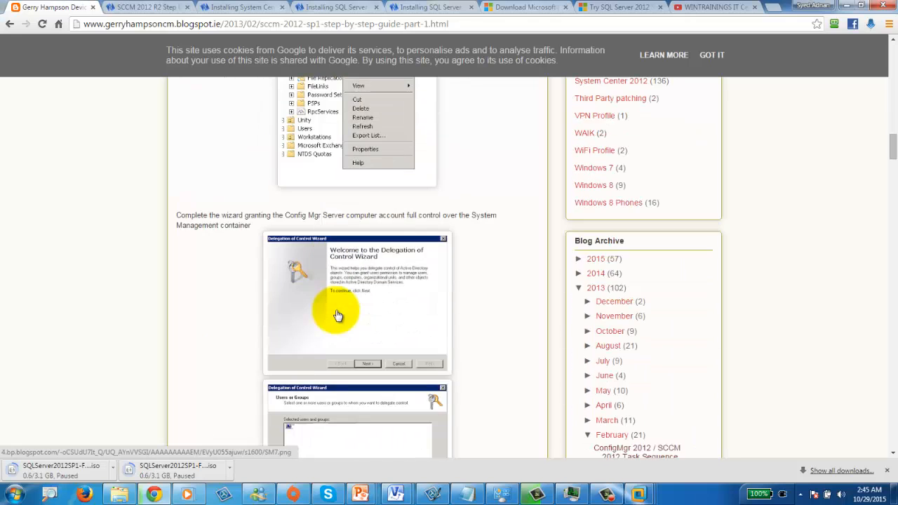
scroll(337, 315, "down", 10)
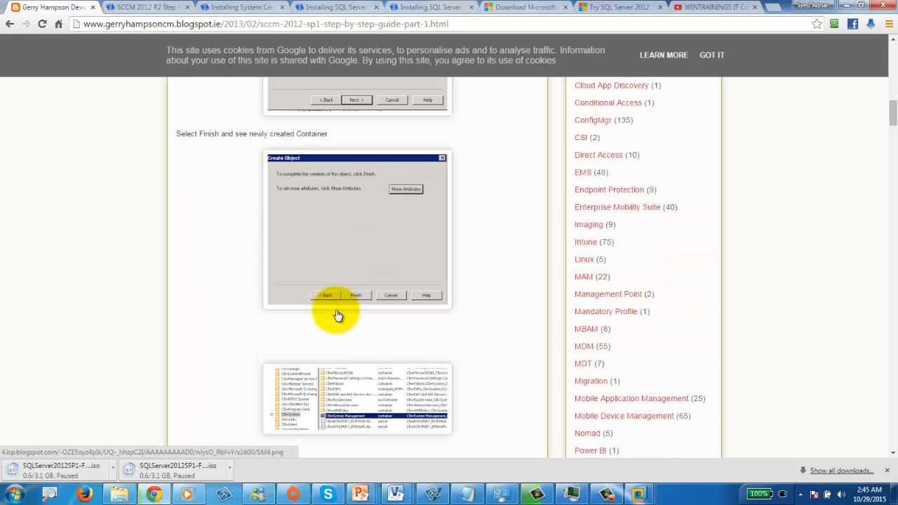
scroll(338, 315, "up", 20)
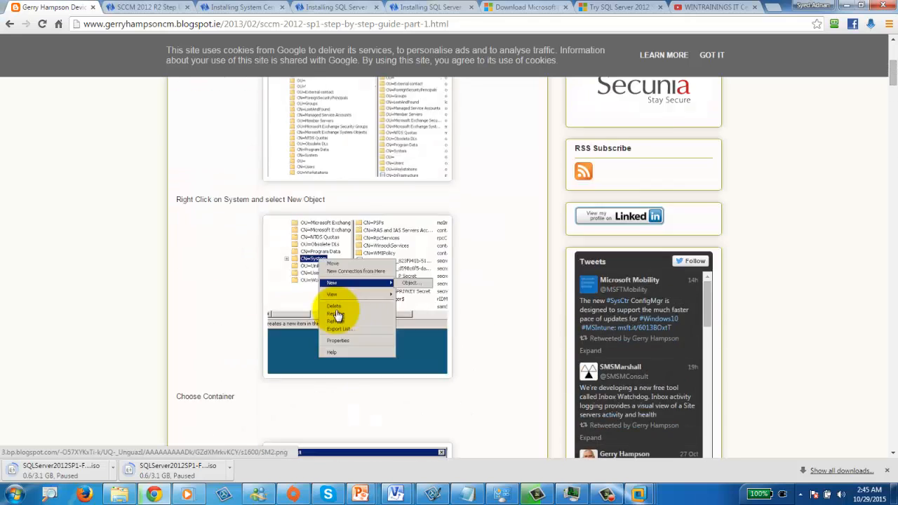
Read how to create a container under System, highlight its required name System Management, and read the instructions for delegating control.
scroll(338, 315, "down", 3)
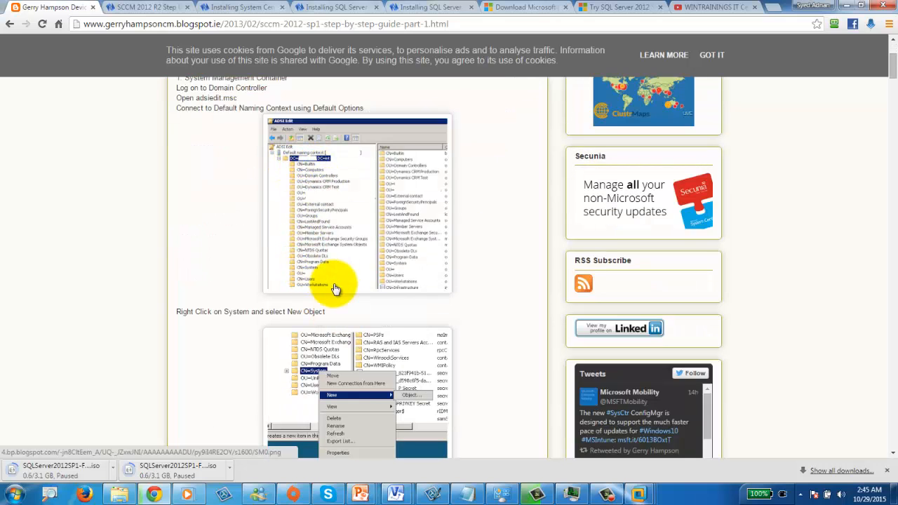
scroll(331, 284, "down", 4)
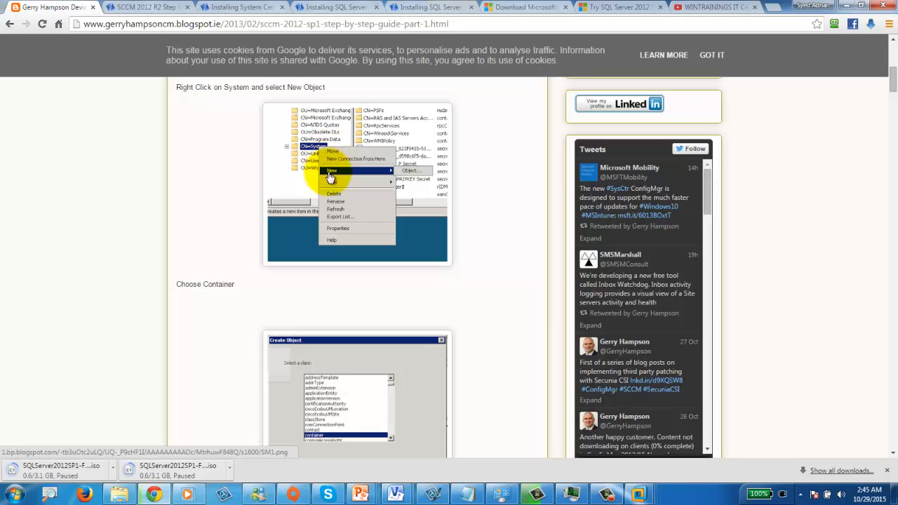
scroll(341, 204, "up", 2)
scroll(342, 206, "up", 2)
scroll(341, 206, "down", 6)
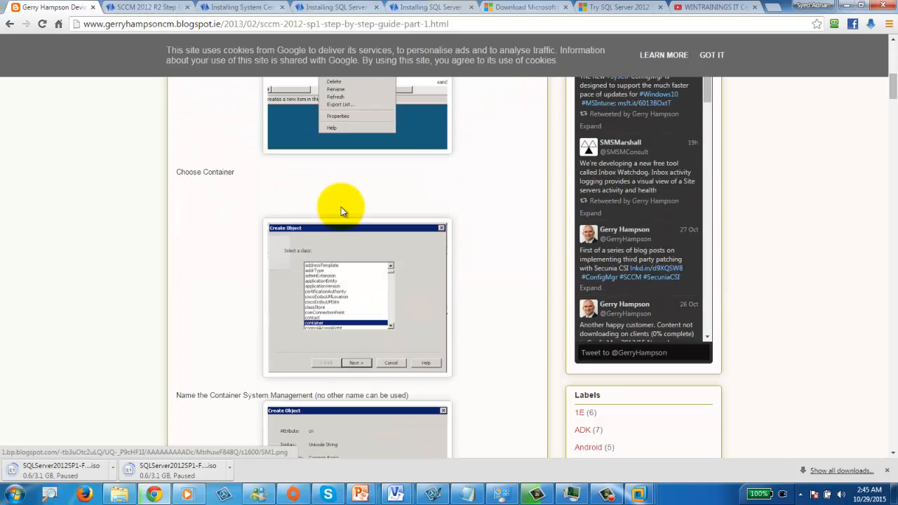
scroll(341, 207, "up", 6)
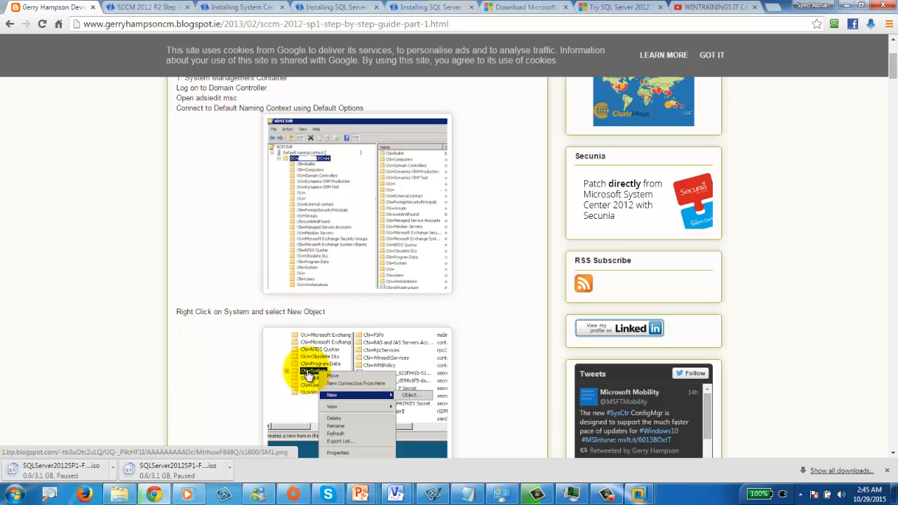
scroll(298, 277, "down", 6)
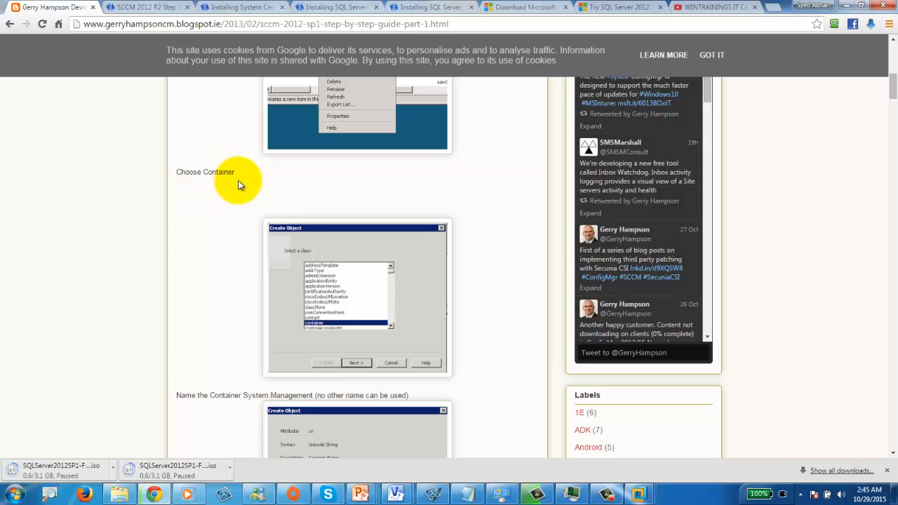
scroll(355, 237, "down", 5)
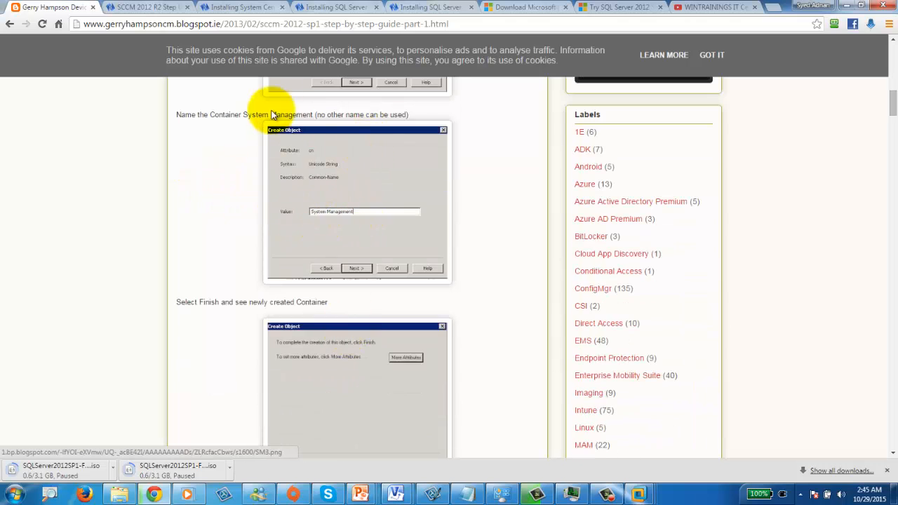
left_click_drag(242, 113, 315, 115)
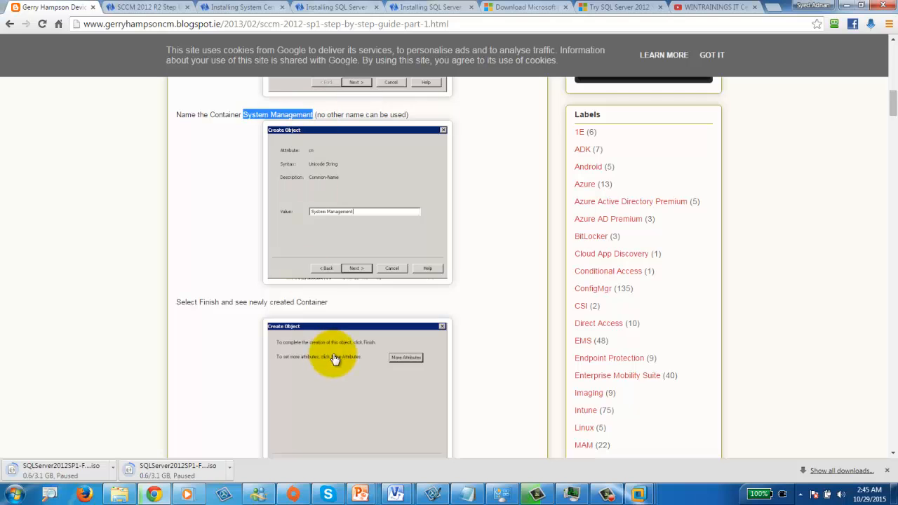
scroll(337, 357, "down", 3)
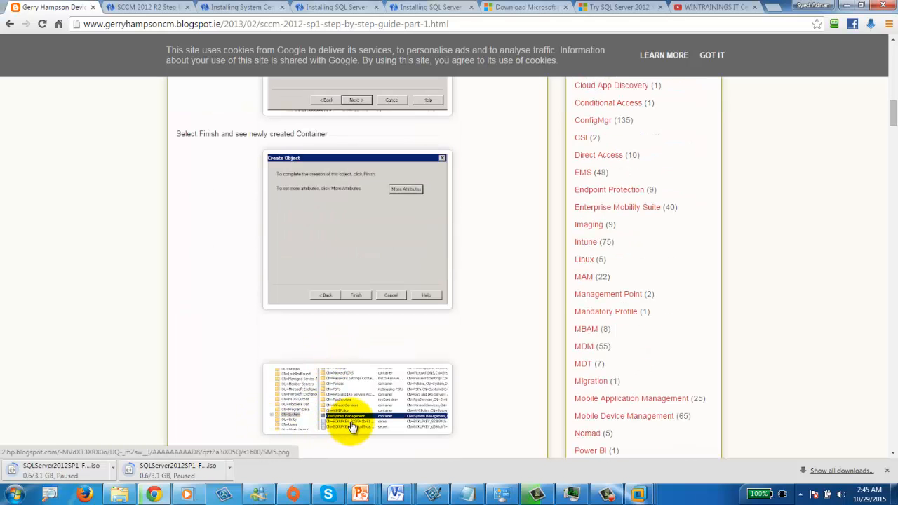
scroll(350, 428, "down", 4)
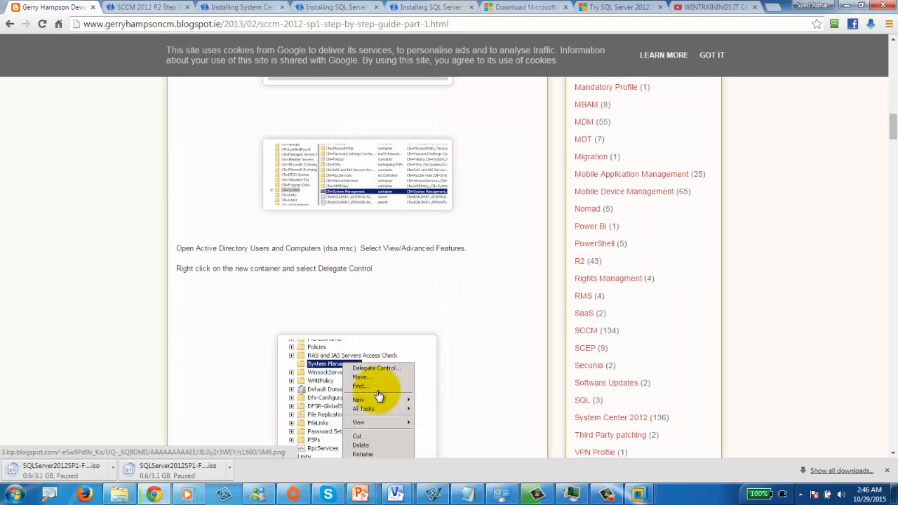
scroll(379, 397, "down", 2)
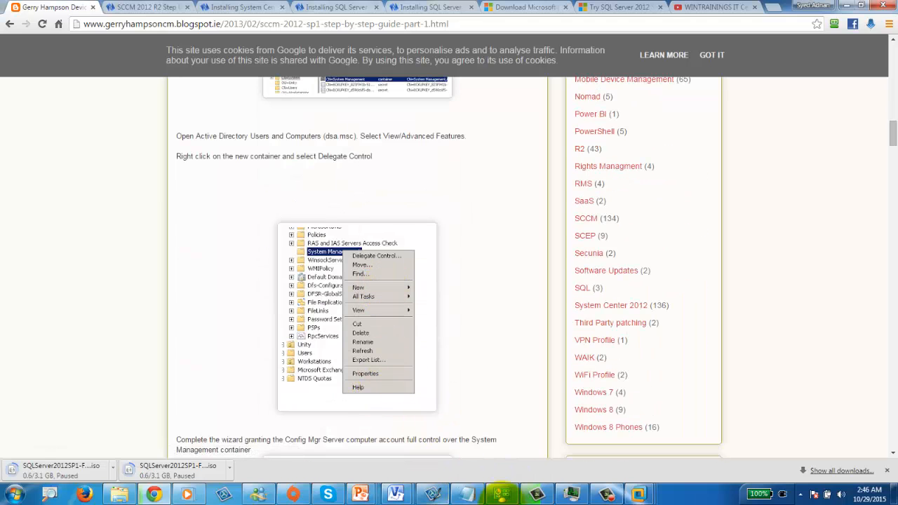
Switch back to VMware Workstation, check the Service Pack 2 progress on CANIPSSCCM01, and return to ADSI Edit on CANIPSSCDC01.
mouse_move(637, 491)
left_click(595, 426)
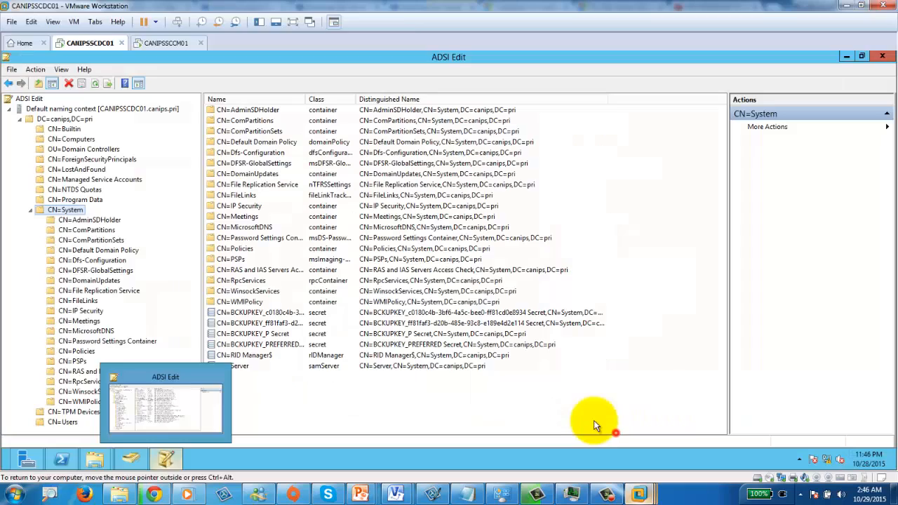
left_click(165, 43)
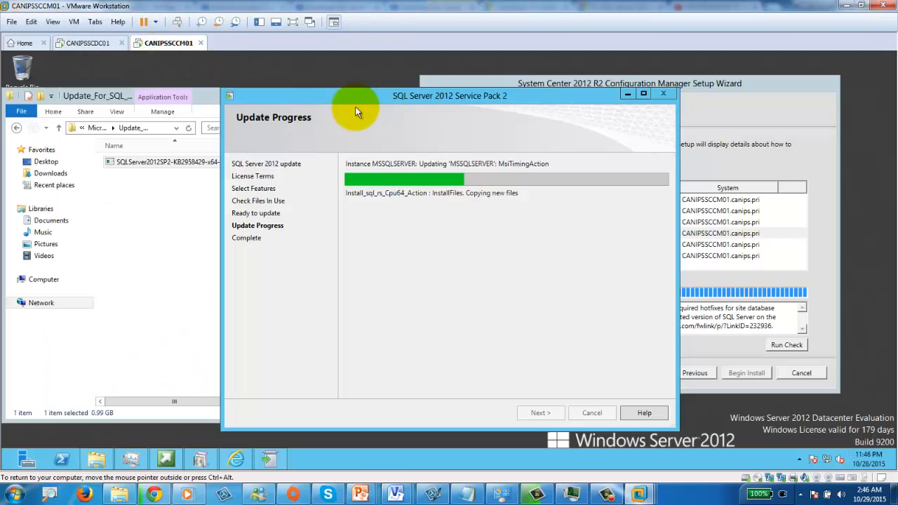
left_click(87, 43)
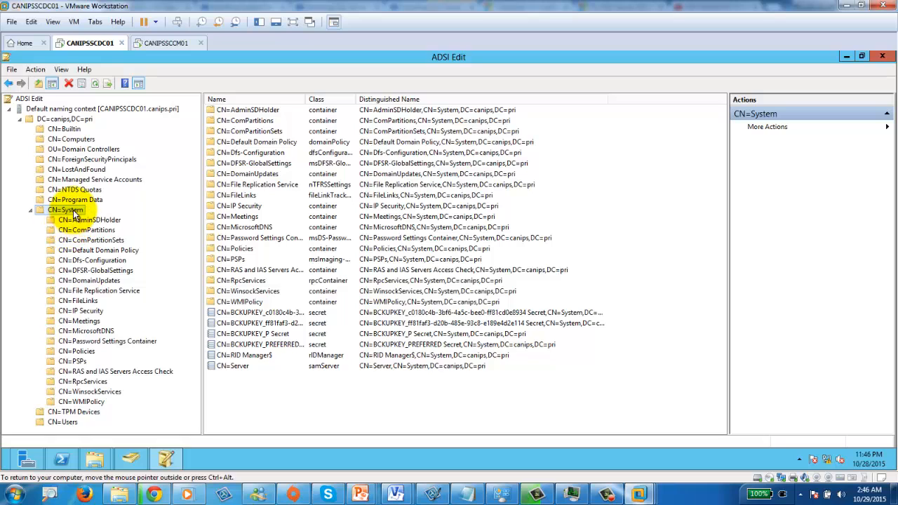
Close ADSI Edit and reopen it from Administrative Tools on CANIPSSCDC01.
left_click(877, 60)
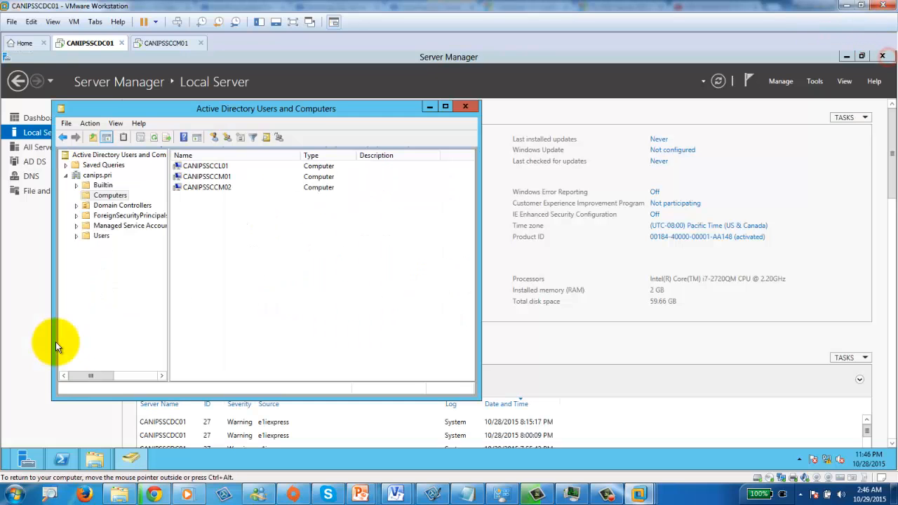
left_click(9, 464)
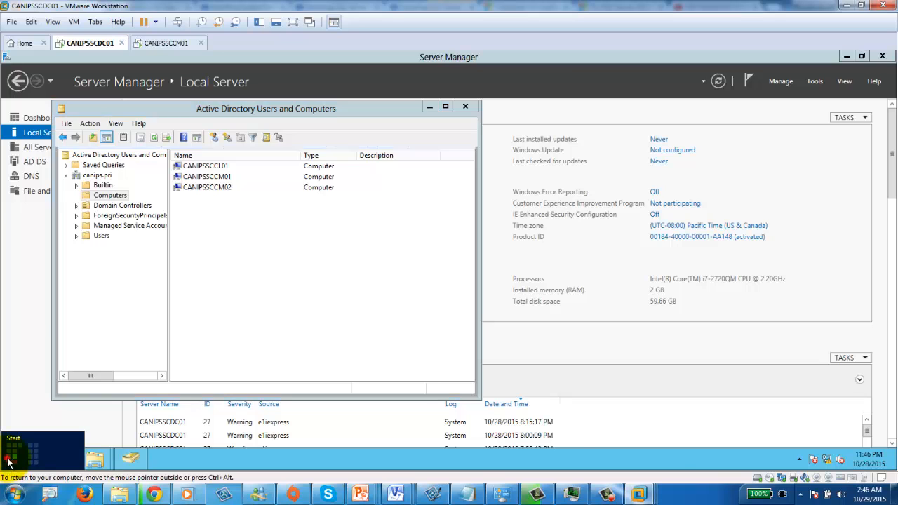
left_click(249, 199)
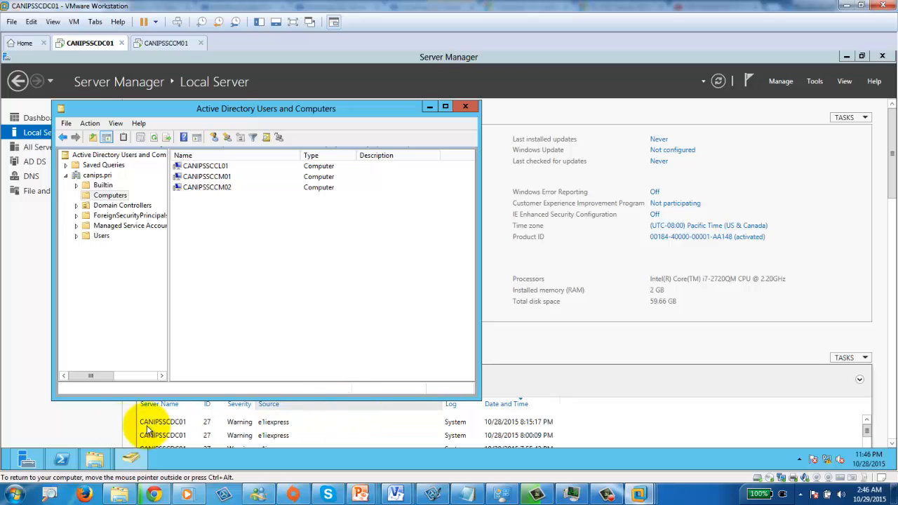
left_click(563, 97)
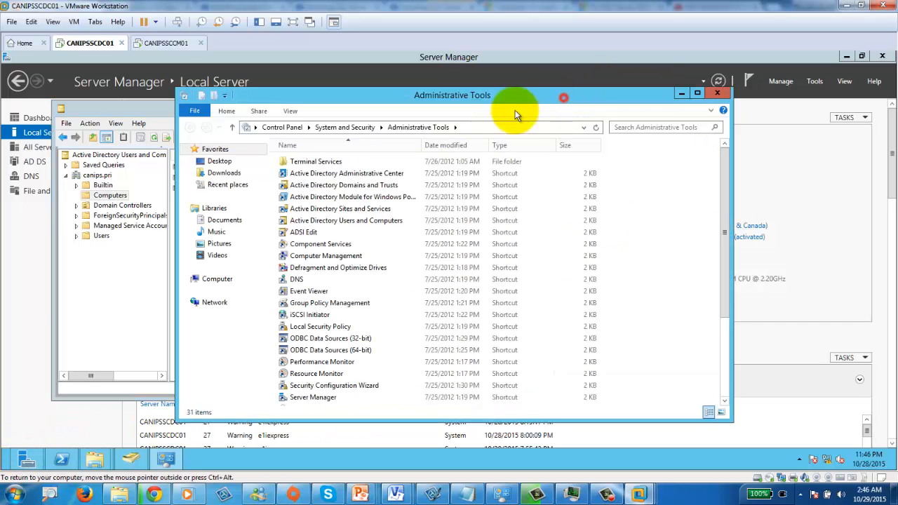
left_click(296, 233)
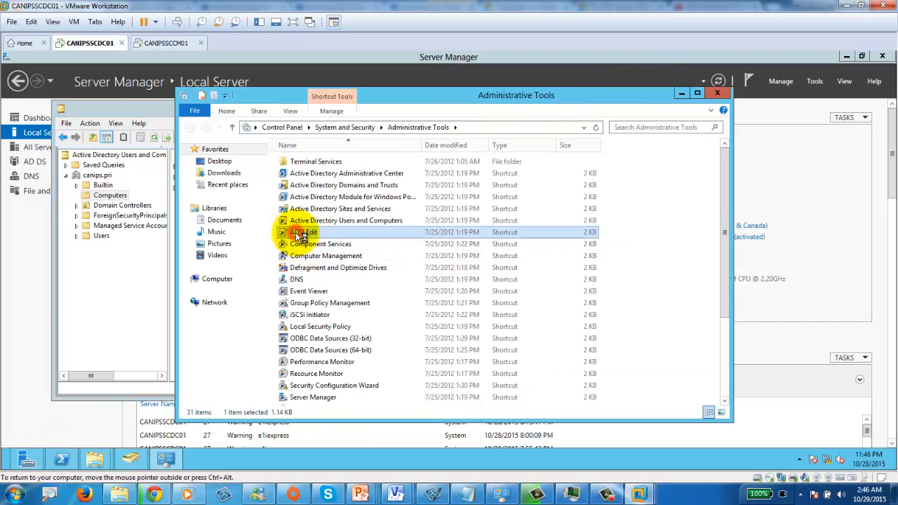
double_click(296, 232)
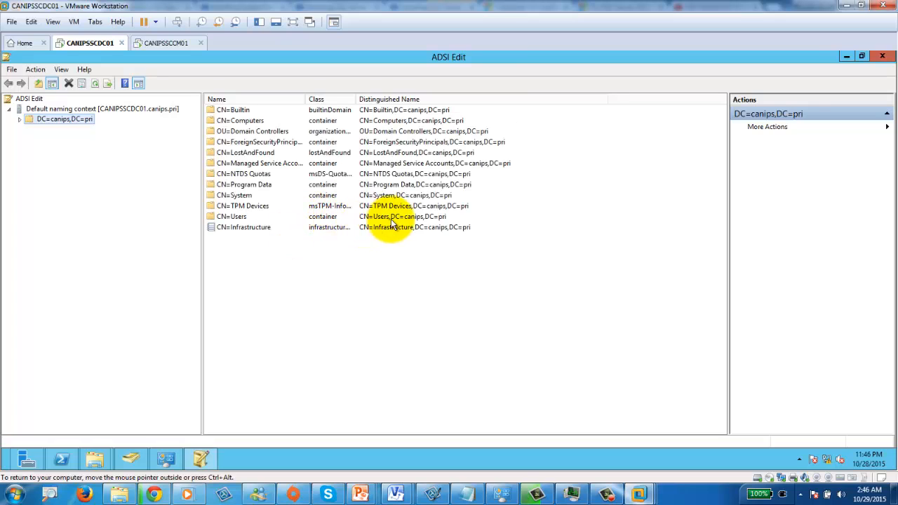
right_click(235, 200)
mouse_move(330, 231)
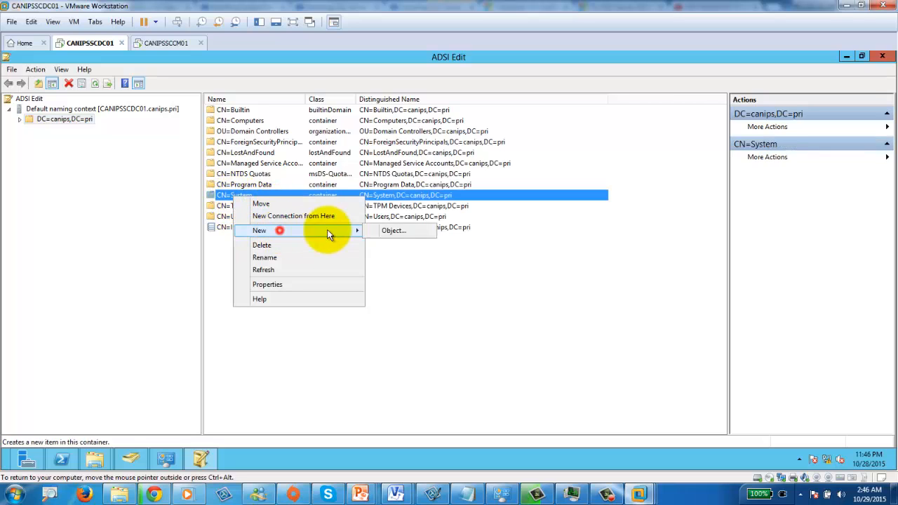
left_click(411, 230)
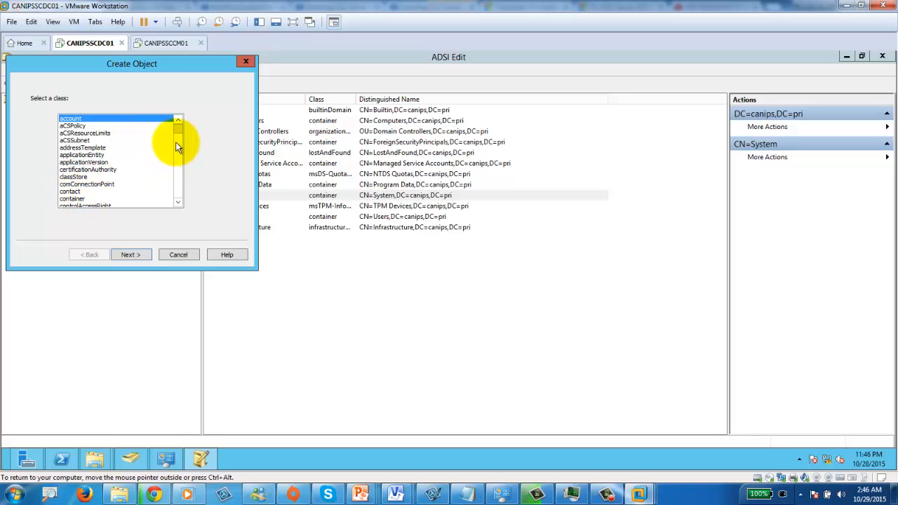
left_click(179, 254)
Expand DC=canips,DC=pri and create a new object of class container named System Management under CN=System.
left_click(20, 120)
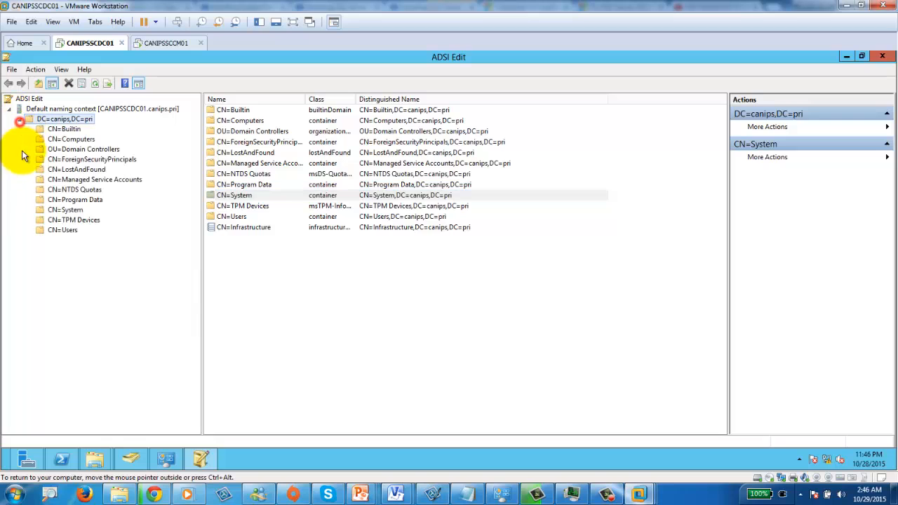
left_click(60, 210)
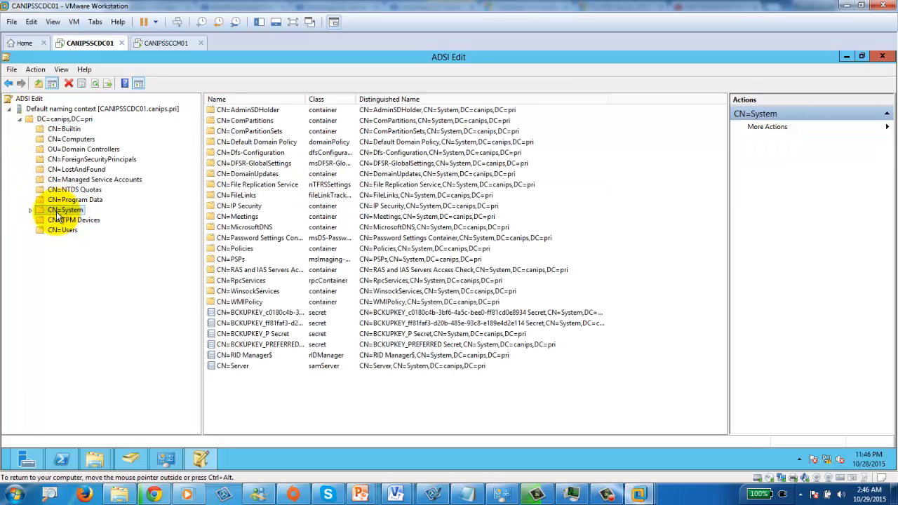
left_click(31, 211)
right_click(64, 214)
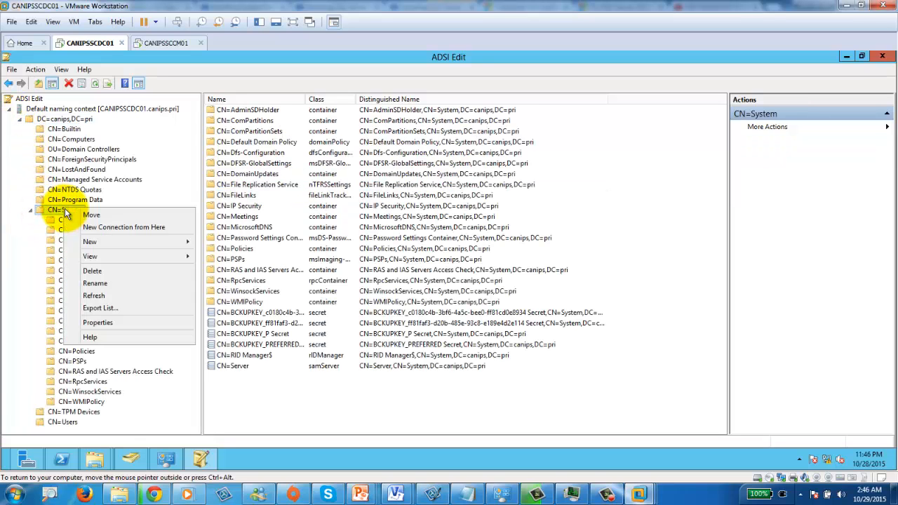
mouse_move(159, 240)
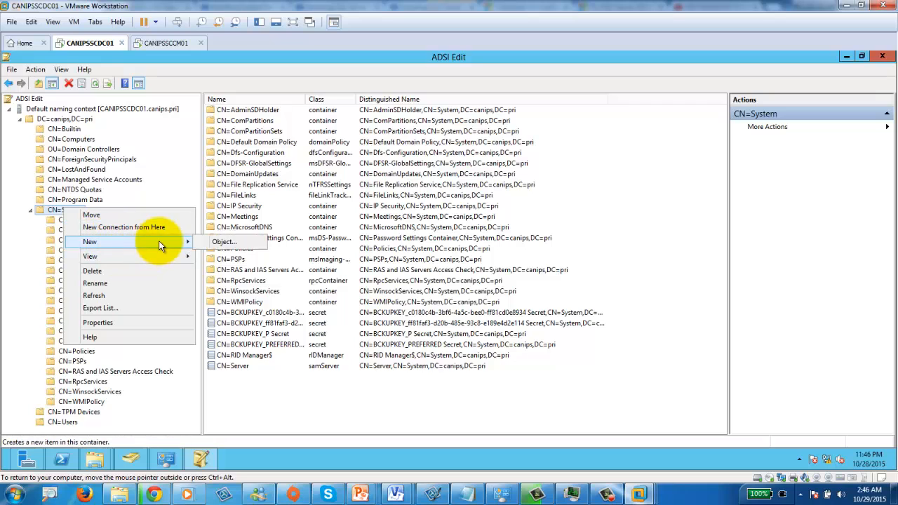
left_click(241, 241)
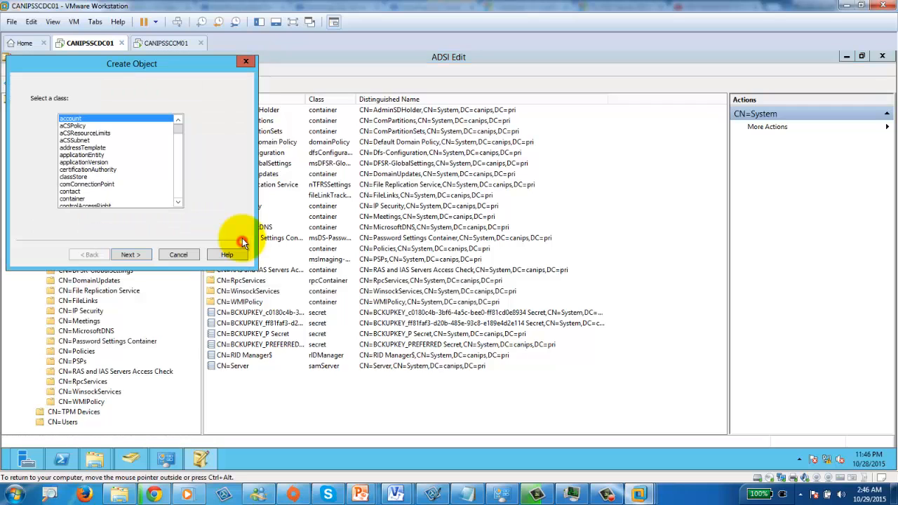
left_click(72, 199)
left_click(129, 255)
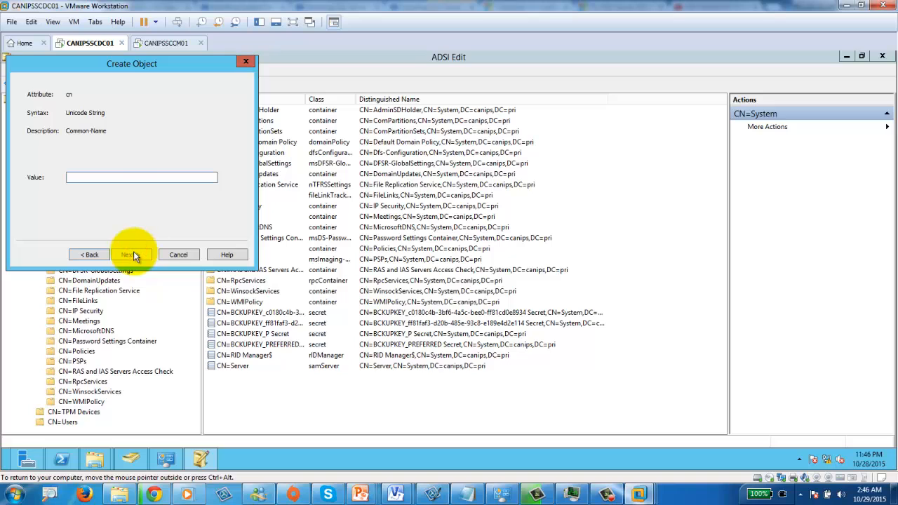
type("System Management")
left_click(132, 254)
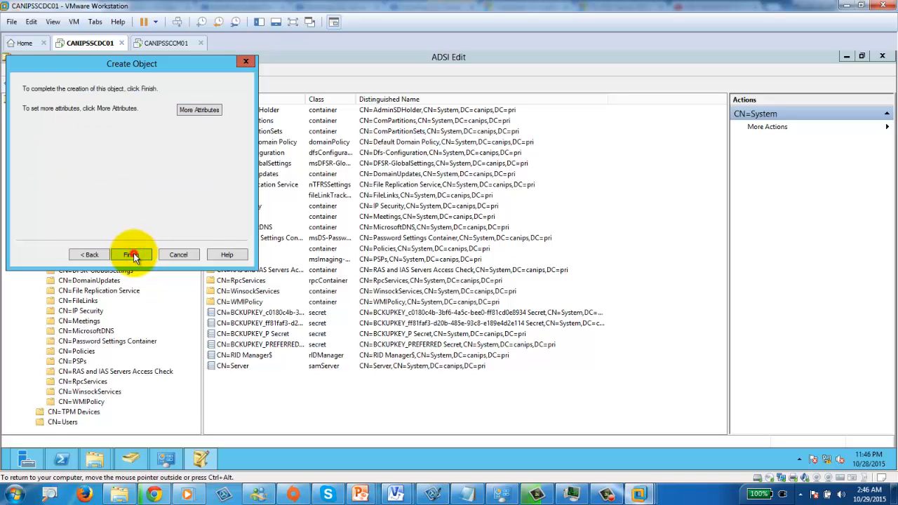
left_click(132, 255)
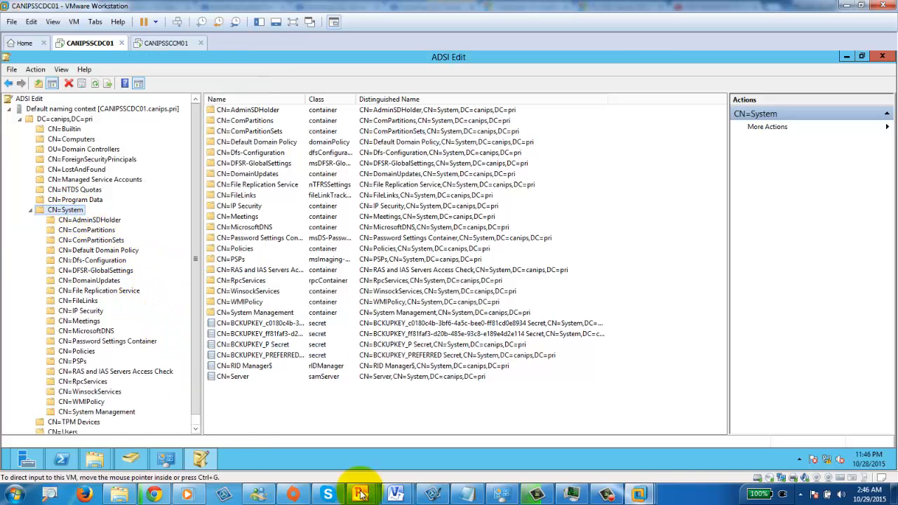
Switch to Chrome and read the guide's Delegation of Control Wizard pages through Schema Update, then return to the wizard's first pages.
left_click(153, 494)
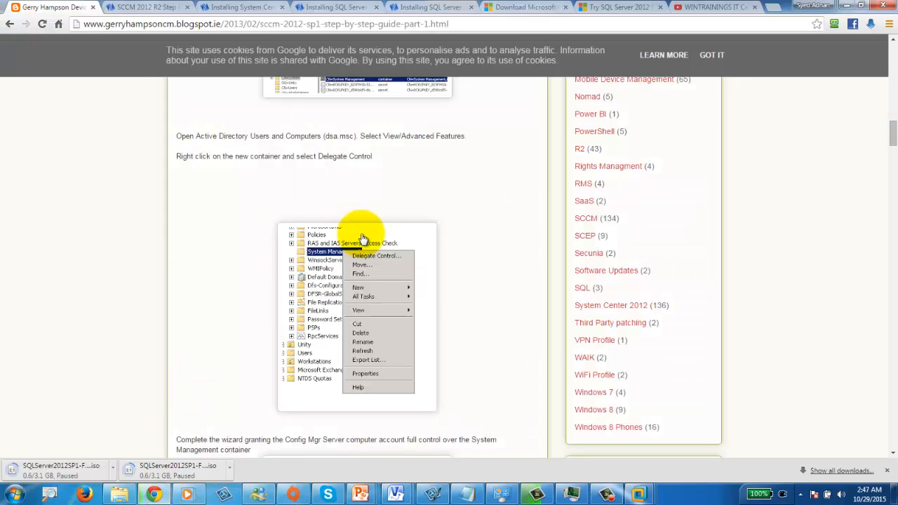
scroll(230, 274, "down", 3)
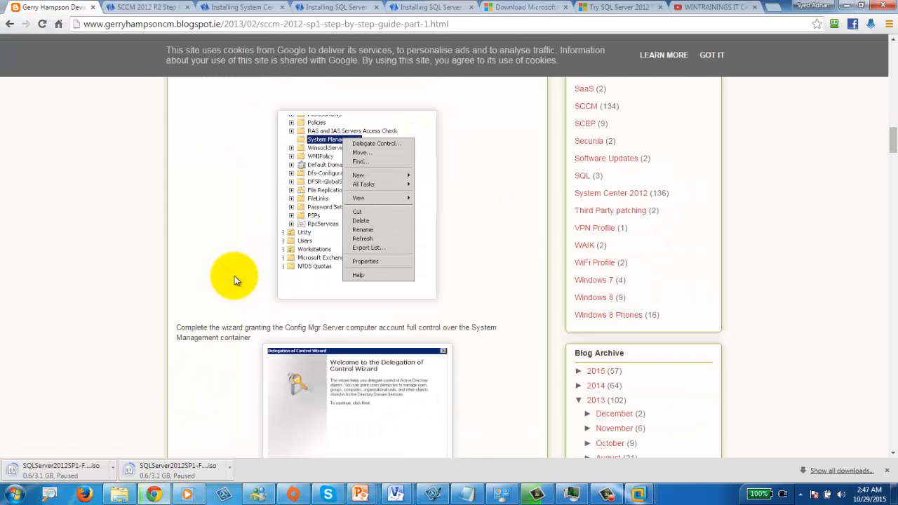
scroll(367, 292, "down", 3)
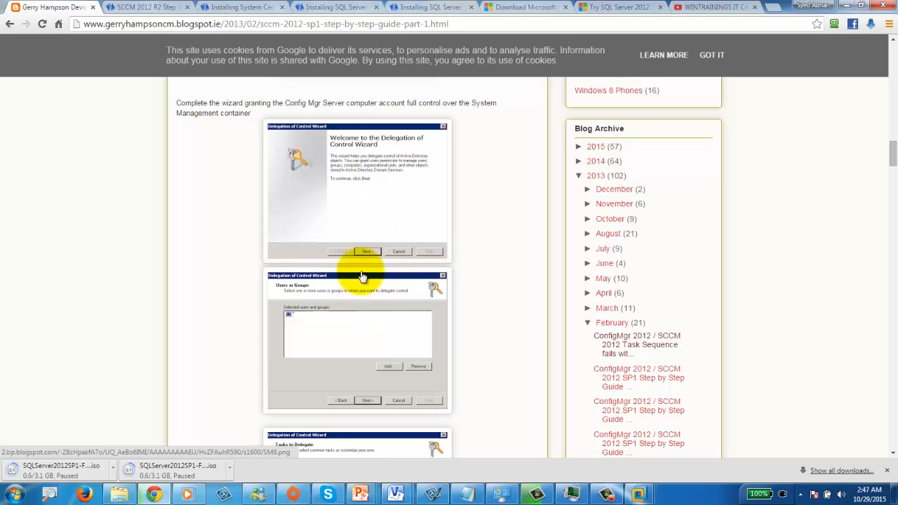
scroll(311, 339, "down", 3)
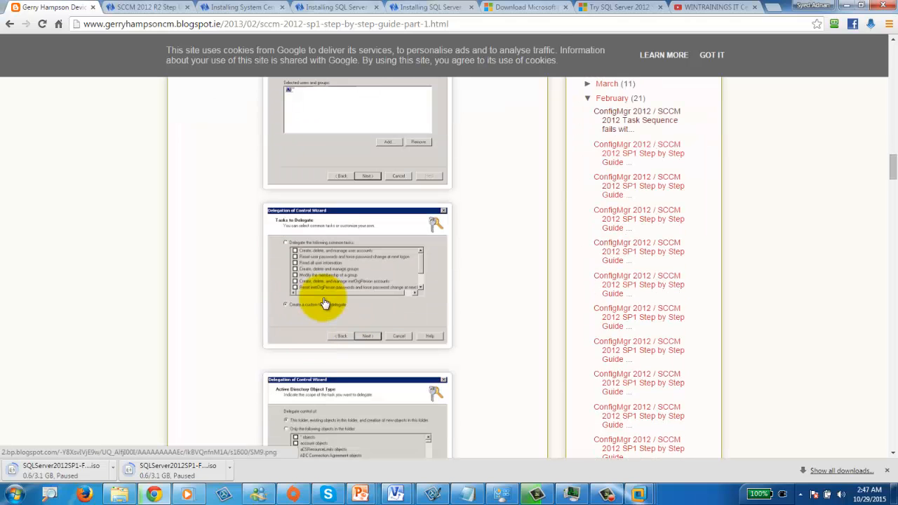
scroll(345, 314, "down", 3)
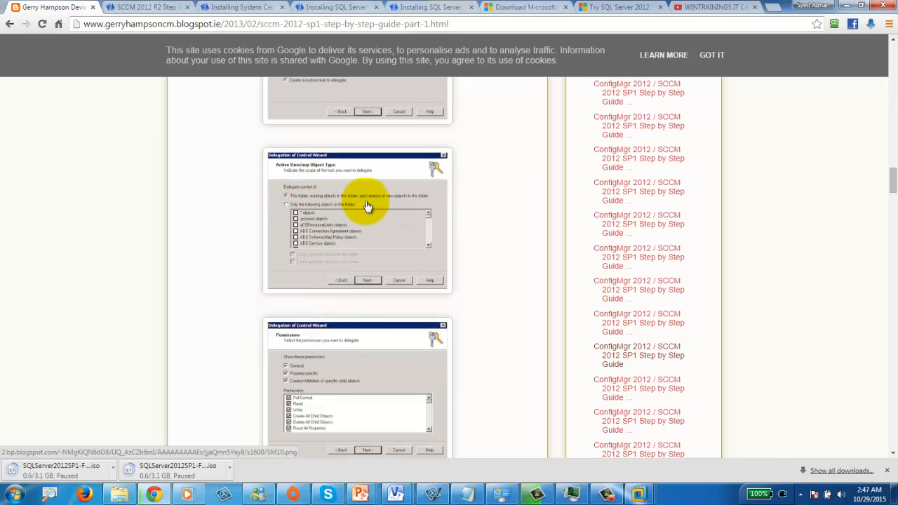
scroll(367, 206, "down", 3)
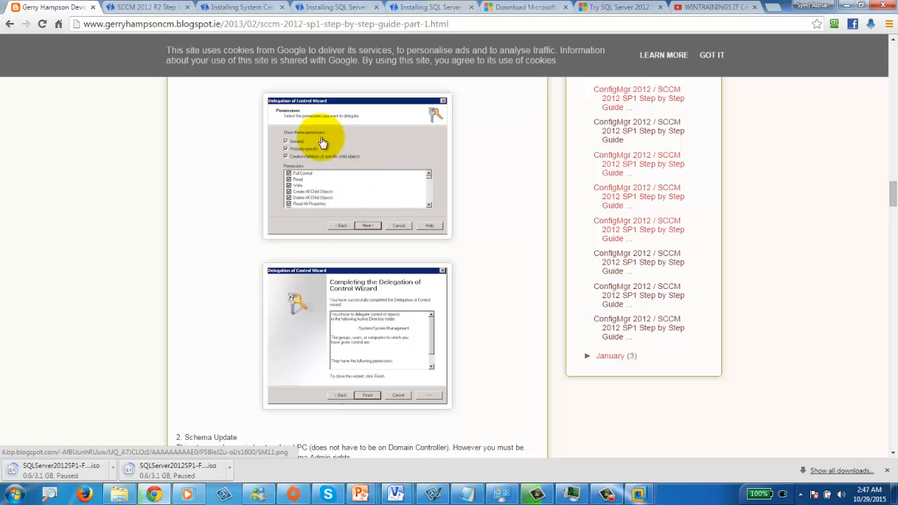
scroll(306, 243, "down", 3)
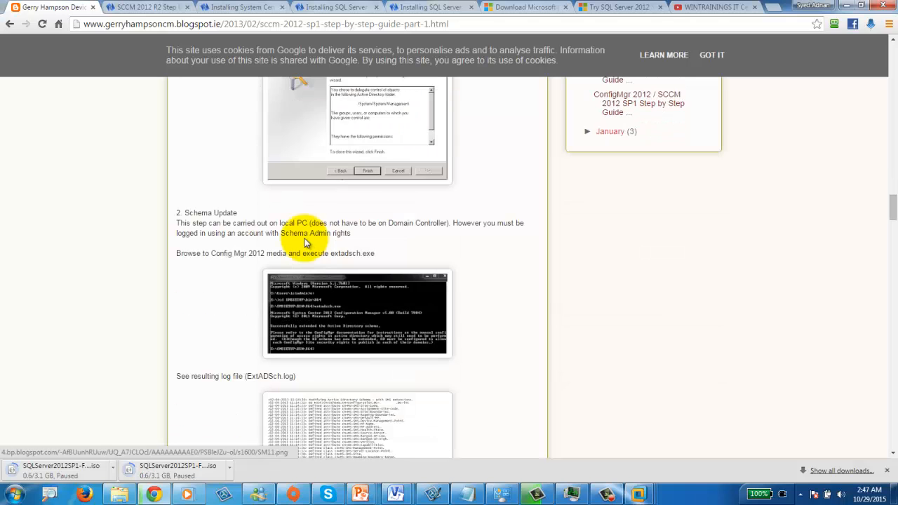
scroll(306, 244, "up", 9)
scroll(306, 243, "up", 2)
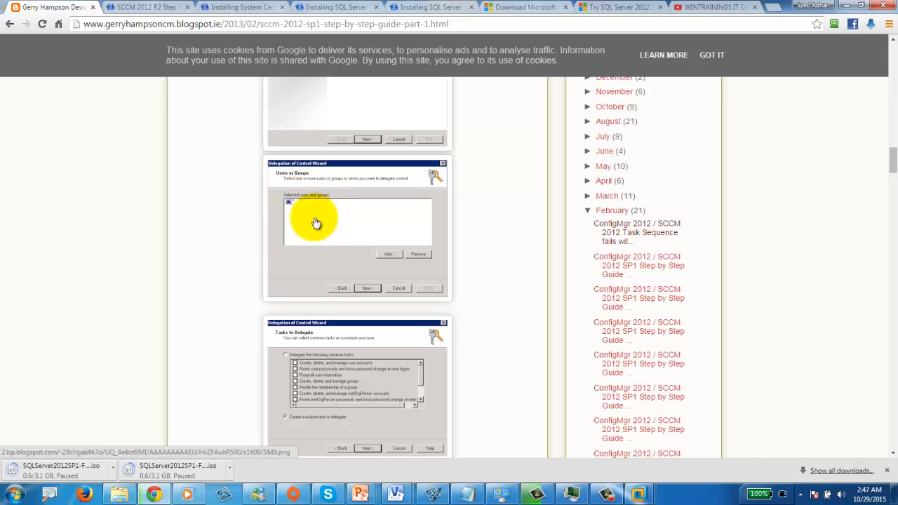
scroll(316, 224, "up", 3)
scroll(316, 223, "down", 1)
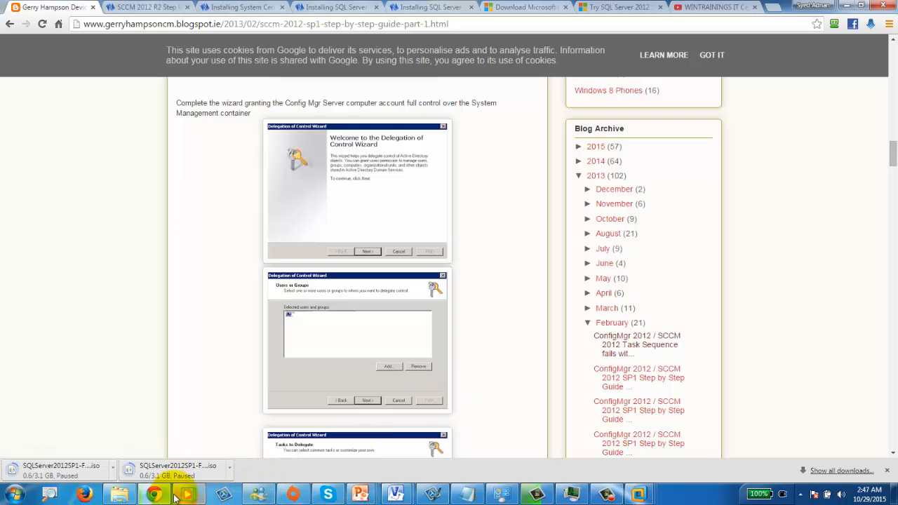
Switch back to CANIPSSCDC01 in VMware Workstation and check which actions ADSI Edit offers for CN=System.
left_click(640, 495)
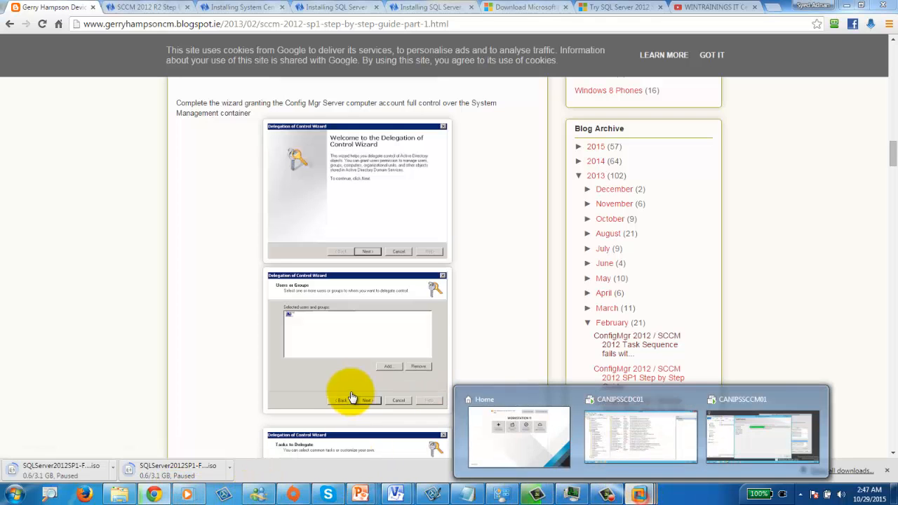
left_click(597, 423)
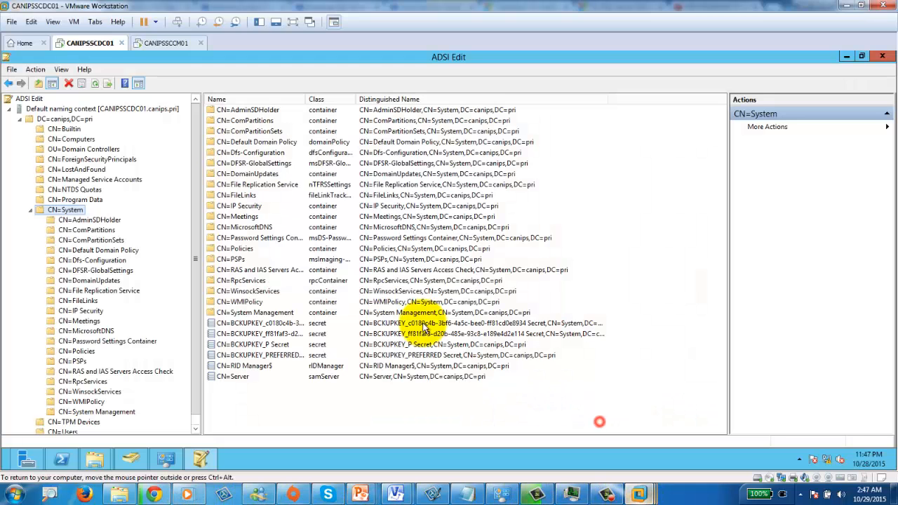
right_click(67, 216)
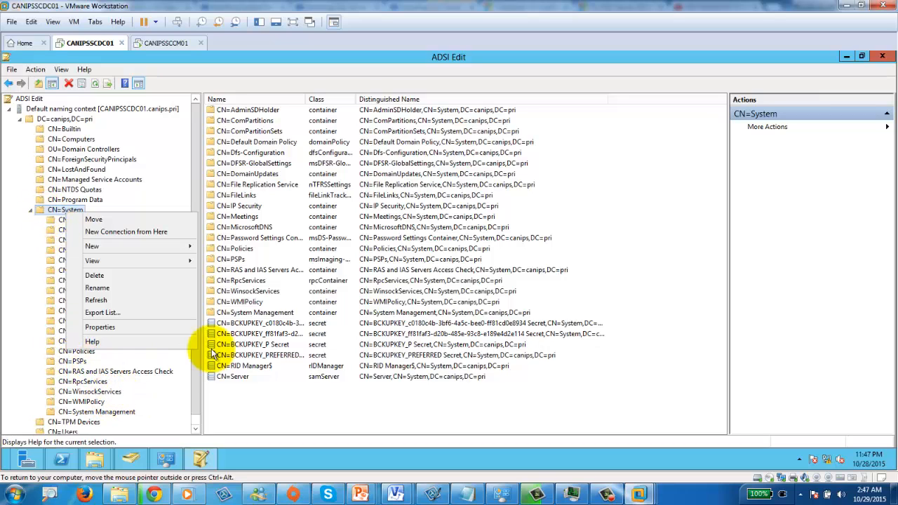
left_click(281, 402)
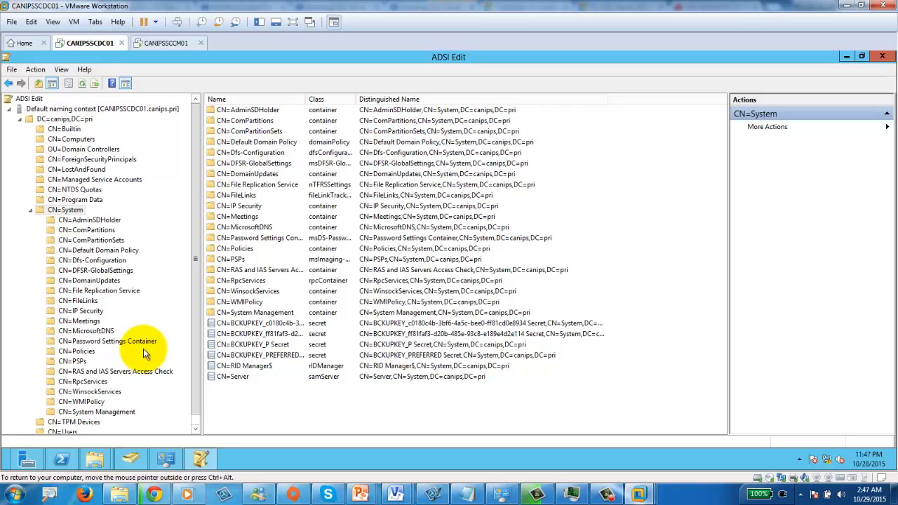
Bring up Active Directory Users and Computers, enlarge its window, and turn on Advanced Features.
left_click(132, 458)
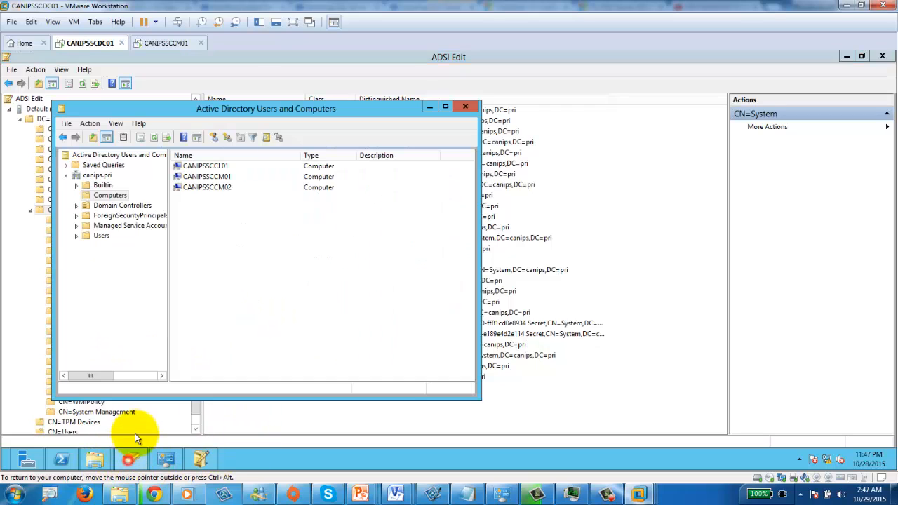
double_click(285, 104)
left_click(117, 74)
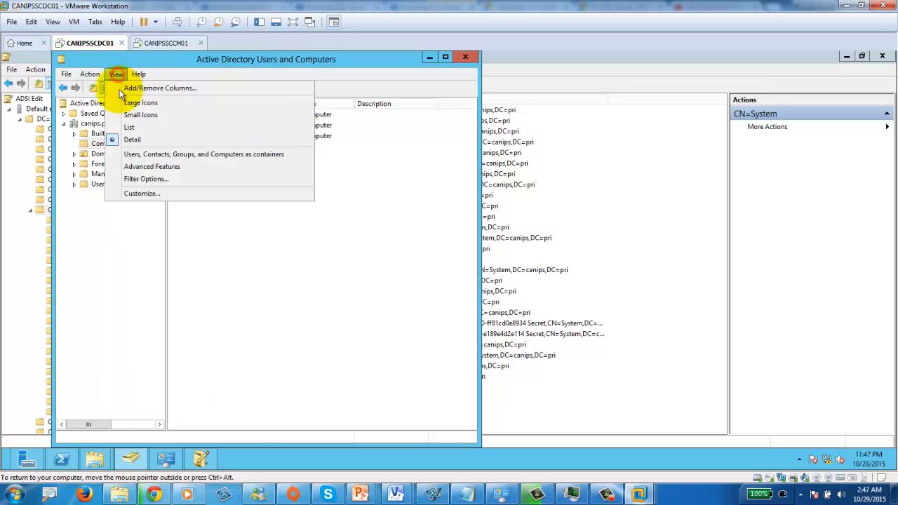
left_click(168, 167)
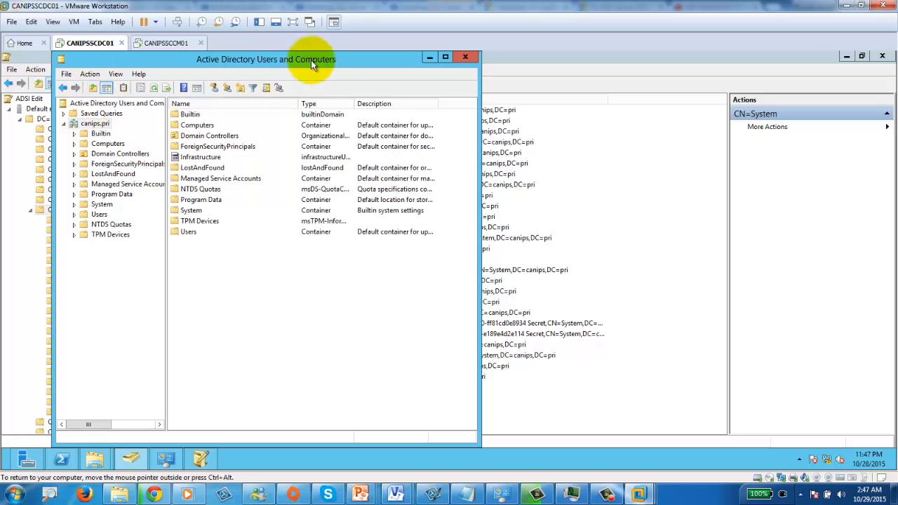
Expand the System container under canips.pri and display its contents.
left_click(75, 183)
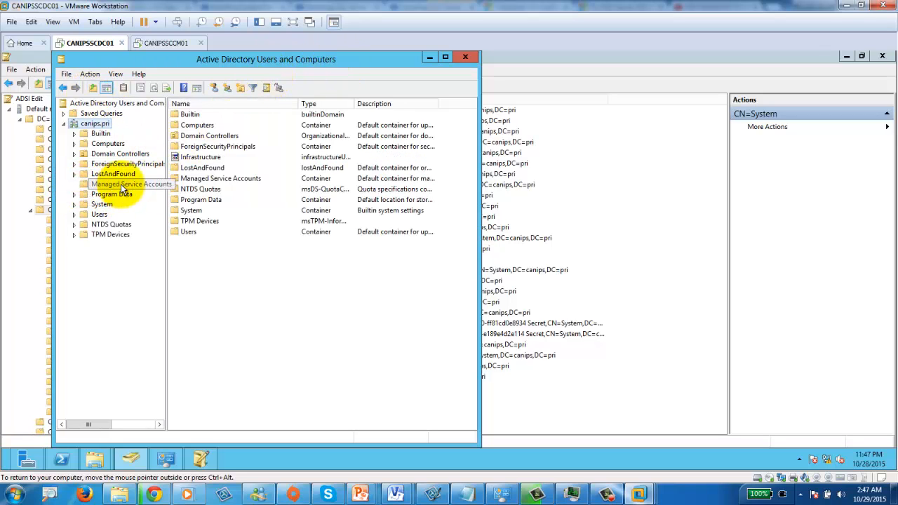
left_click(75, 204)
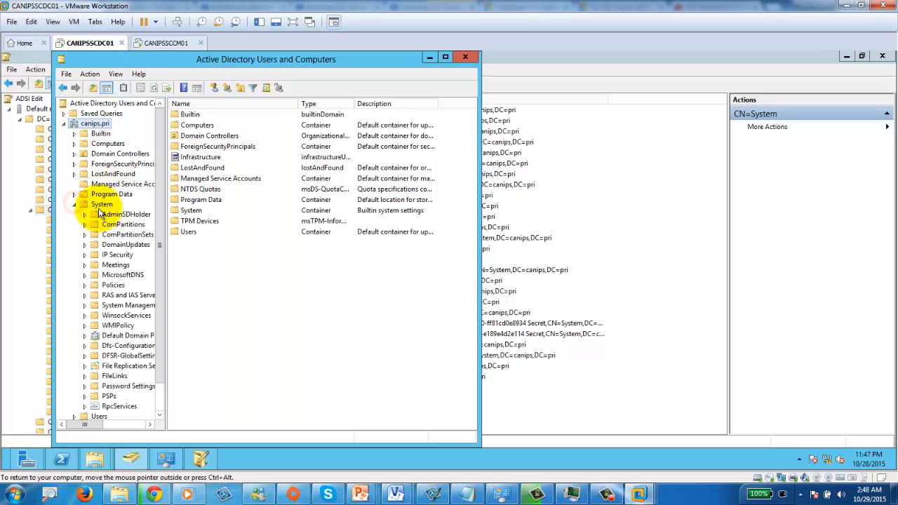
left_click(101, 204)
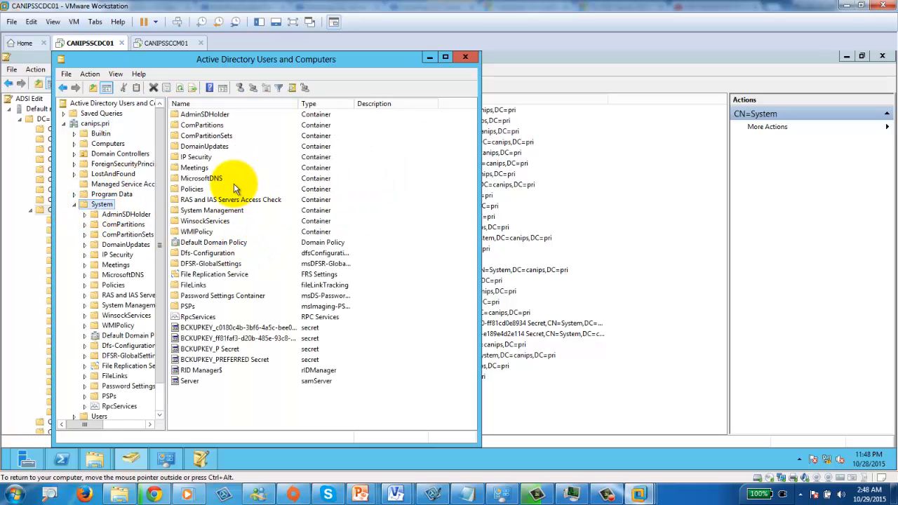
Start delegating control of the System Management container, entering canips as the object name and including Computers in the object types.
right_click(208, 214)
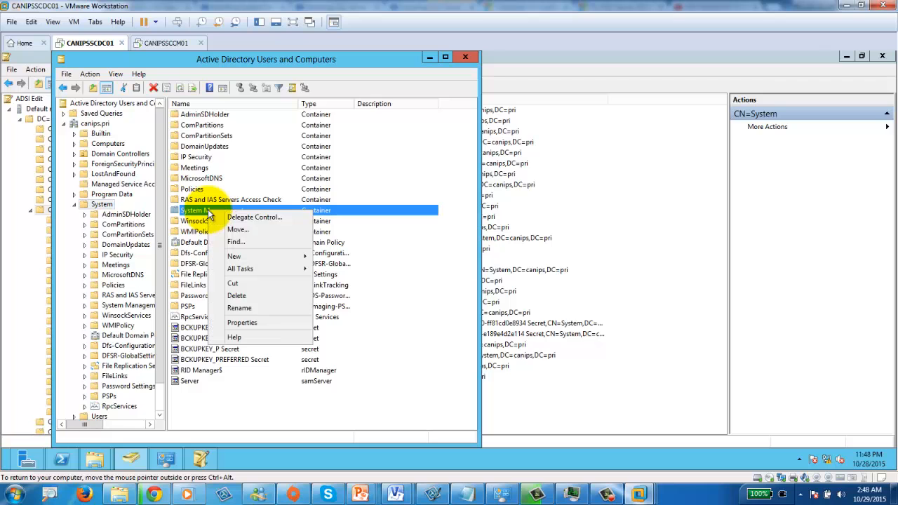
left_click(238, 216)
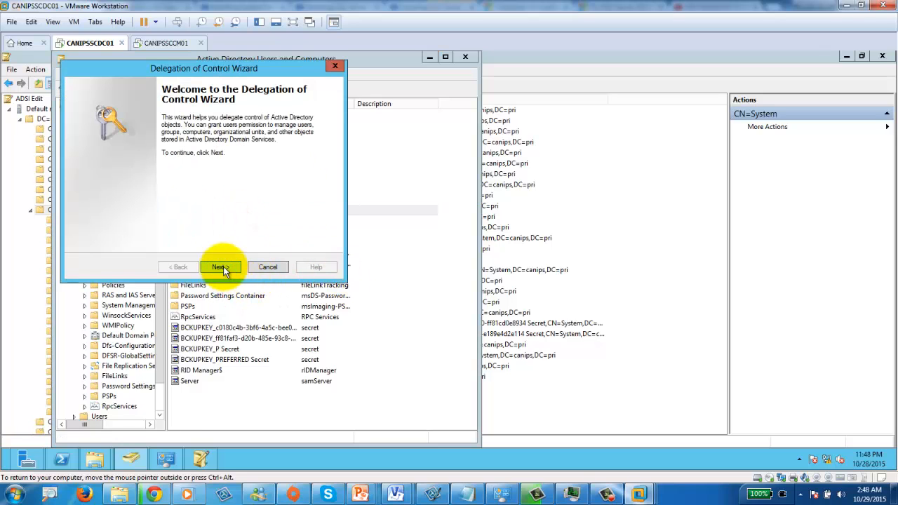
left_click(222, 268)
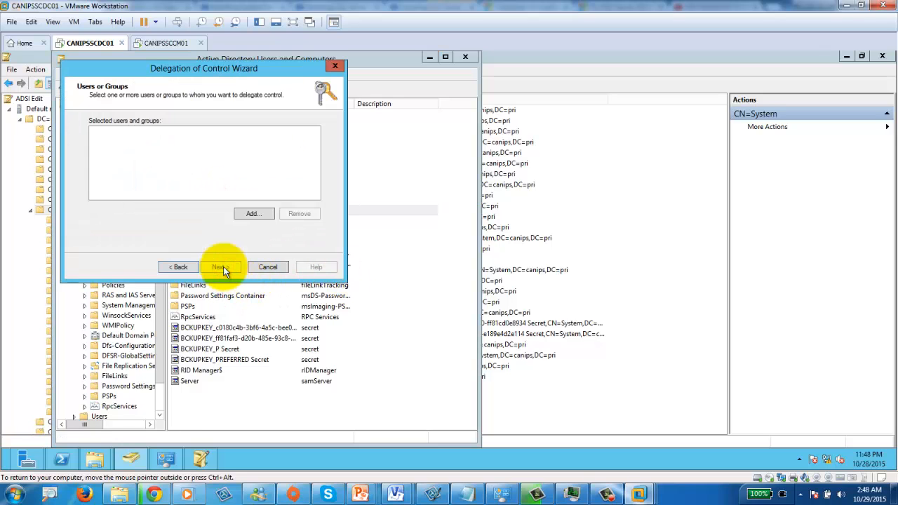
left_click(253, 214)
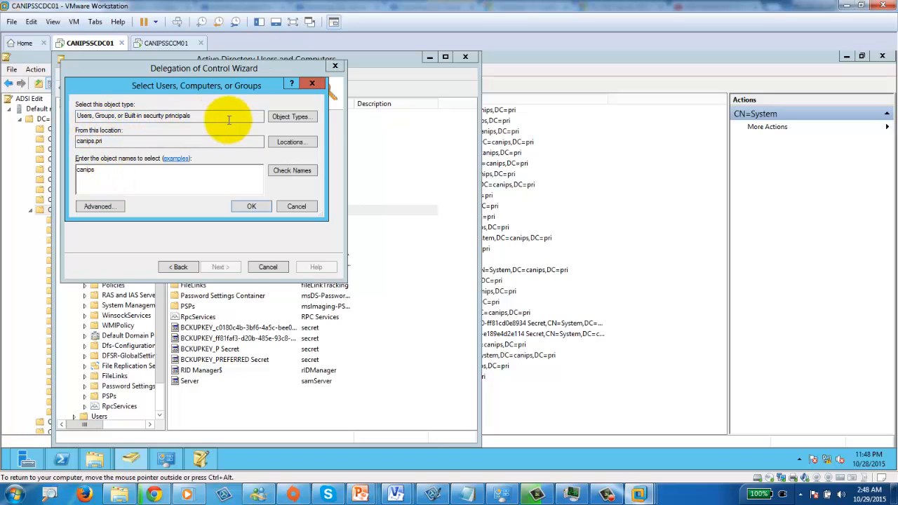
left_click(295, 118)
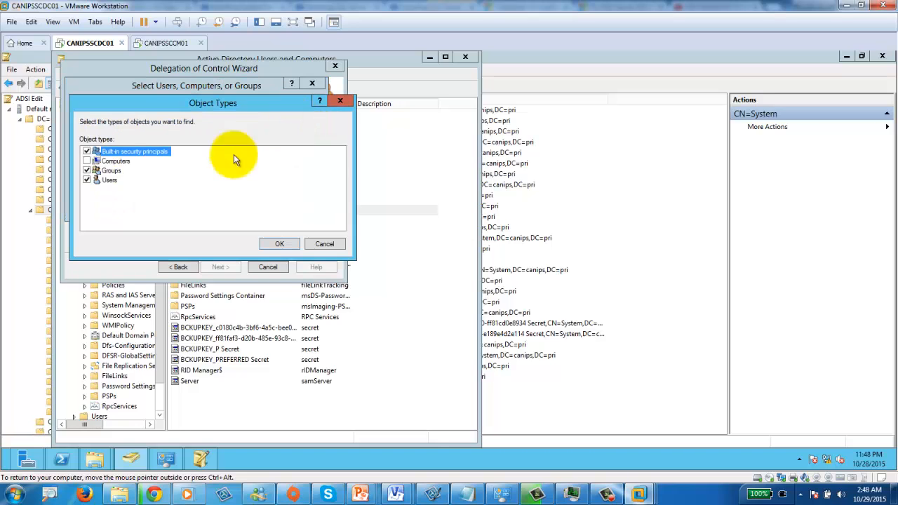
left_click(279, 244)
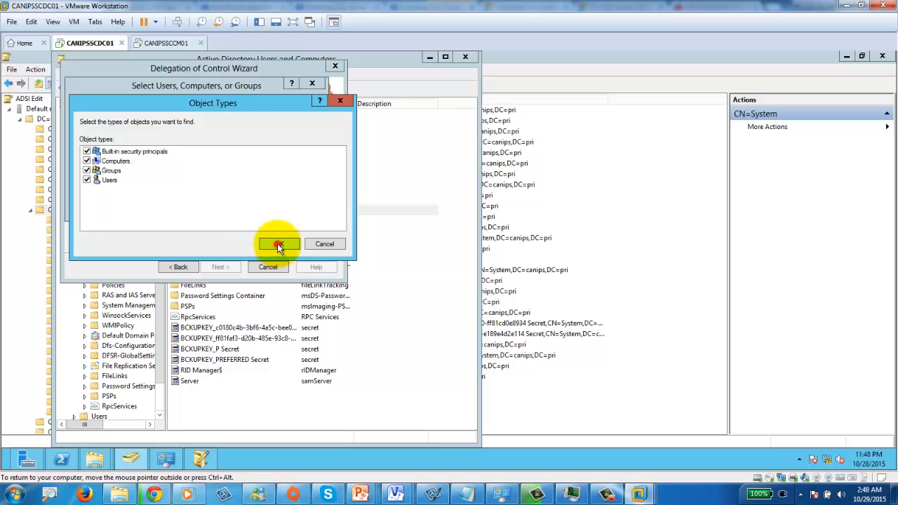
Check the name against the directory and add the computer CANIPSSCCM01 as the account receiving delegated control.
left_click(293, 171)
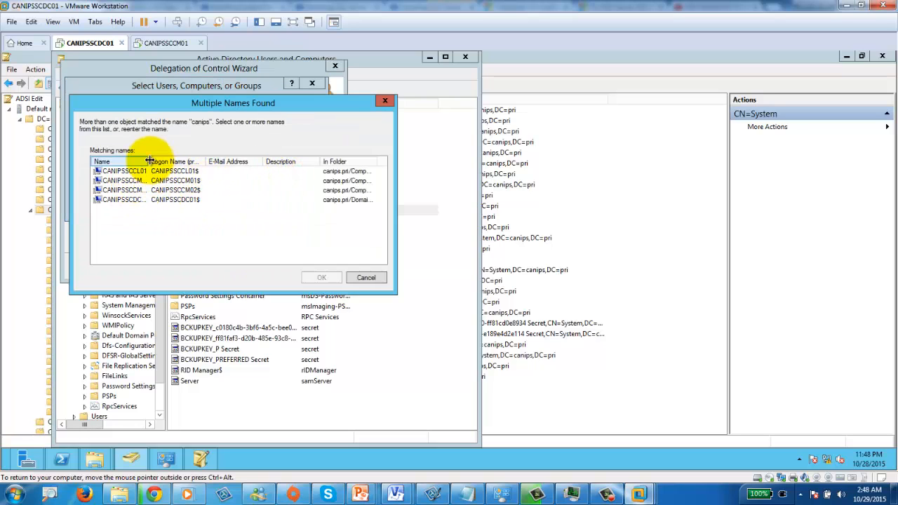
left_click_drag(149, 161, 233, 161)
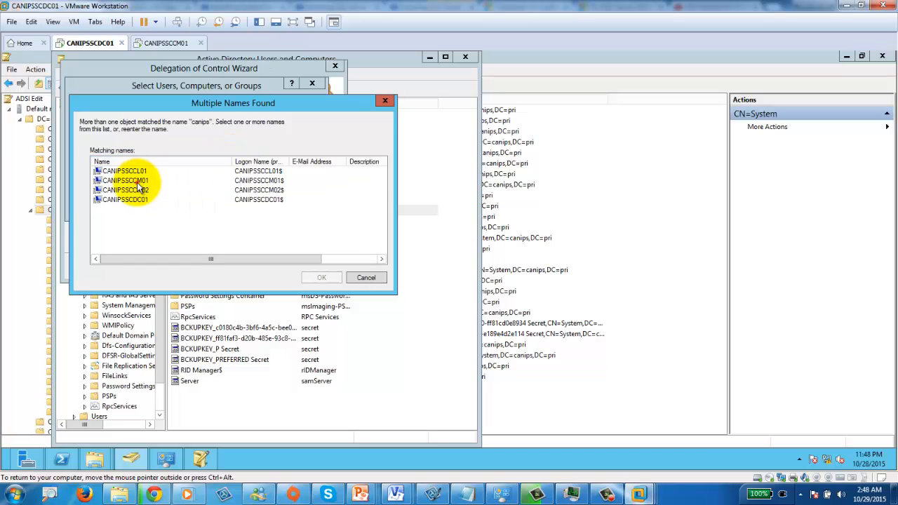
left_click(139, 181)
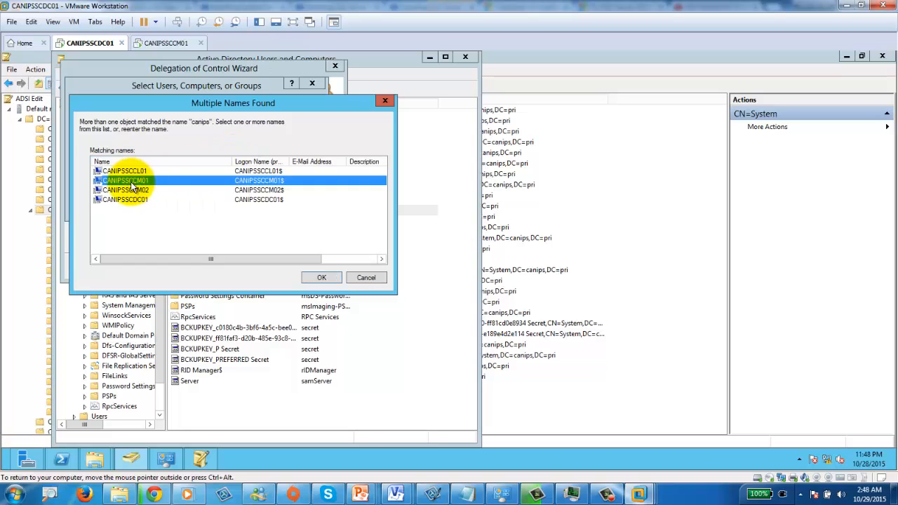
double_click(133, 183)
left_click(251, 207)
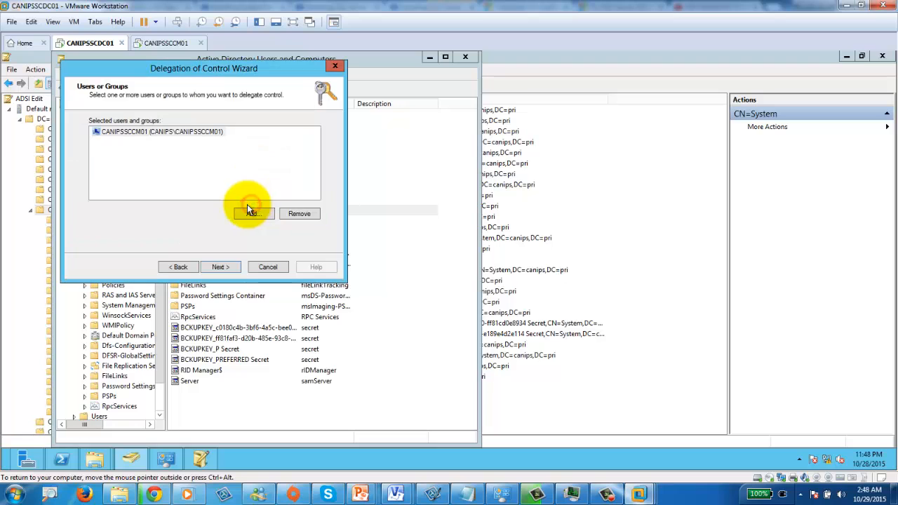
Delegate a custom task on this folder and its existing and new objects, showing property-specific and child-object creation/deletion permissions, and finish the wizard.
left_click(222, 268)
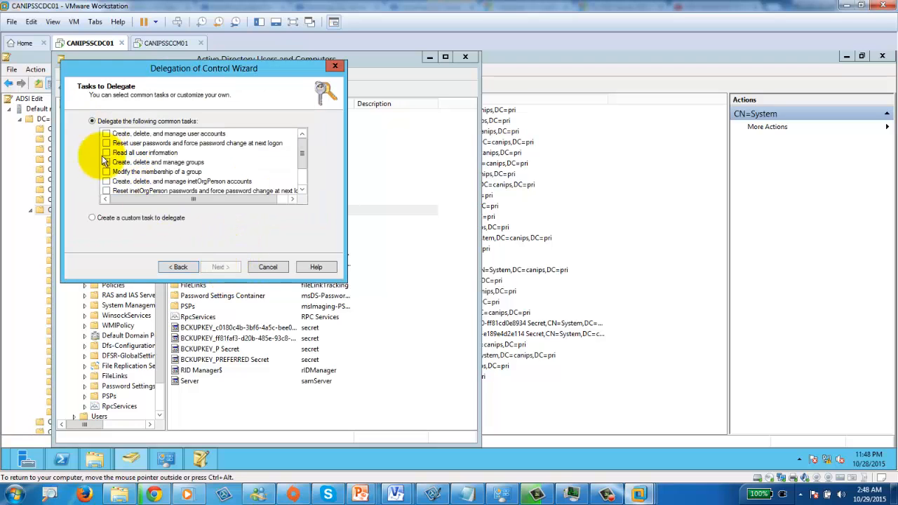
left_click(121, 219)
left_click(218, 268)
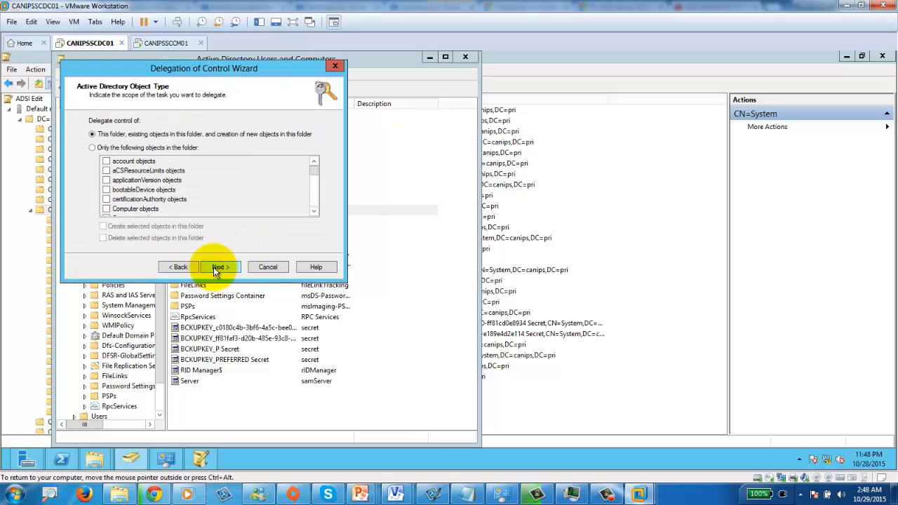
left_click(214, 267)
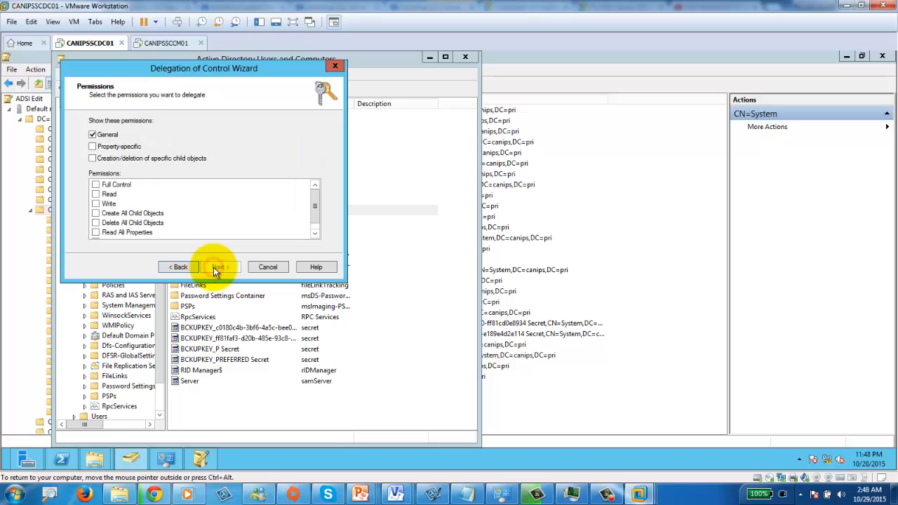
left_click(94, 146)
left_click(94, 159)
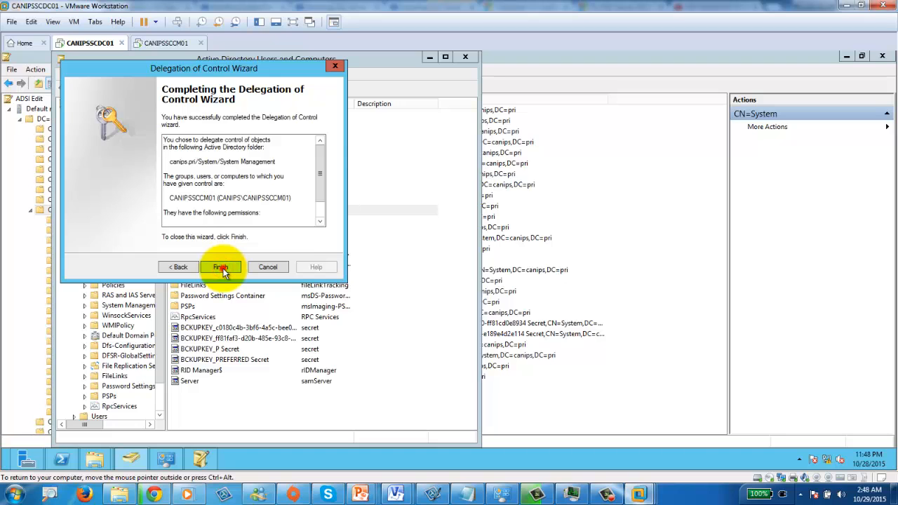
left_click(222, 267)
Switch to Chrome and read the guide's Schema Update section, enlarging the screenshot of the extadsch.exe command.
left_click(156, 495)
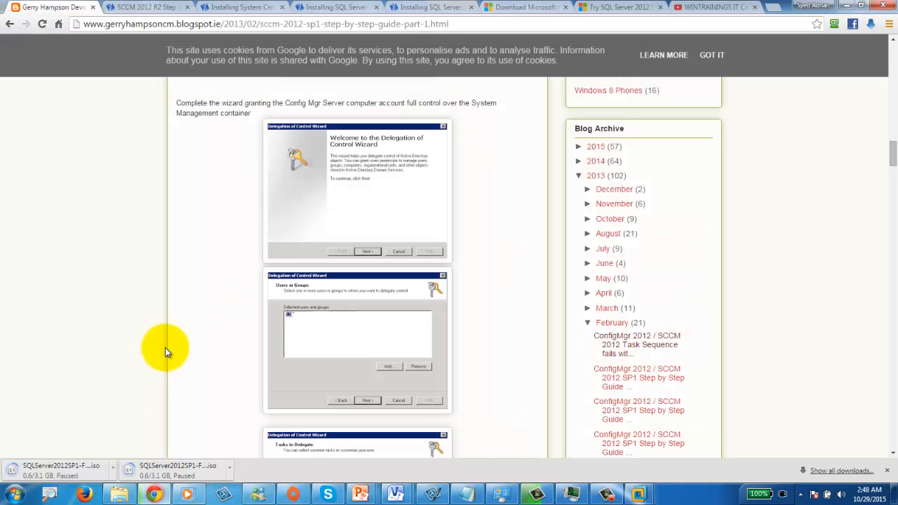
scroll(215, 310, "down", 5)
scroll(215, 311, "down", 10)
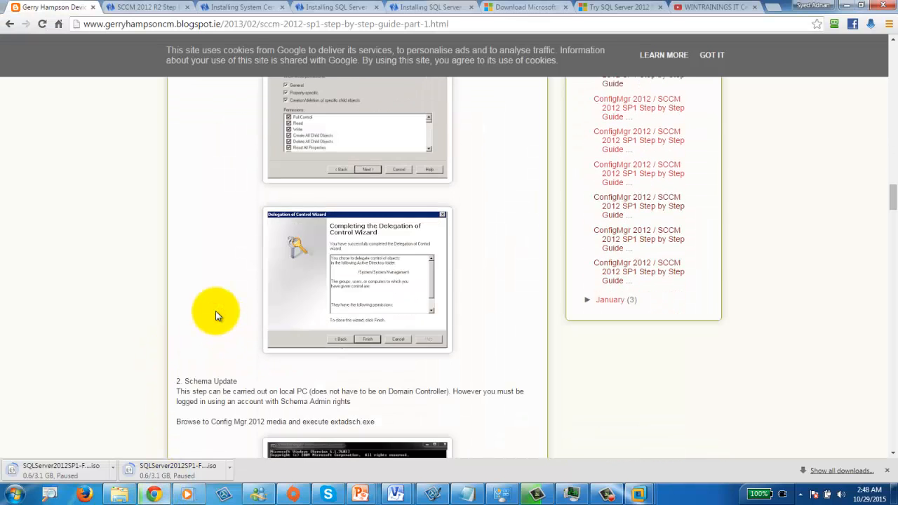
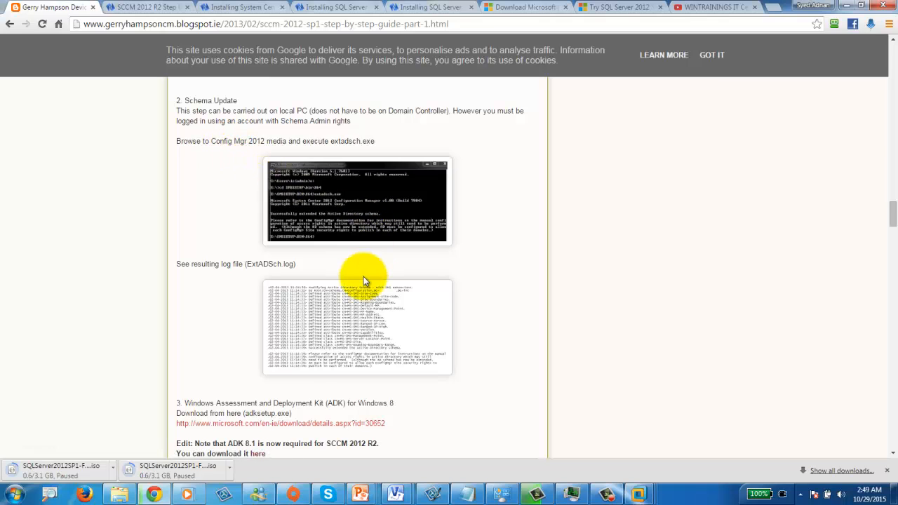
scroll(363, 277, "up", 1)
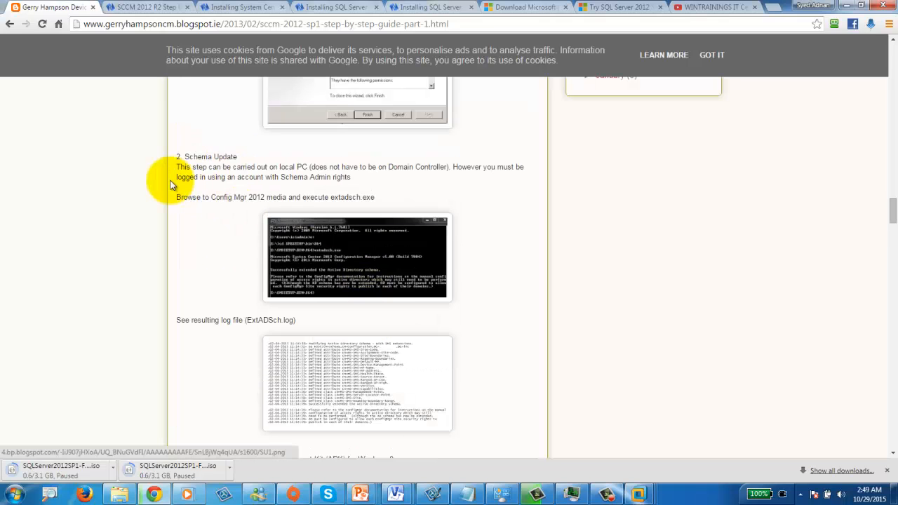
left_click(361, 264)
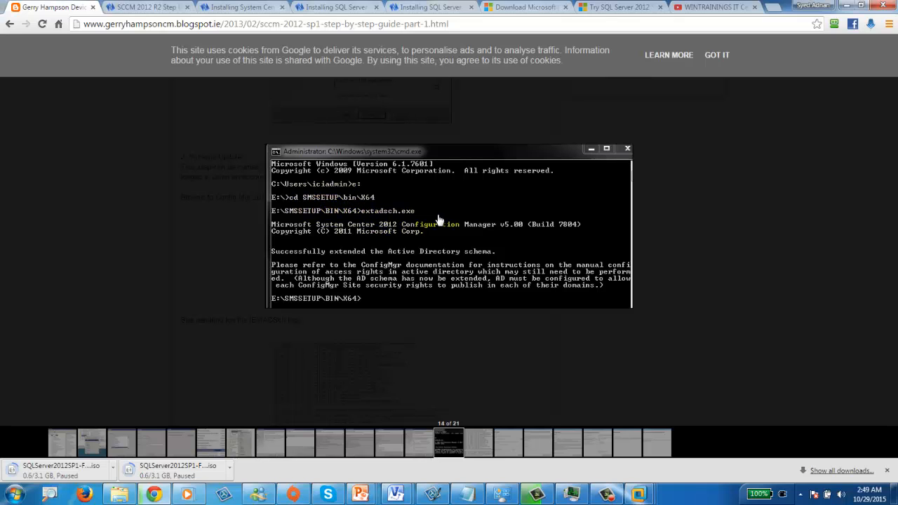
left_click(798, 193)
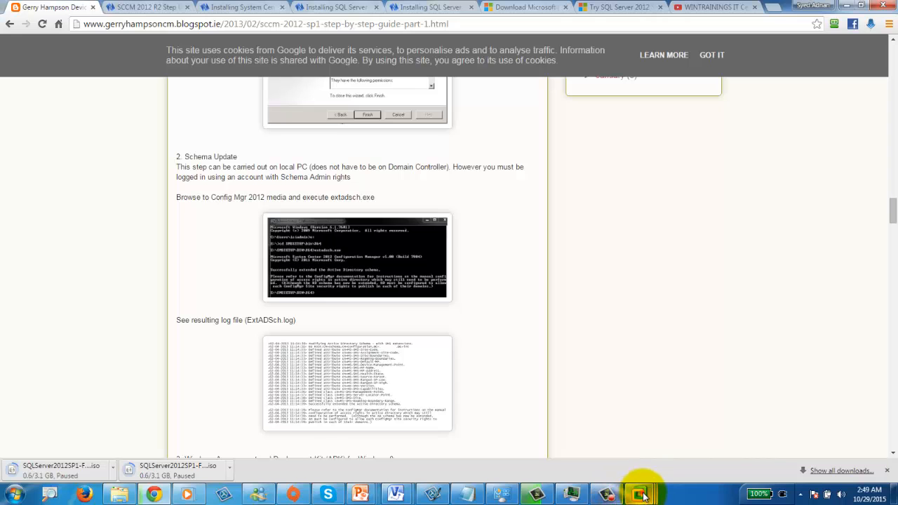
Switch to CANIPSSCCM01 in VMware Workstation, close the completed SQL Server 2012 Service Pack 2 setup and rerun the Configuration Manager prerequisite check.
mouse_move(642, 495)
left_click(647, 426)
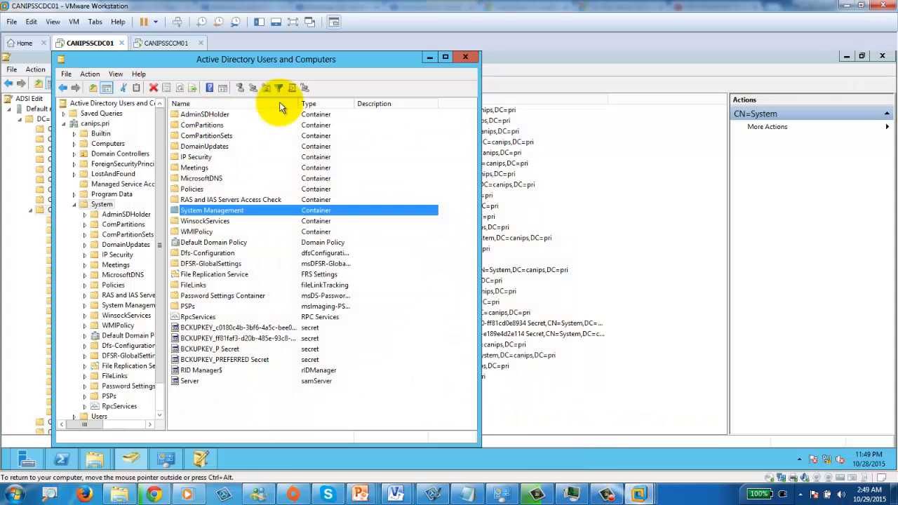
left_click(161, 44)
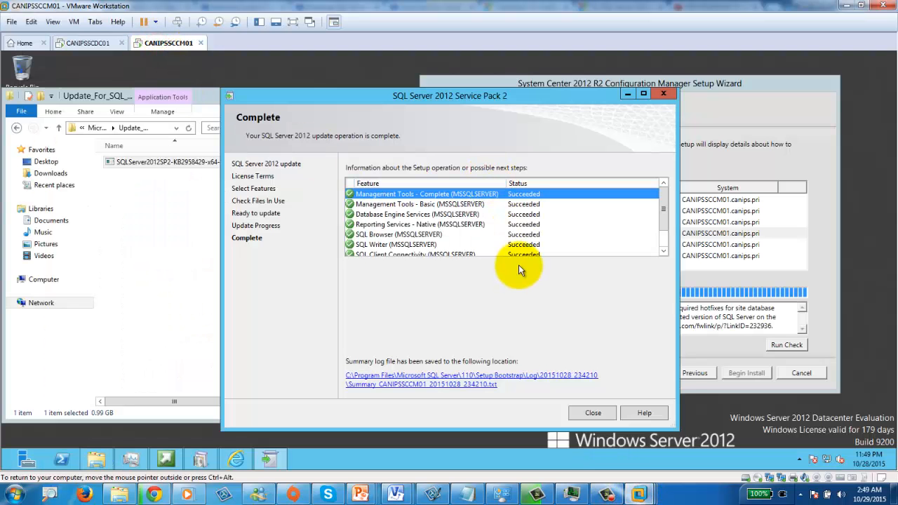
left_click(593, 412)
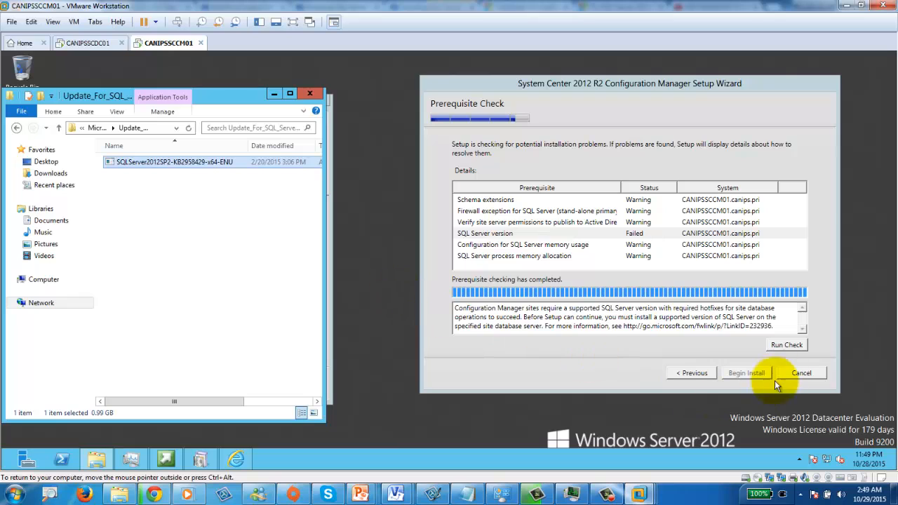
left_click(784, 344)
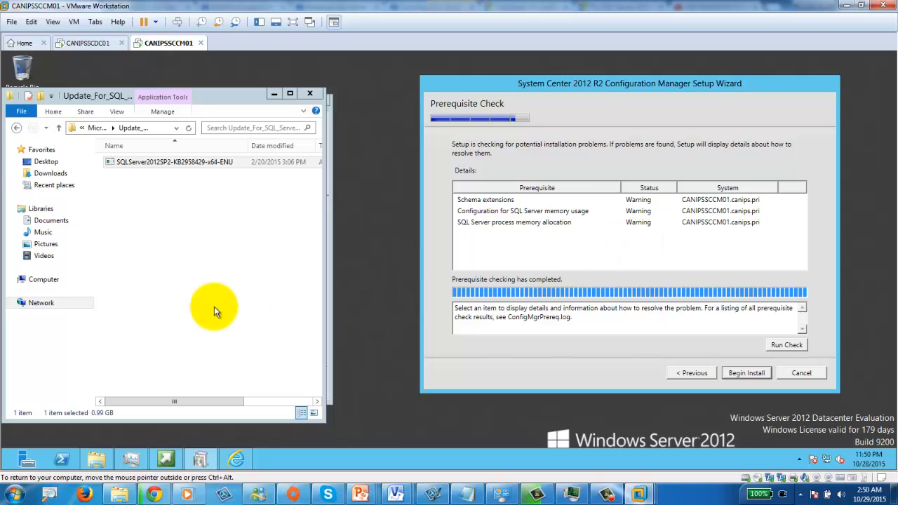
Examine the ISO_File_for_SQL_Server_2012 and Update_For_SQL_Server_2012 folders in File Explorer, then return to the Configuration Manager Setup Wizard.
left_click(232, 93)
left_click_drag(3, 58, 3, 57)
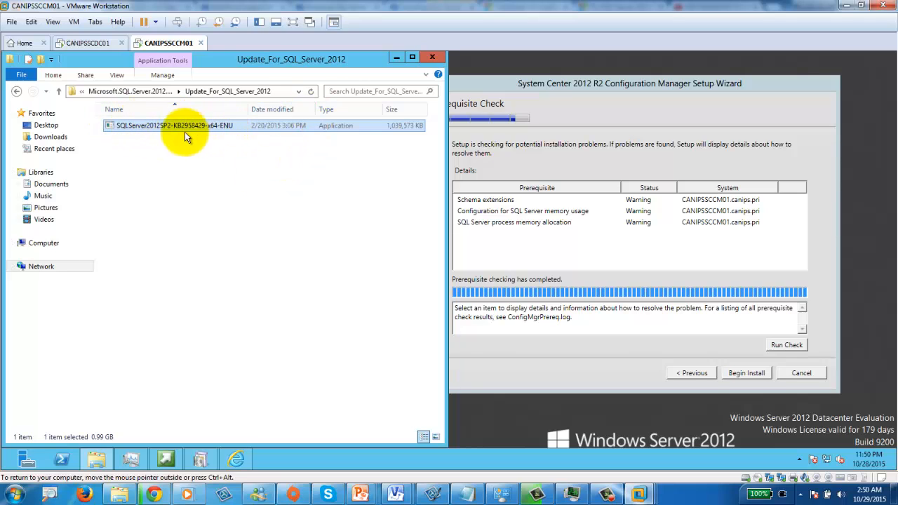
left_click(16, 91)
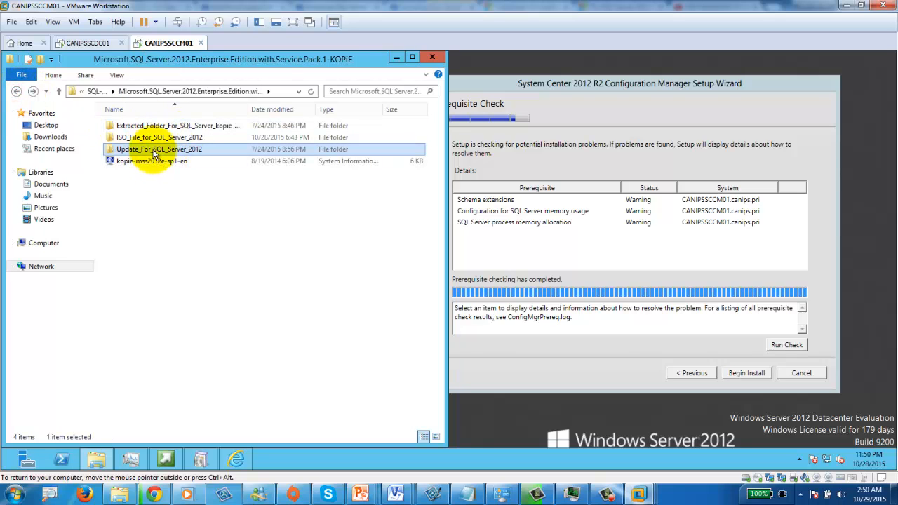
double_click(156, 138)
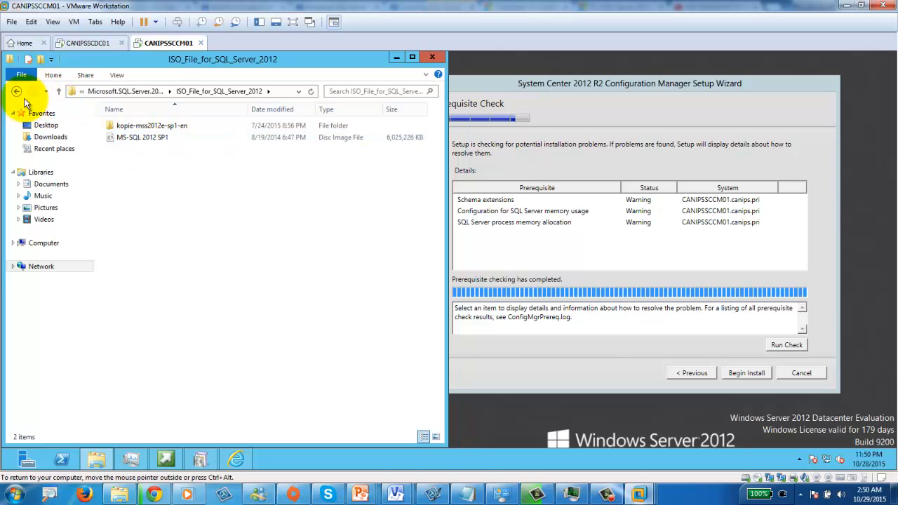
left_click(17, 93)
double_click(172, 149)
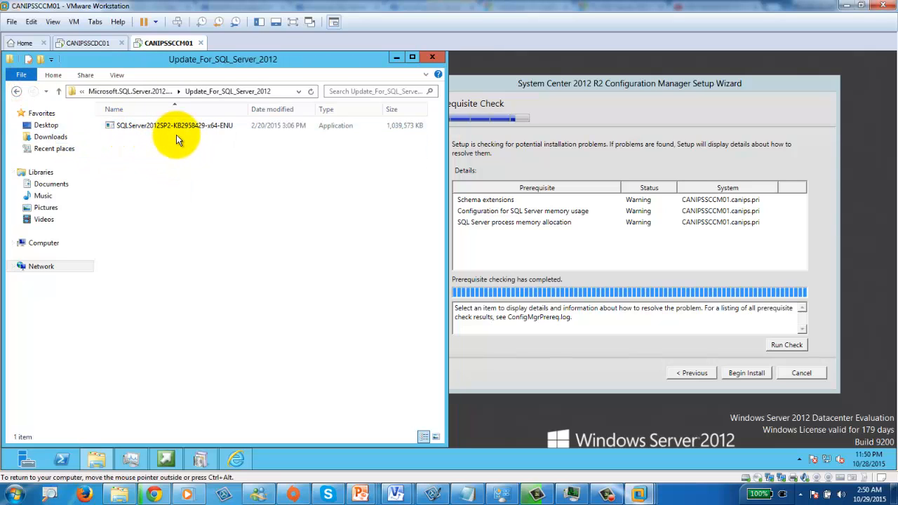
left_click(653, 84)
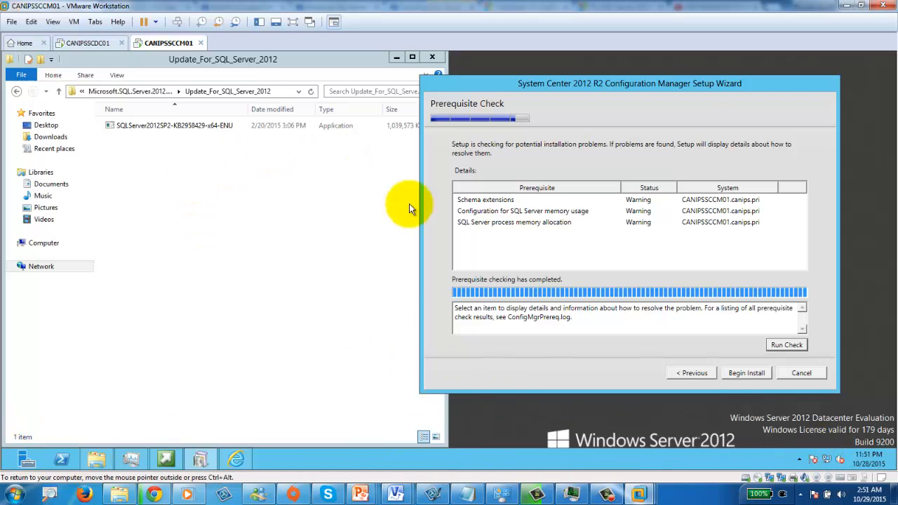
Browse File Explorer to the SMSSETUP\BIN\X64 folder on DVD Drive (D:).
left_click(96, 460)
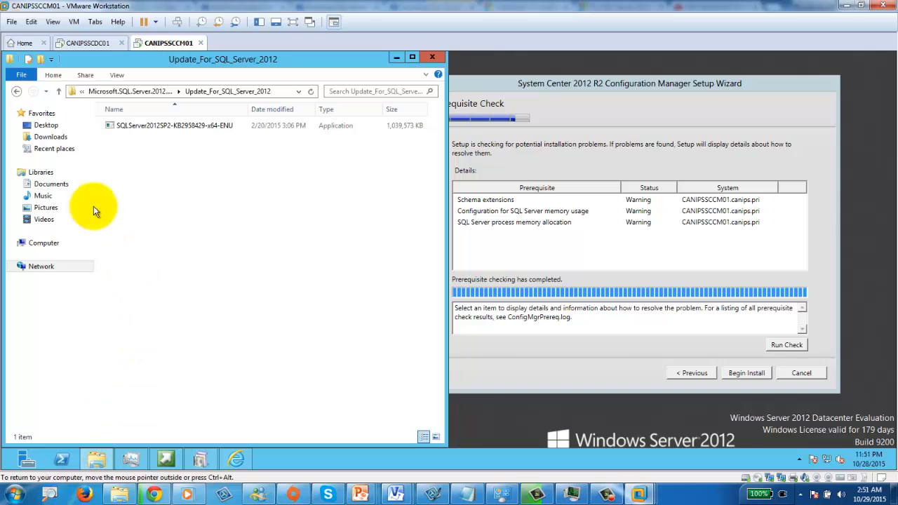
left_click(43, 243)
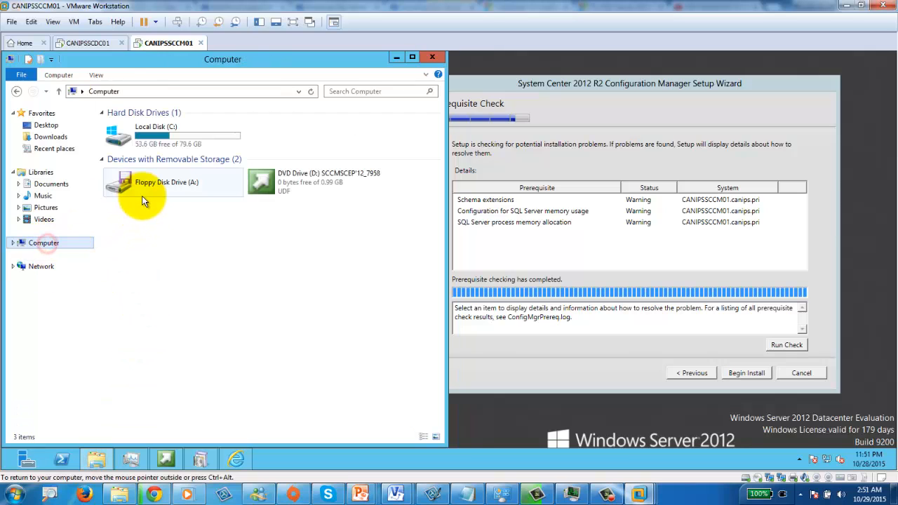
double_click(151, 136)
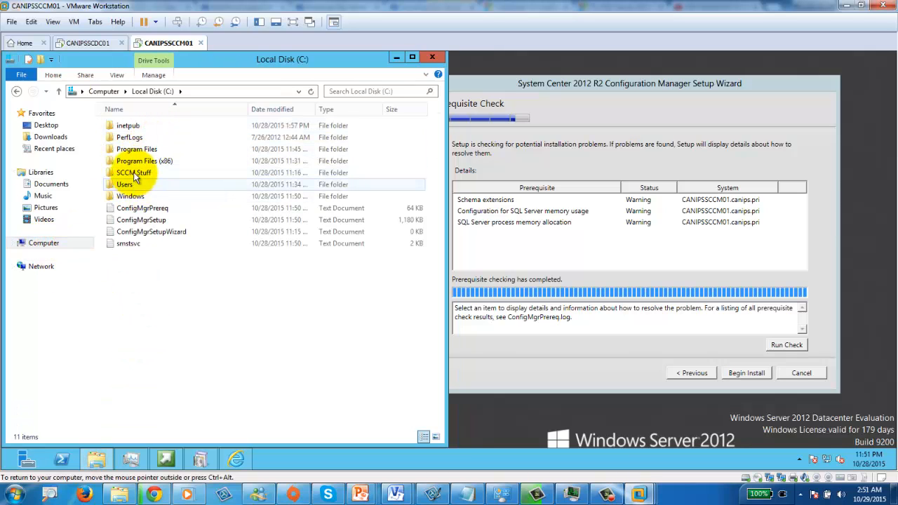
left_click(14, 244)
left_click(55, 266)
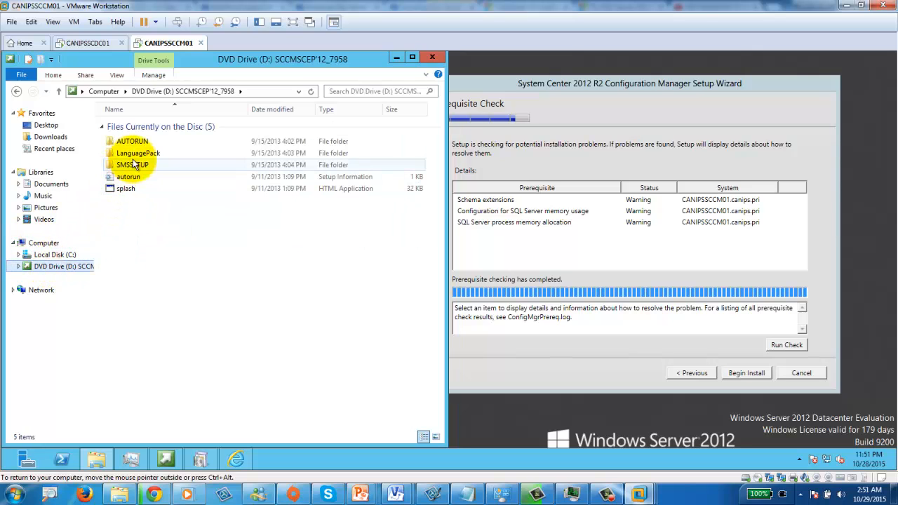
left_click(19, 267)
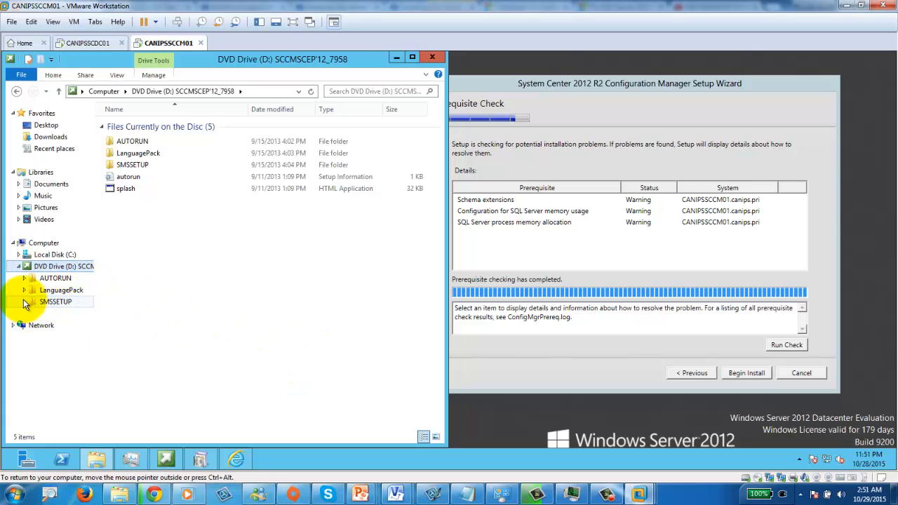
left_click(24, 303)
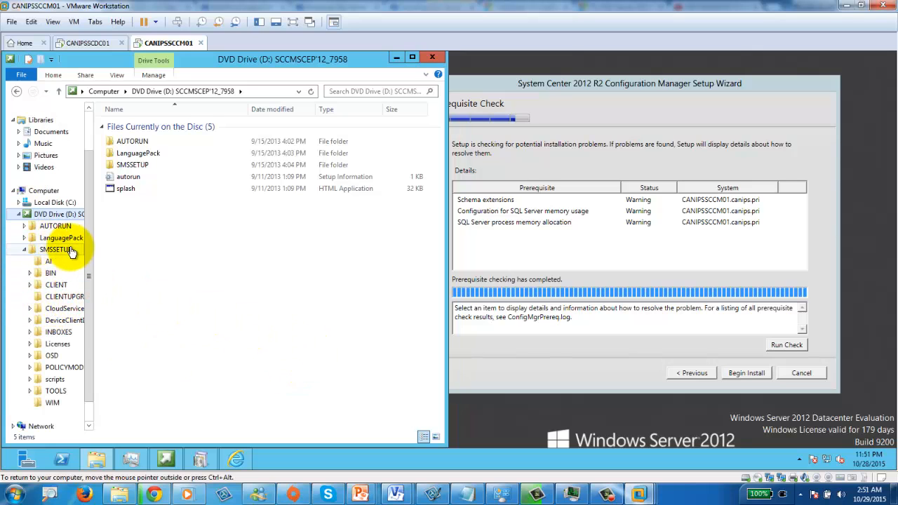
left_click(51, 273)
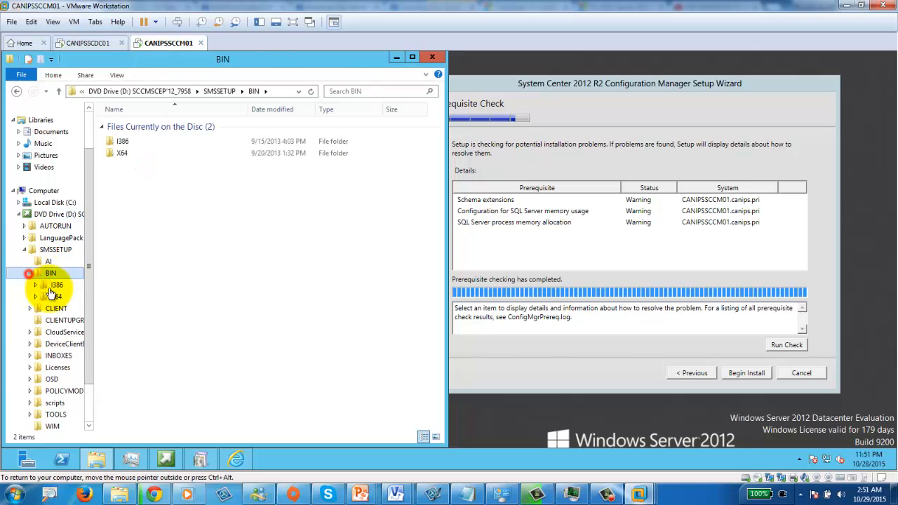
left_click(55, 297)
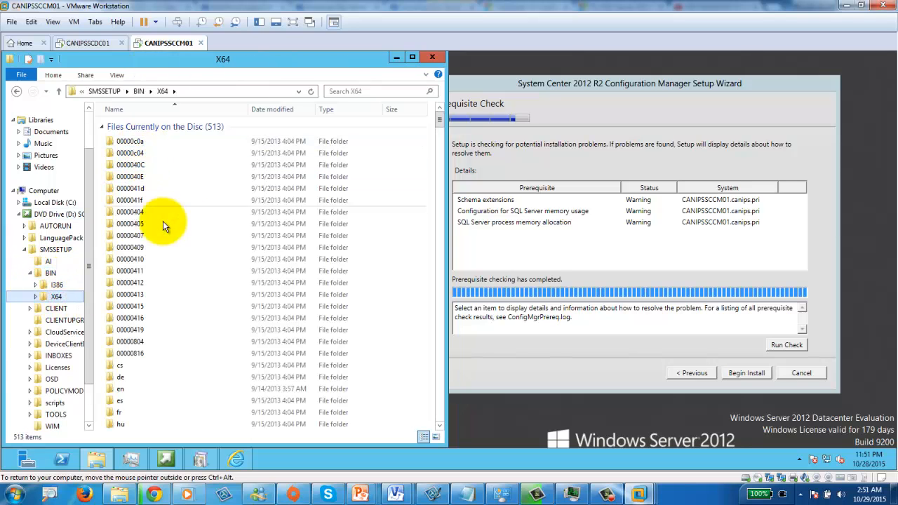
Switch to Chrome to recheck the guide's Schema Update section, and return to the CANIPSSCCM01 virtual machine.
left_click(133, 248)
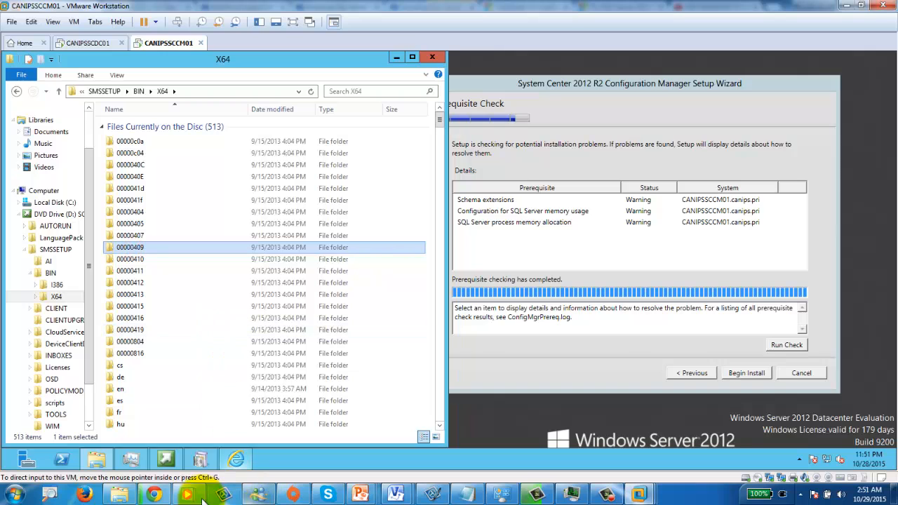
left_click(158, 497)
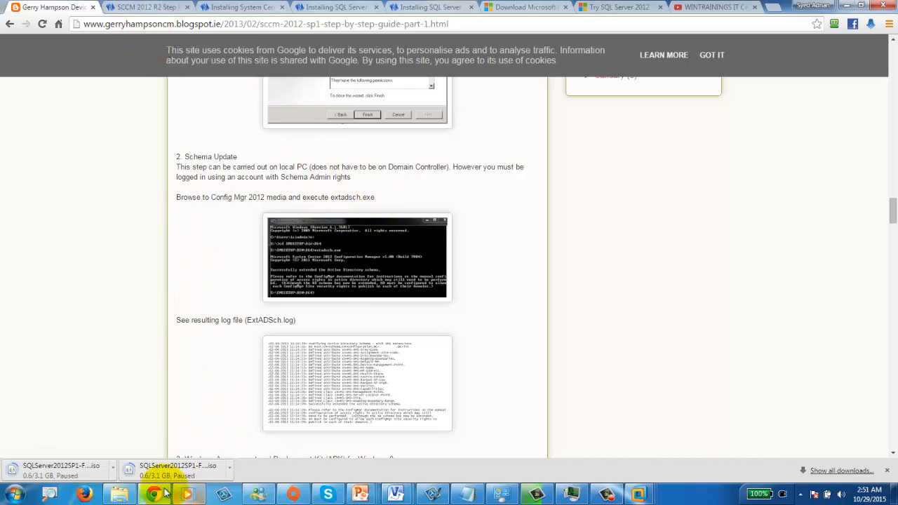
left_click(849, 7)
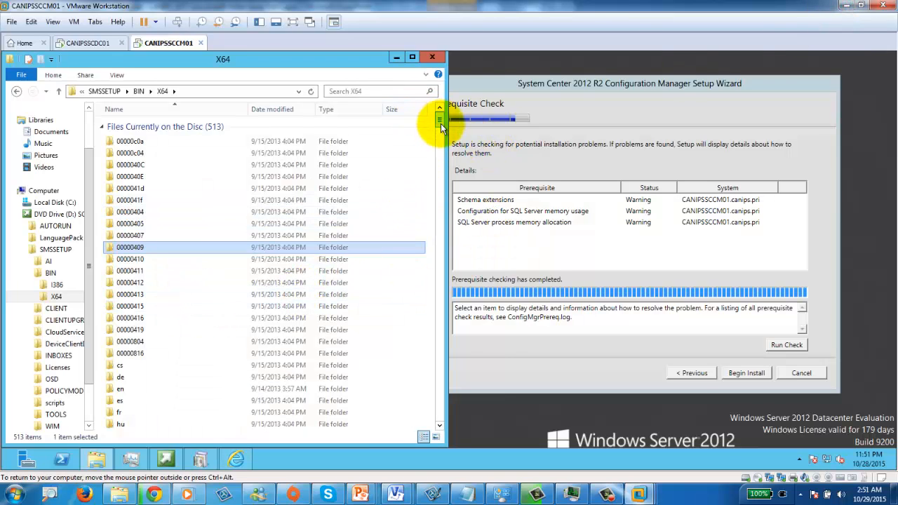
Sort the X64 folder by name in descending order and select the extadsch application.
left_click_drag(441, 121, 441, 152)
left_click(139, 271)
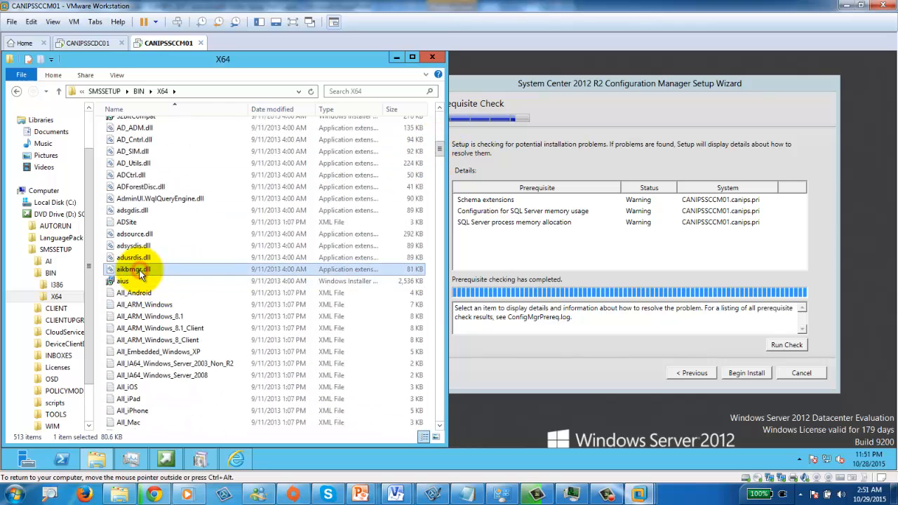
key("w")
key("Down")
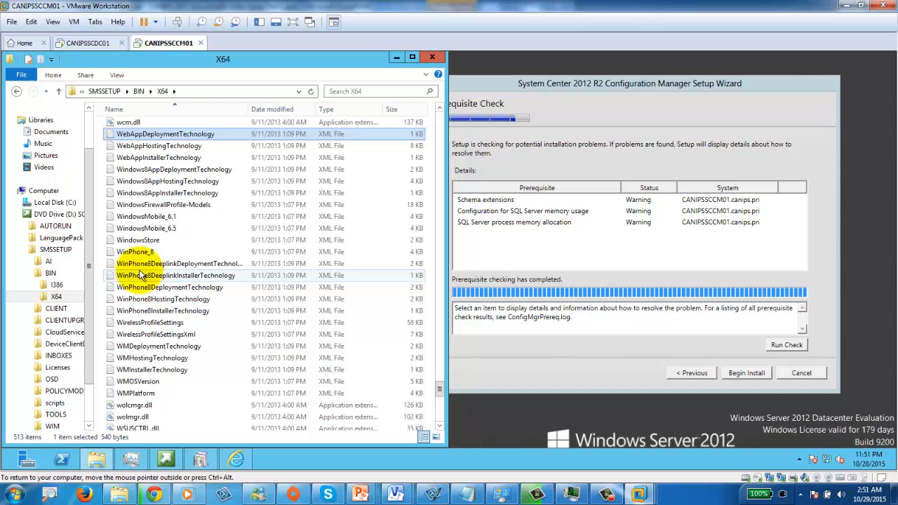
left_click(150, 108)
left_click(143, 130)
key("e")
key("e")
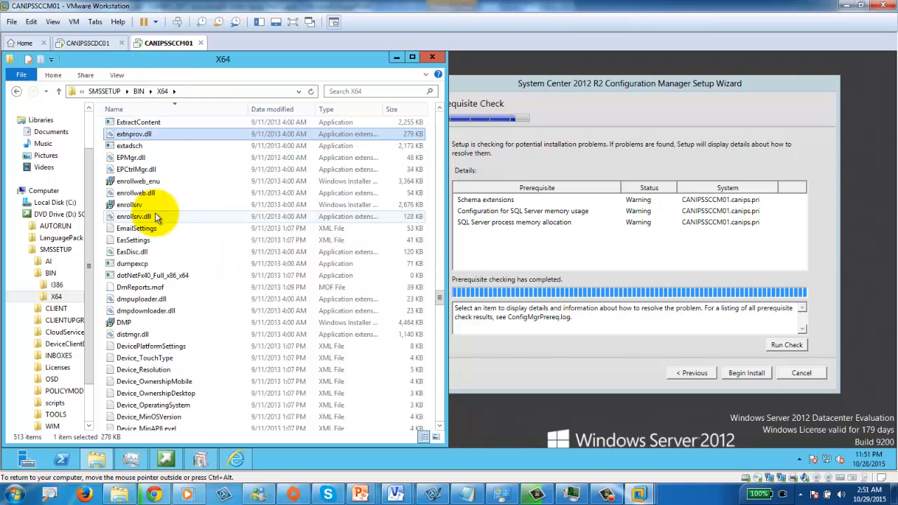
left_click(133, 146)
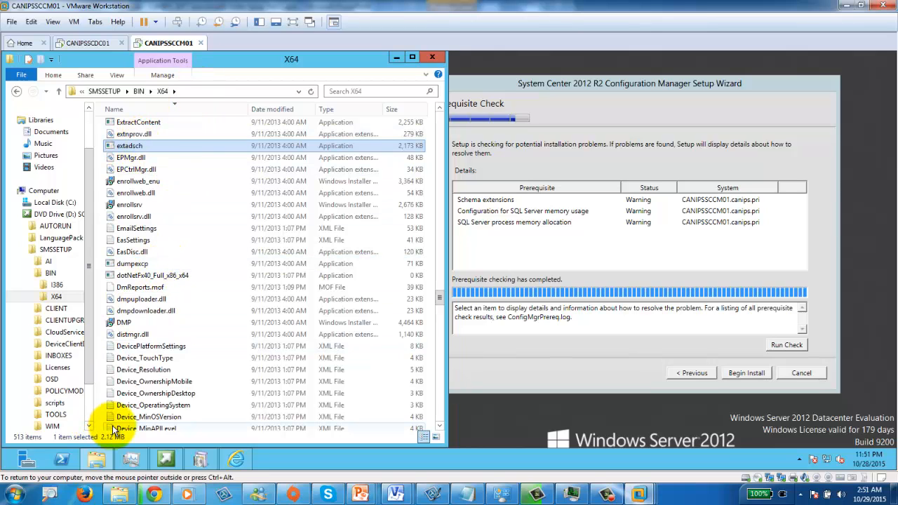
mouse_move(16, 455)
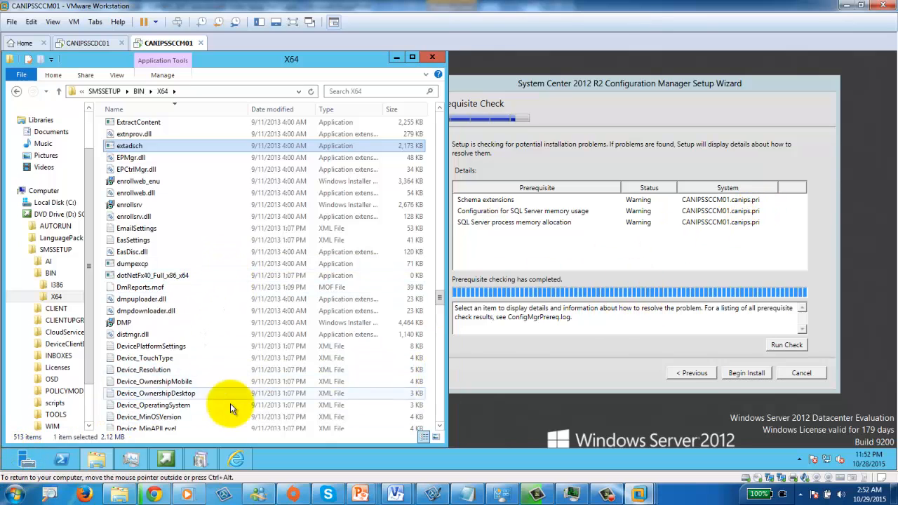
mouse_move(2, 477)
left_click(11, 463)
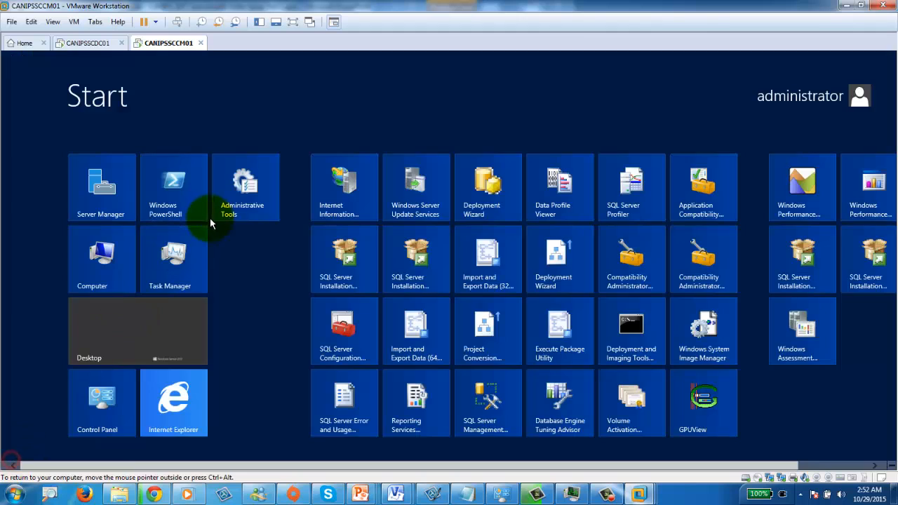
right_click(627, 327)
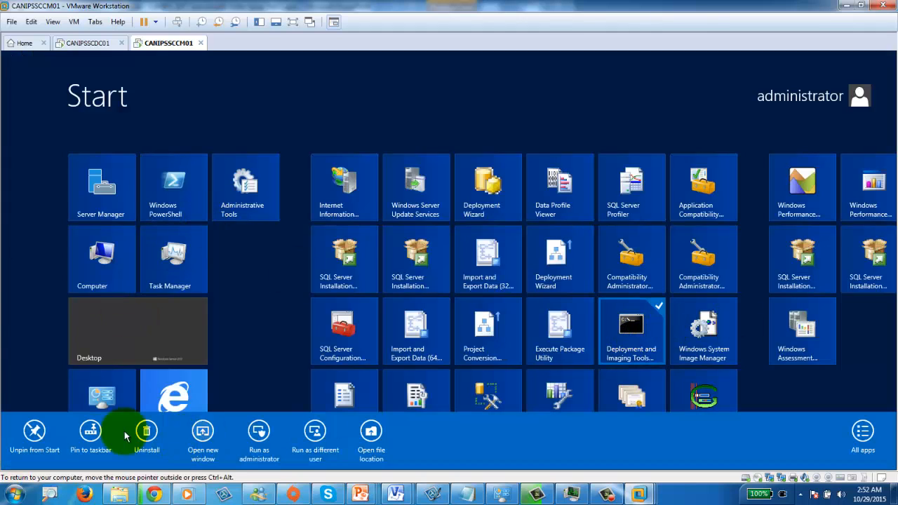
left_click(259, 433)
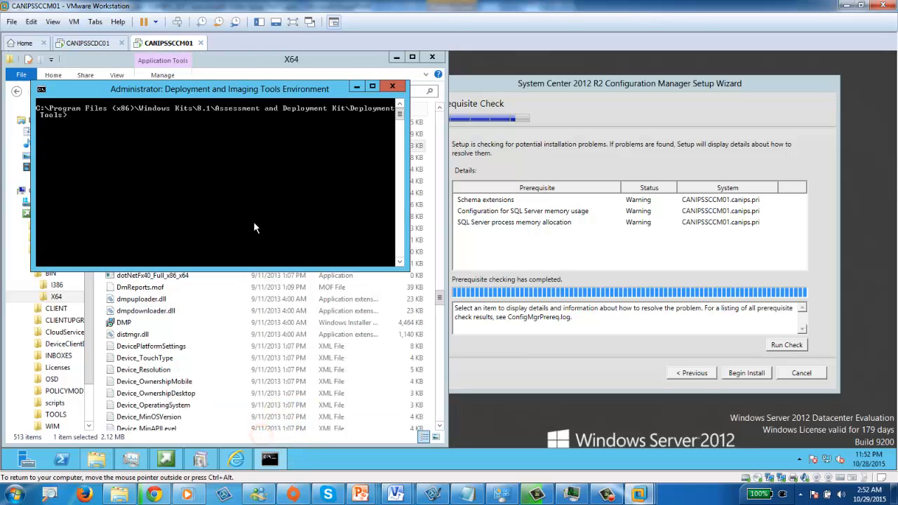
left_click(166, 144)
type("cd \\")
key("Return")
type("cd")
key("BackSpace")
key("BackSpace")
type("d")
right_click(119, 138)
left_click(148, 172)
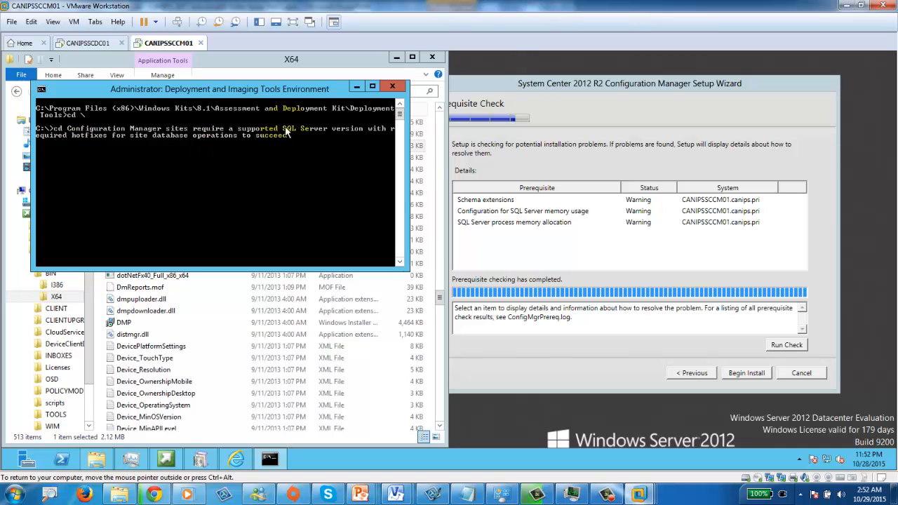
left_click(392, 85)
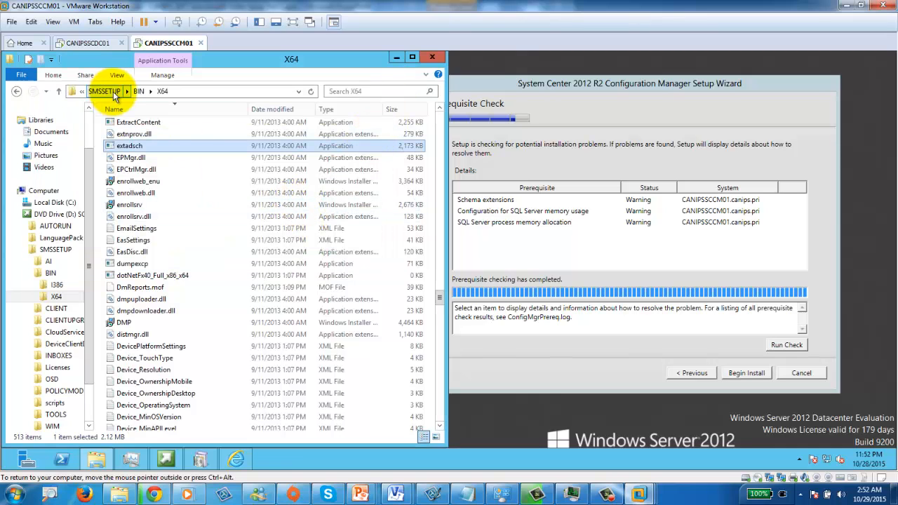
Copy the X64 folder's full path, D:\SMSSETUP\BIN\X64, from File Explorer.
left_click(191, 92)
key("ctrl+c")
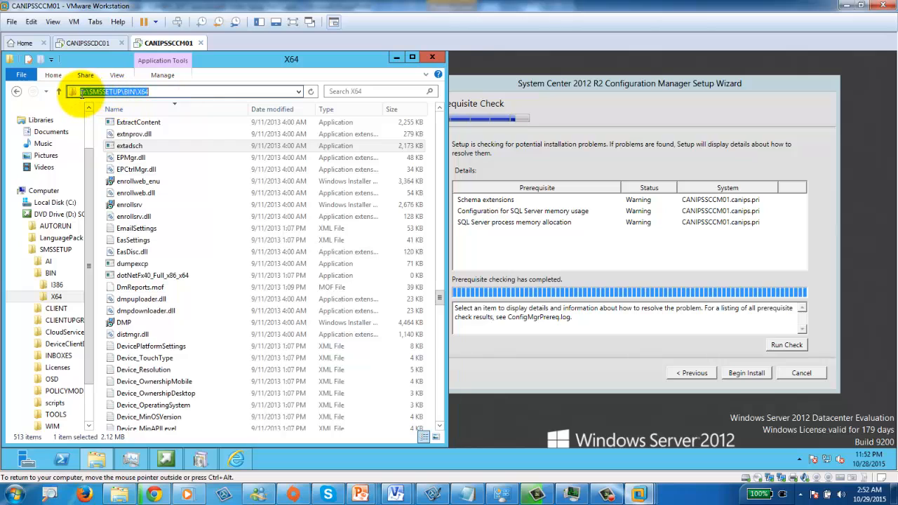
right_click(144, 94)
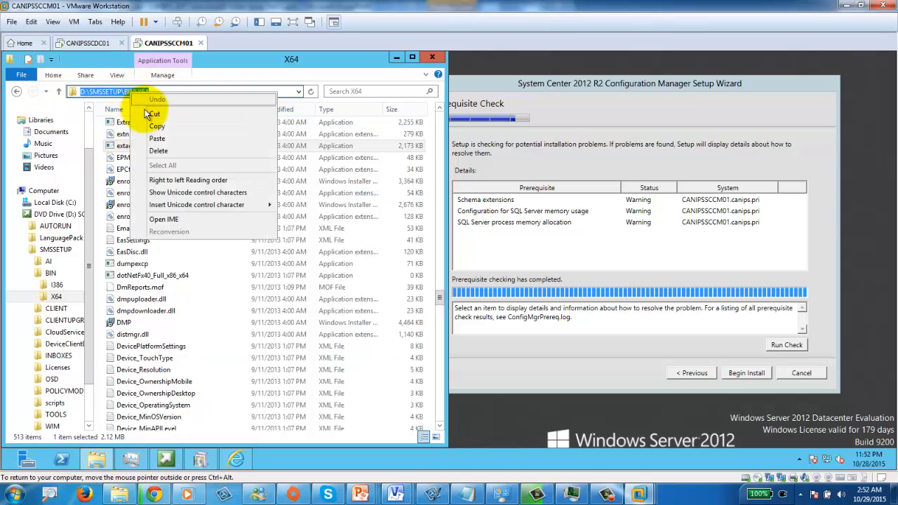
left_click(155, 126)
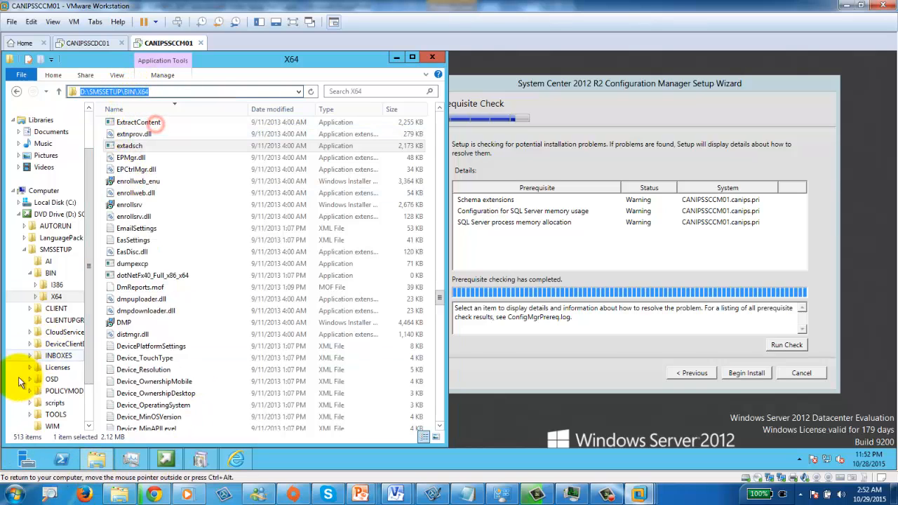
Open the Deployment and Imaging Tools Environment as administrator, switch to drive D: and change the directory to D:\SMSSETUP\BIN\X64.
left_click(14, 469)
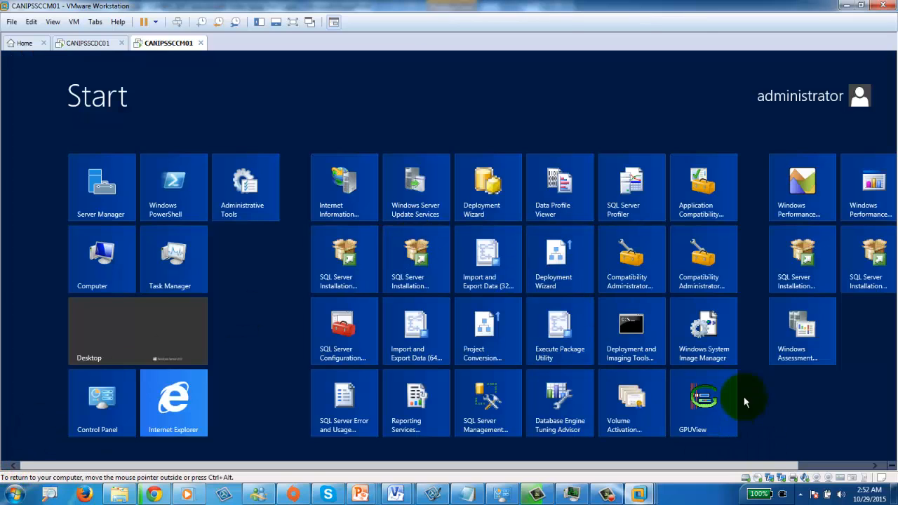
right_click(629, 322)
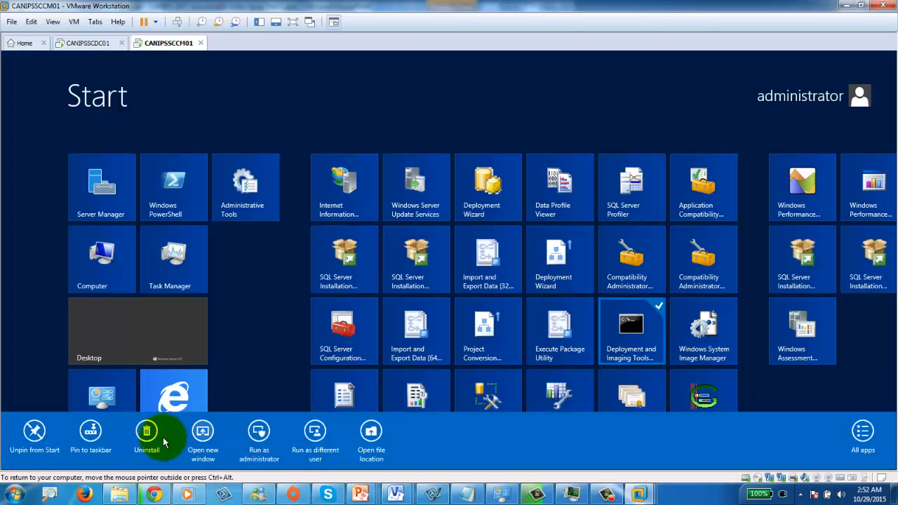
left_click(259, 431)
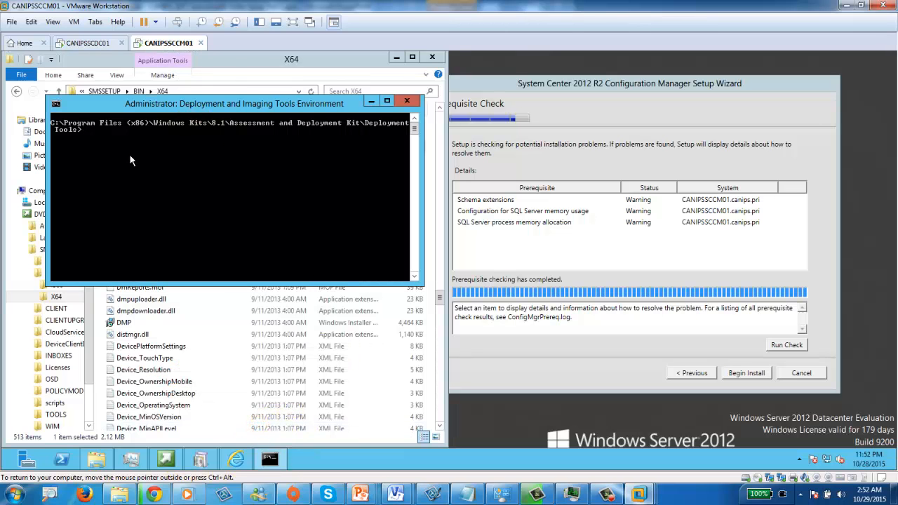
type("d:")
key("Return")
right_click(83, 149)
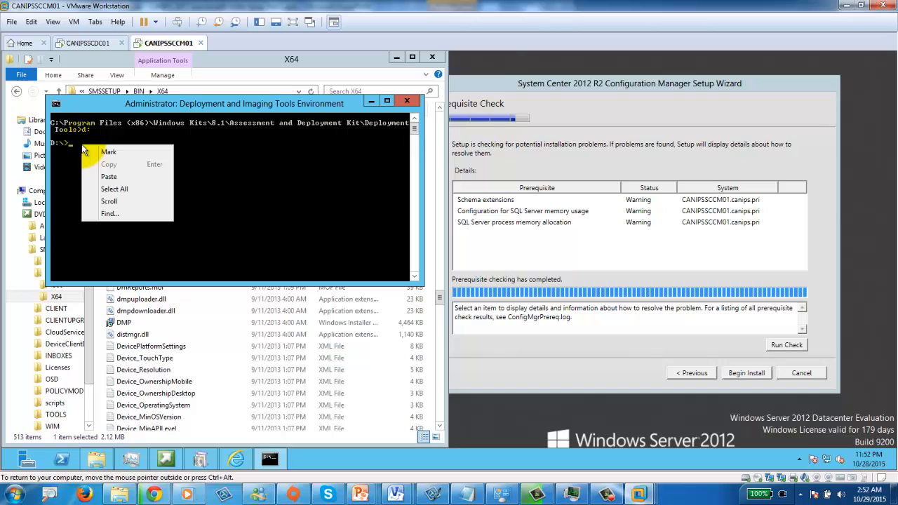
left_click(109, 176)
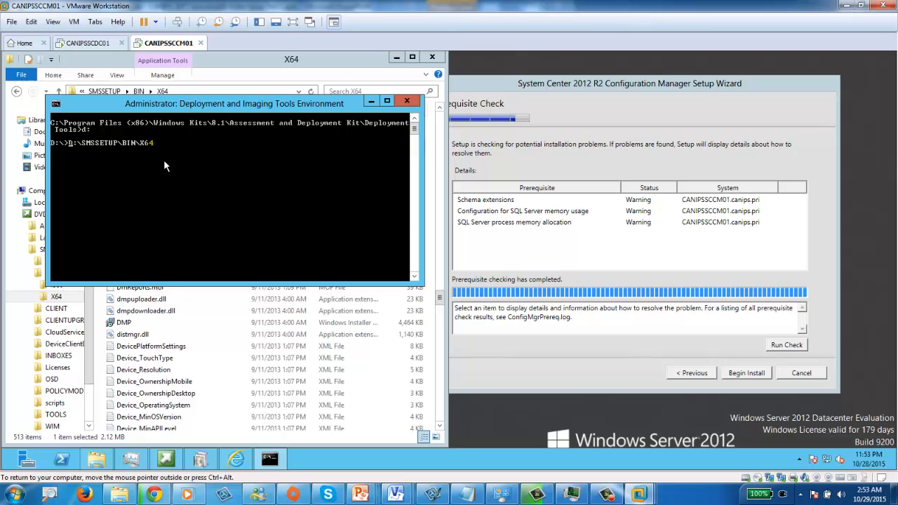
key("Home")
type("cd")
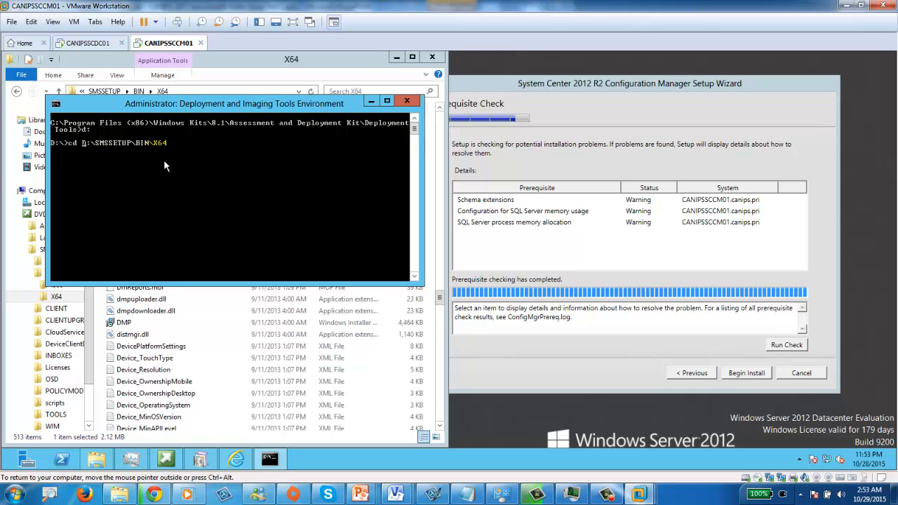
key("Return")
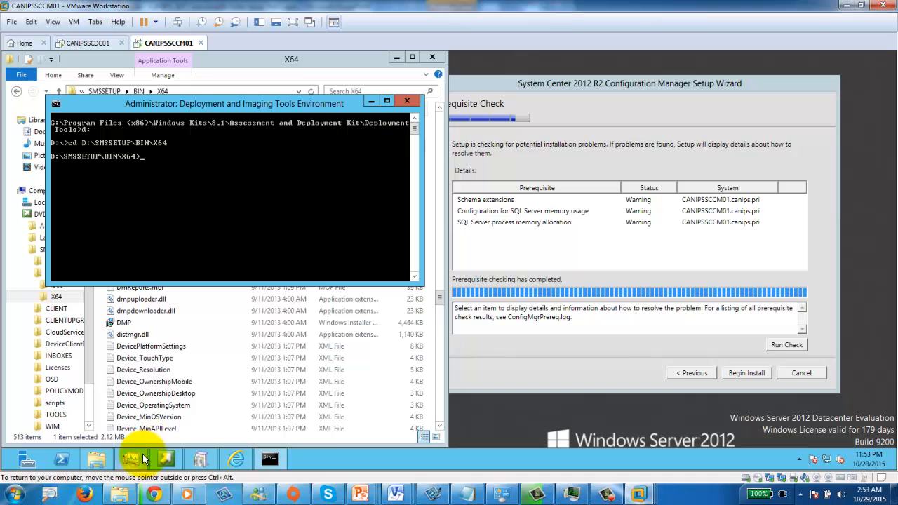
Check the schema extension command in the Chrome guide's screenshot, and run extadsch.exe in the virtual machine's command prompt.
left_click(152, 495)
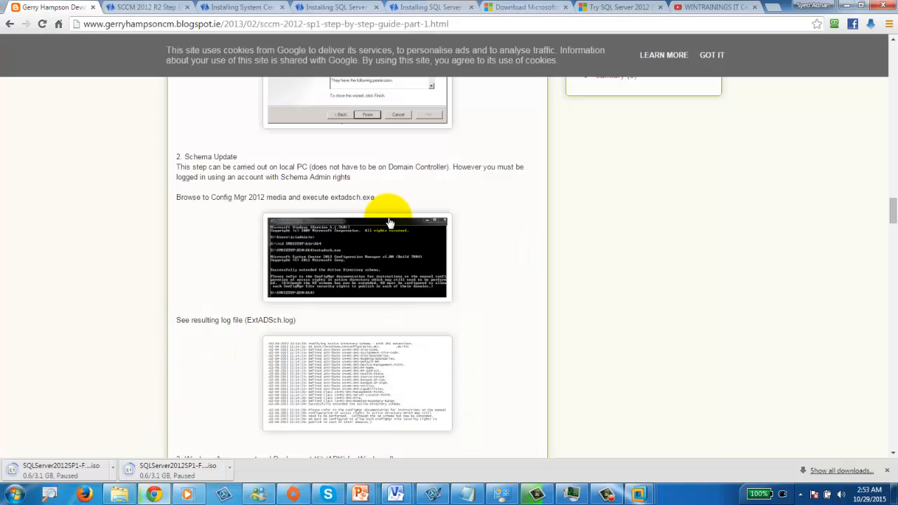
left_click(344, 254)
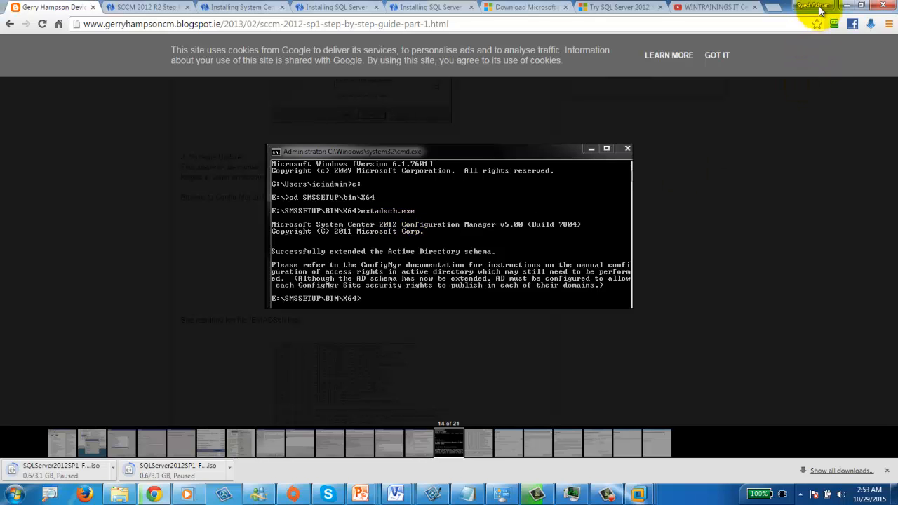
left_click(846, 6)
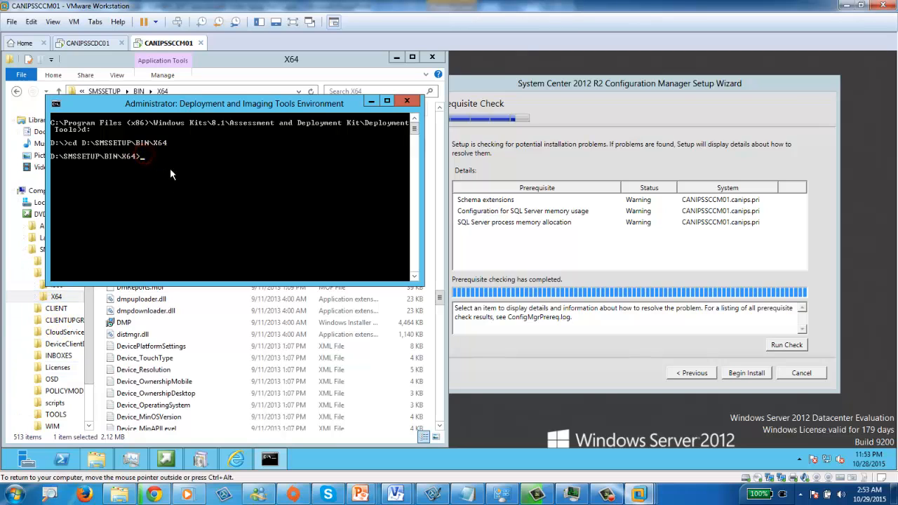
type("xtadsch.exe")
key("Return")
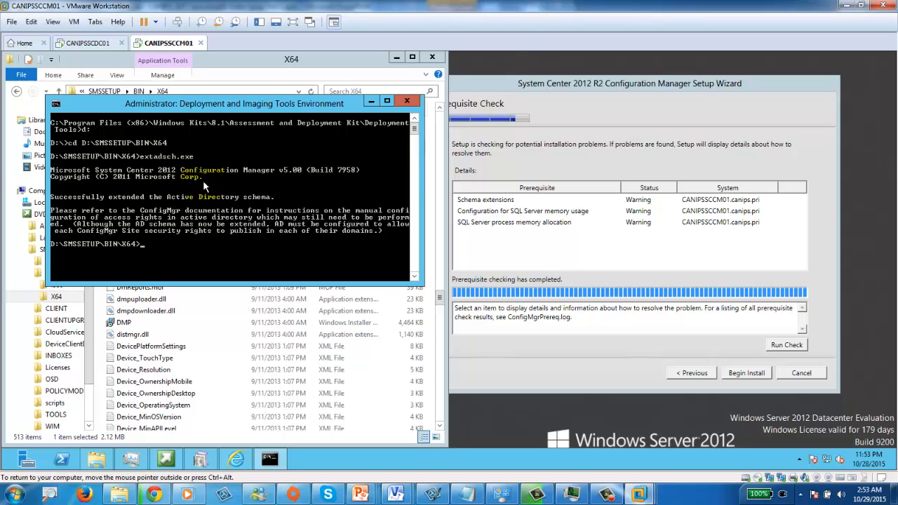
Begin the Configuration Manager installation from the setup wizard's Prerequisite Check page.
left_click(652, 118)
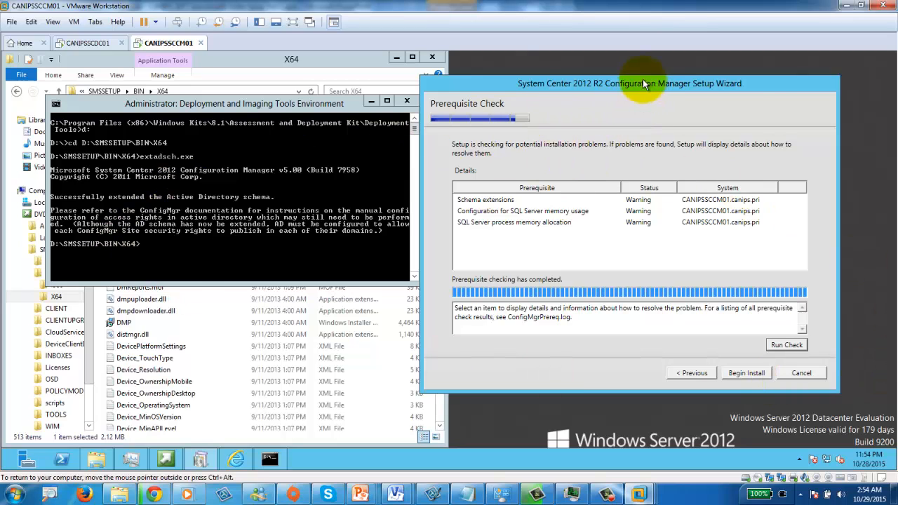
left_click_drag(643, 82, 455, 90)
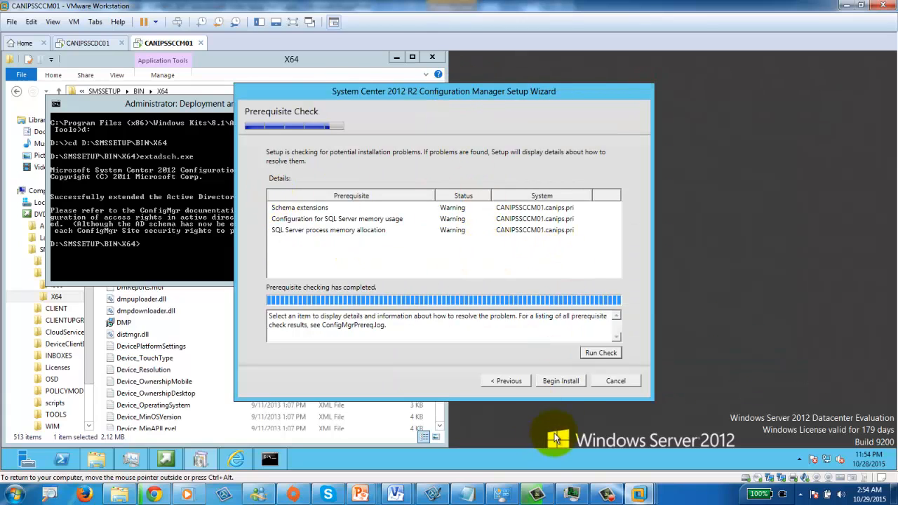
left_click(559, 381)
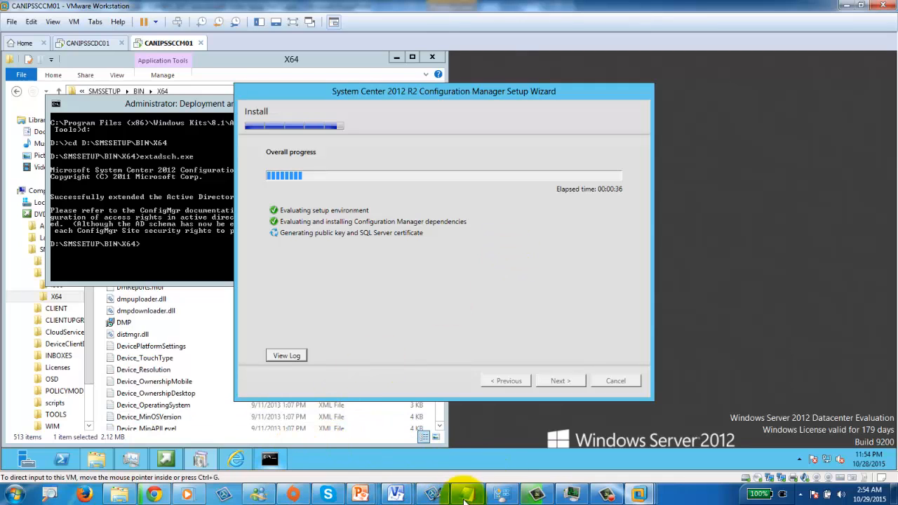
left_click(611, 497)
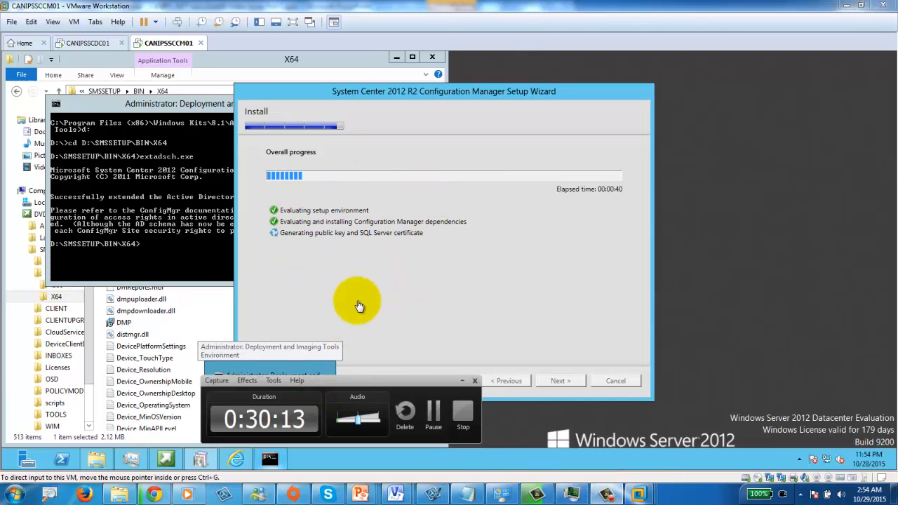
left_click(440, 418)
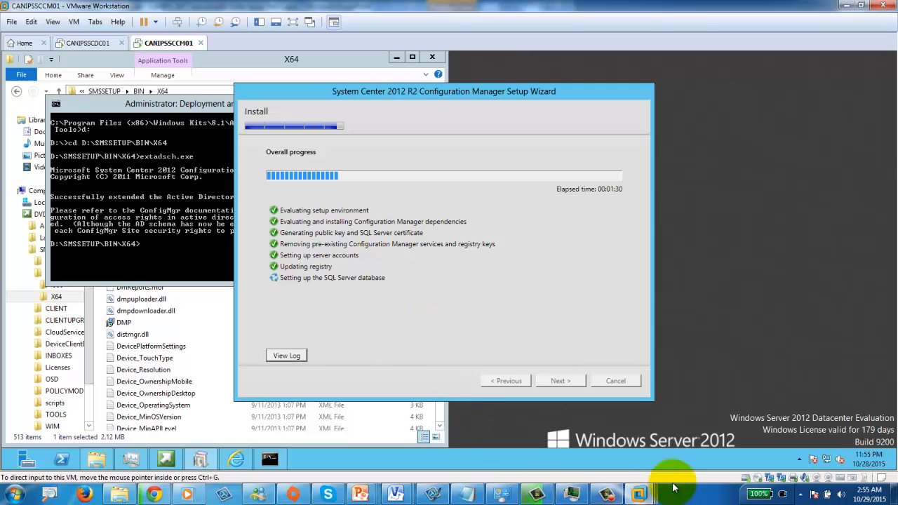
left_click(609, 495)
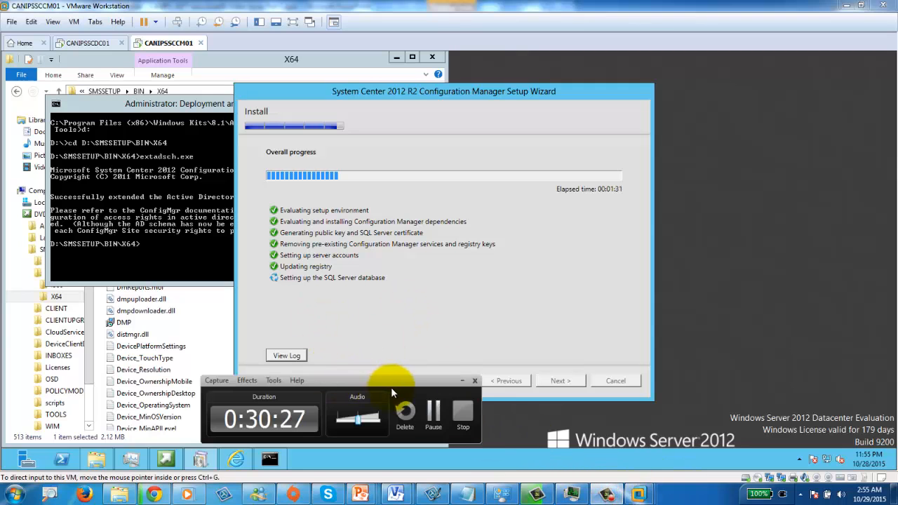
left_click_drag(391, 385, 218, 393)
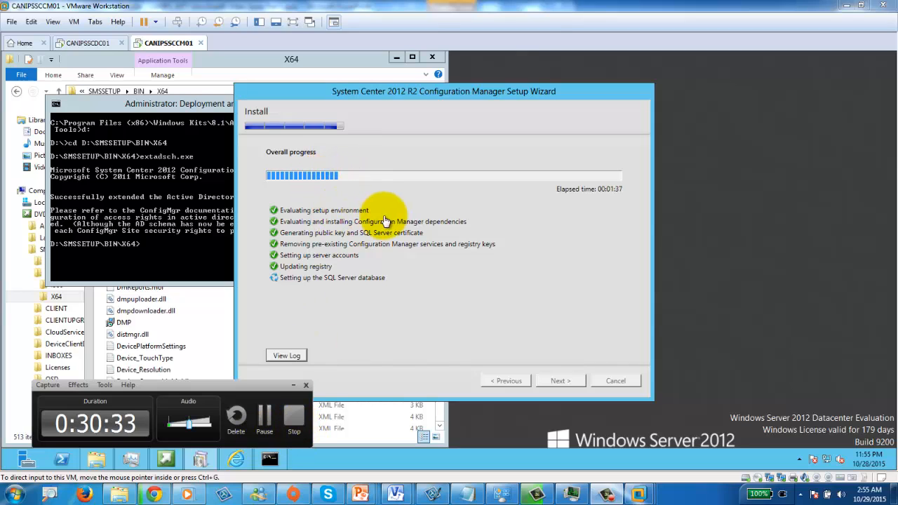
left_click(267, 418)
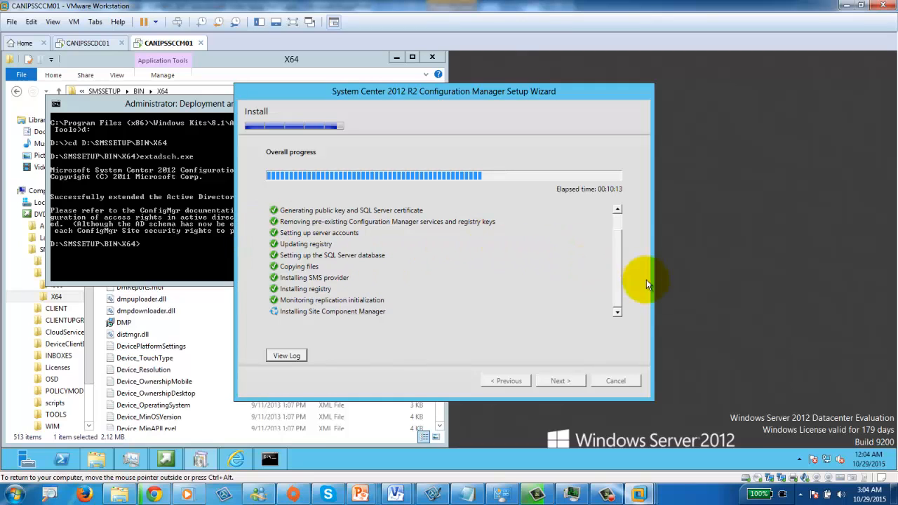
Review the completed and pending installation tasks in the setup wizard's progress list.
left_click_drag(616, 287, 617, 258)
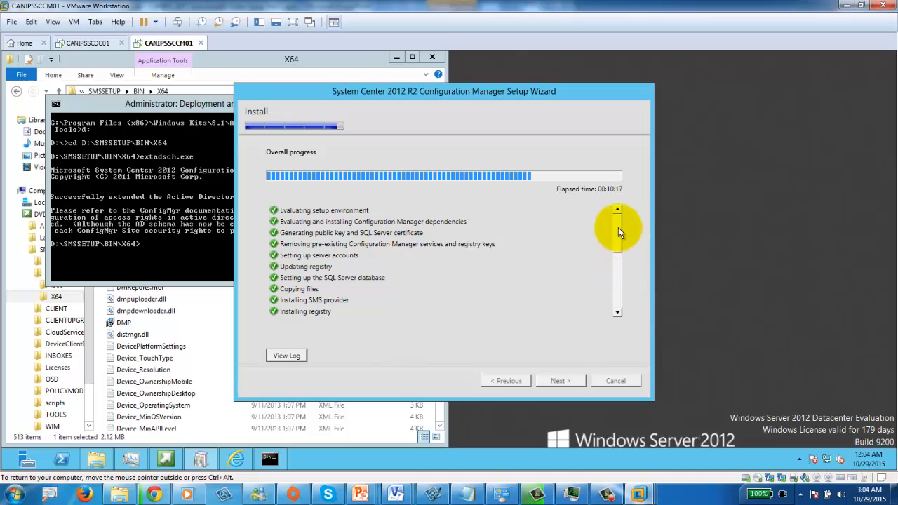
left_click_drag(618, 227, 618, 294)
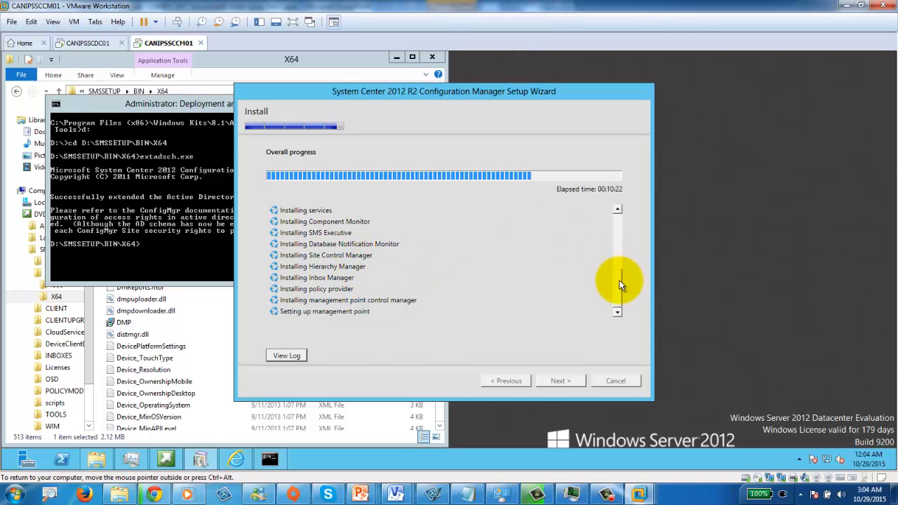
left_click_drag(619, 283, 615, 307)
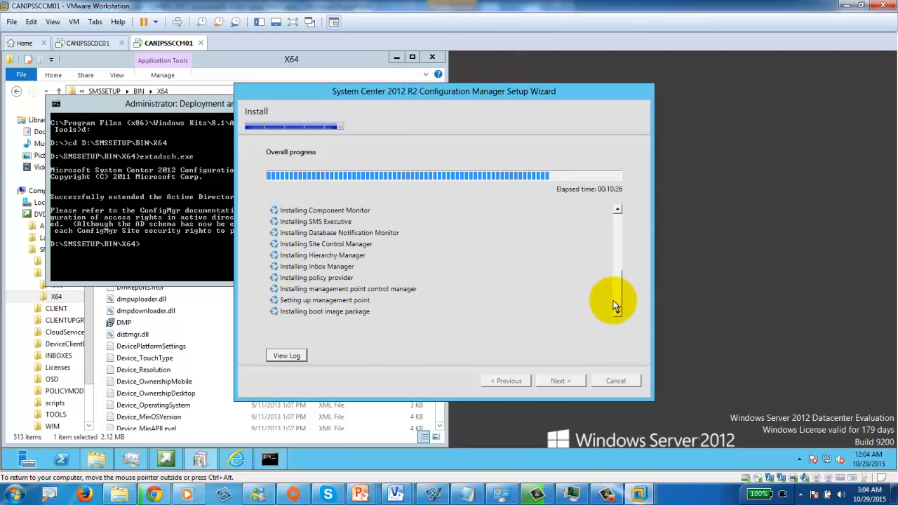
left_click(283, 357)
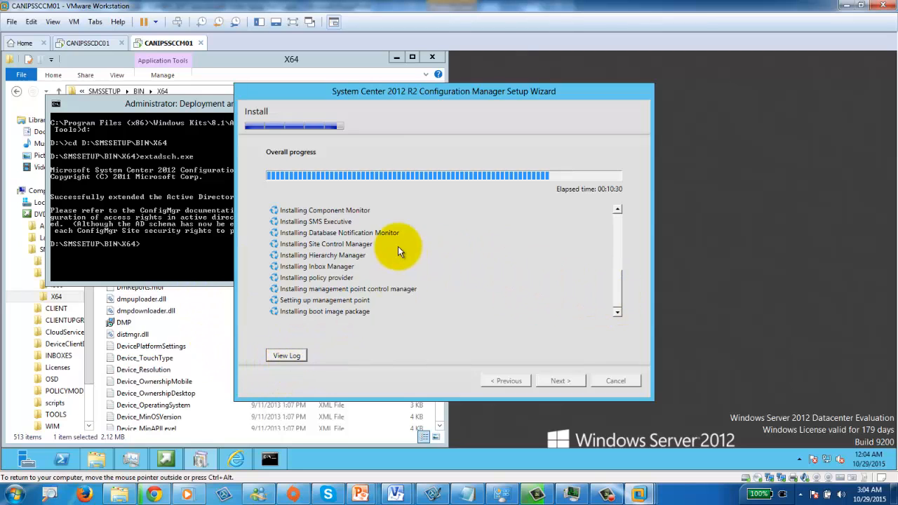
left_click_drag(619, 295, 622, 314)
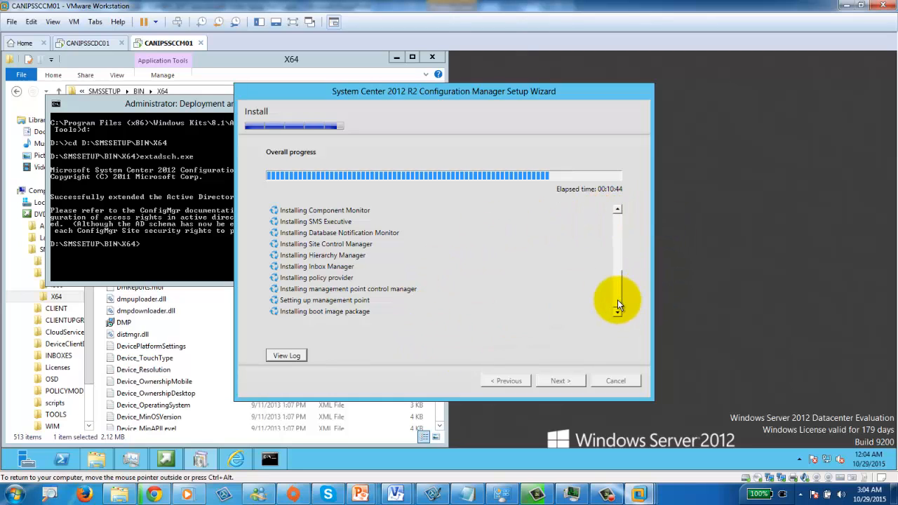
left_click_drag(620, 293, 622, 262)
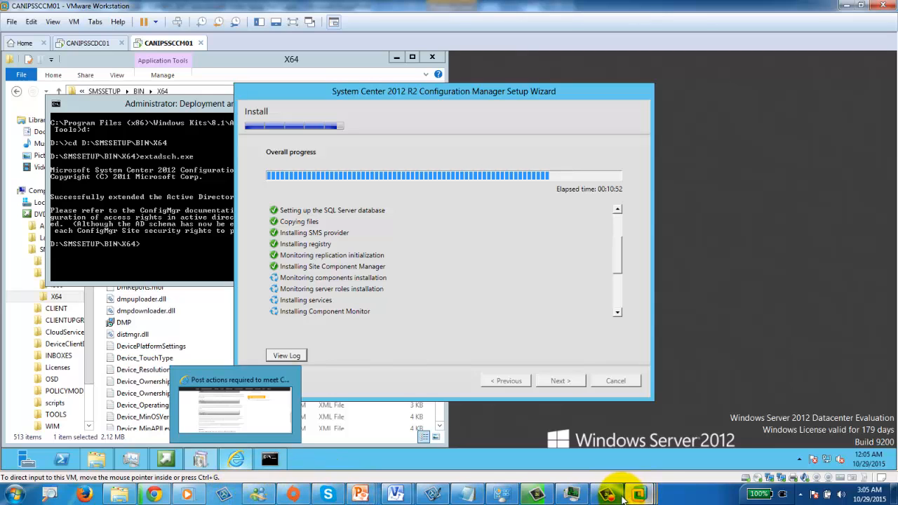
mouse_move(608, 500)
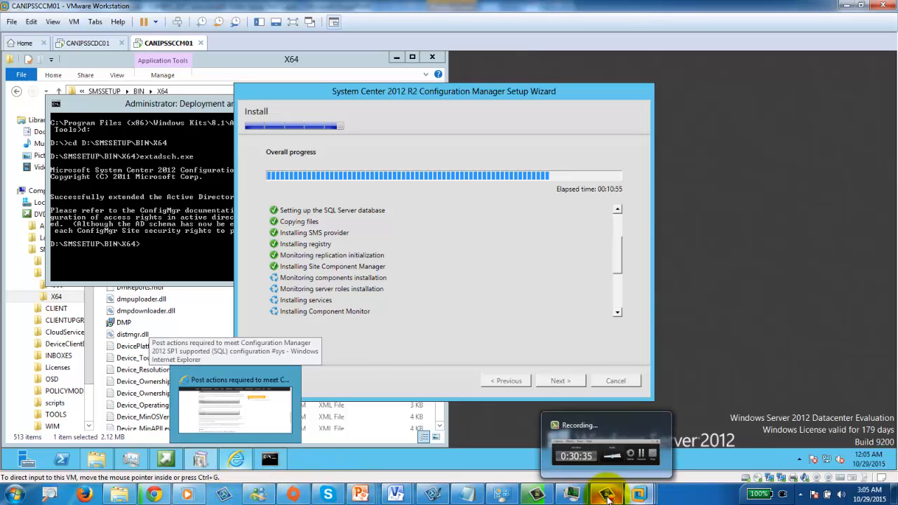
left_click(603, 469)
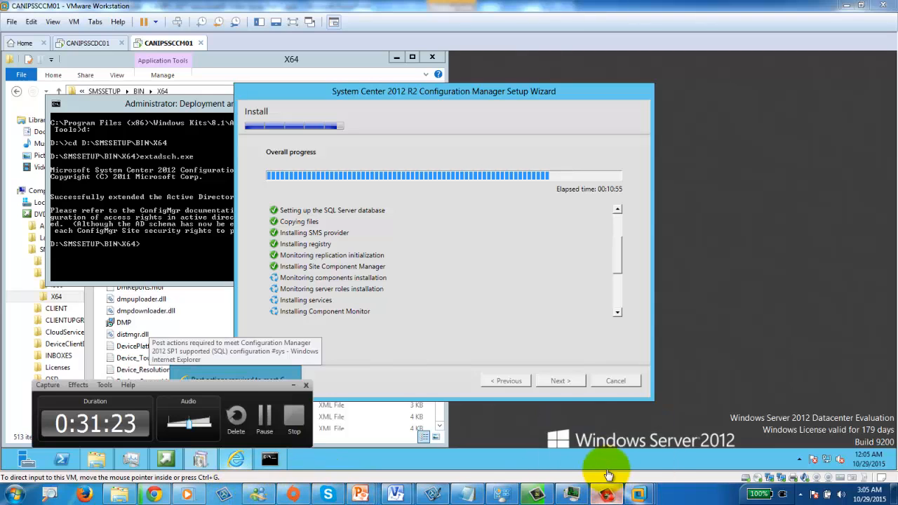
left_click(294, 418)
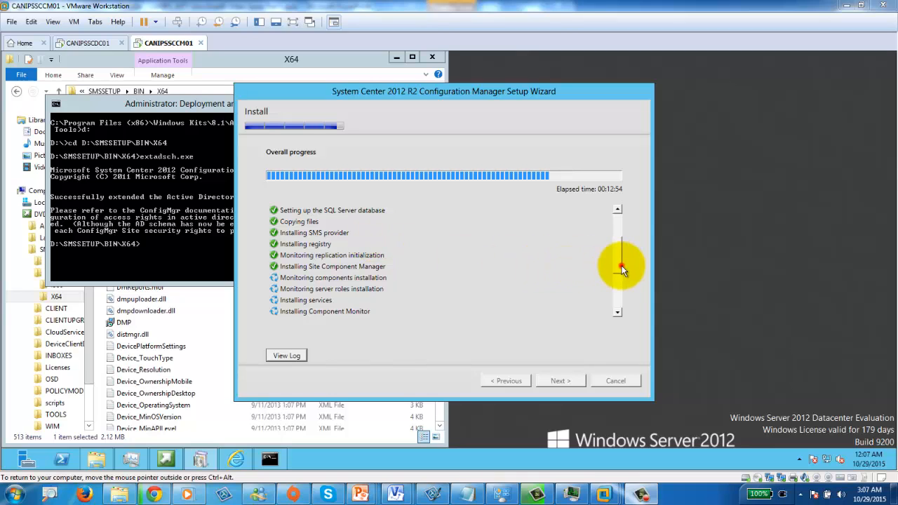
Check the progress of the remaining setup tasks, from Site Component Manager down to the end of the installation list.
left_click_drag(621, 266, 620, 218)
mouse_move(616, 253)
left_mouse_down()
mouse_move(620, 214)
mouse_move(618, 270)
left_mouse_up()
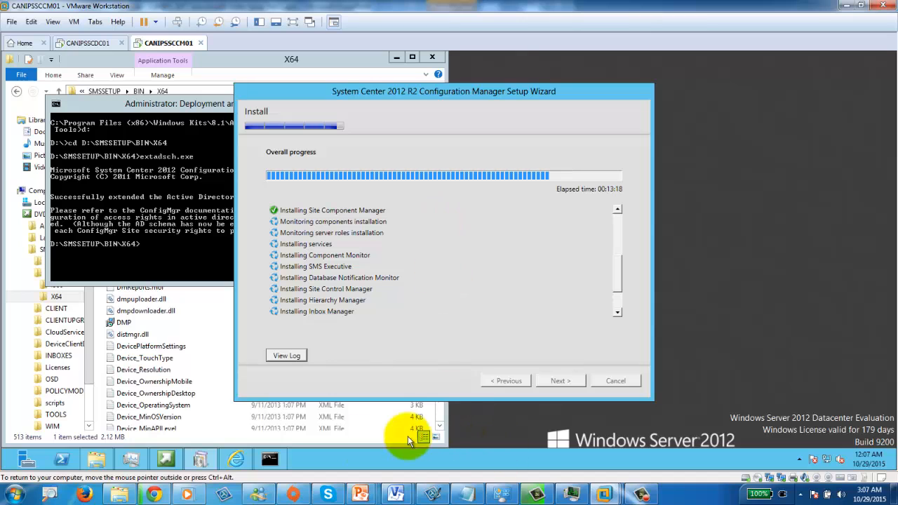
left_click(639, 494)
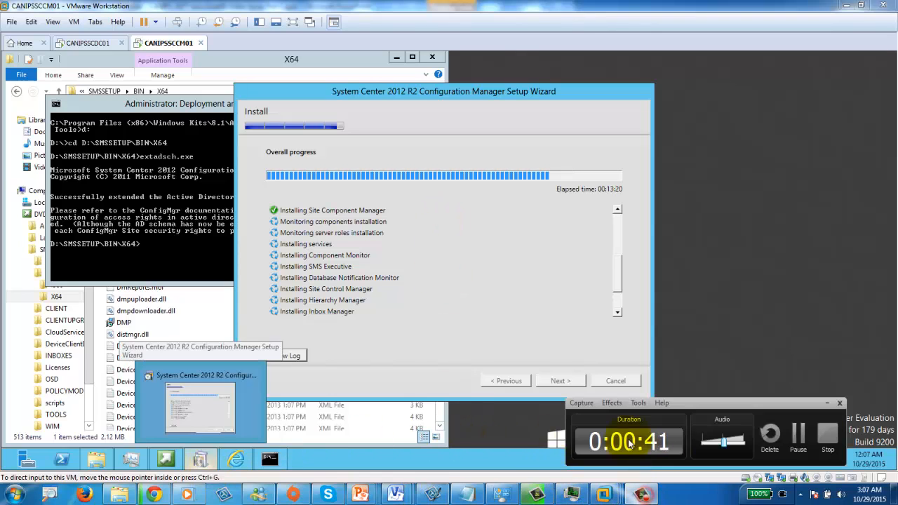
left_click(798, 434)
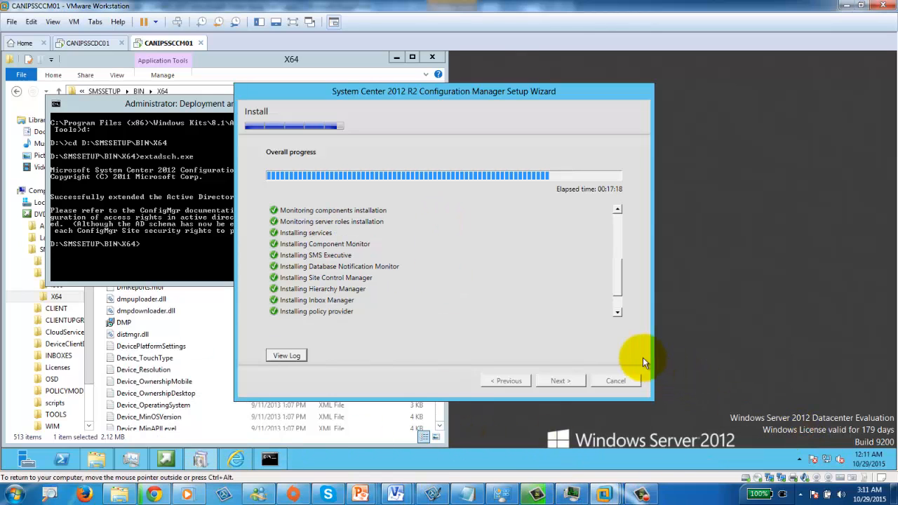
left_click(616, 314)
left_click(616, 314)
left_click(617, 313)
left_click(617, 313)
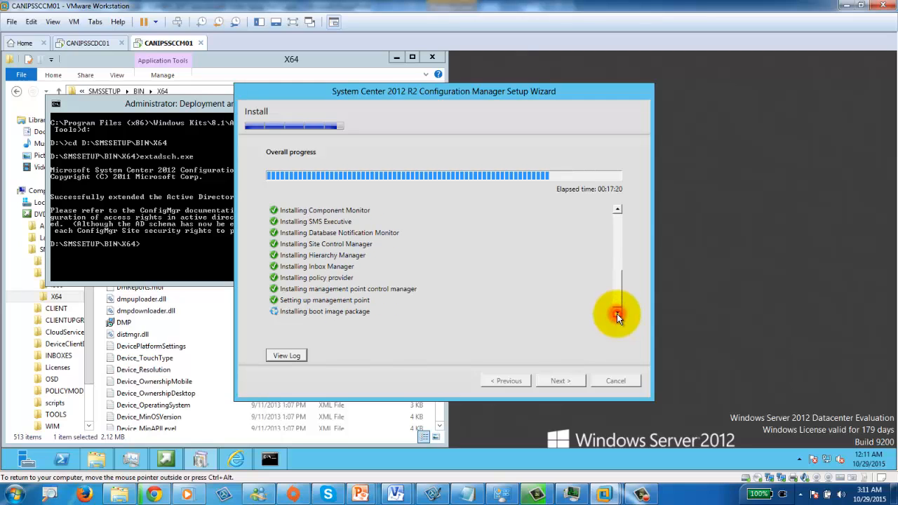
left_click(616, 314)
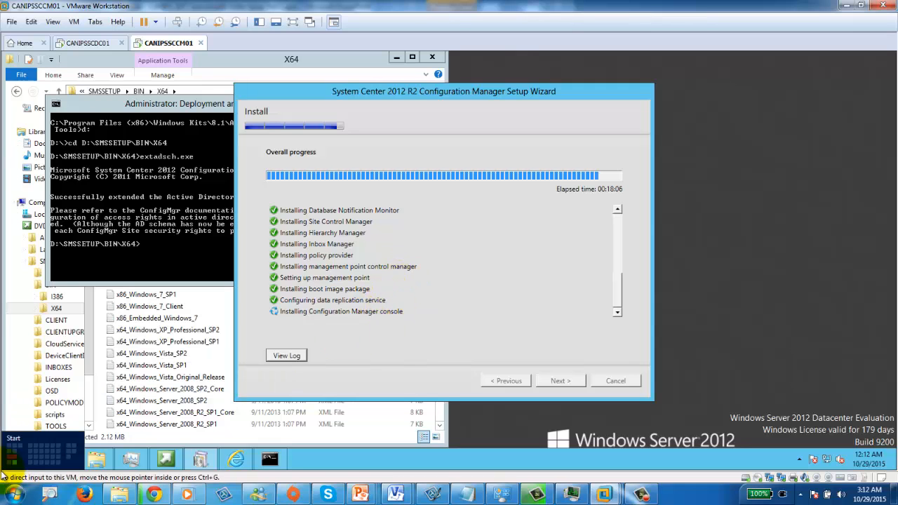
Look over the server's Start screen apps and the SCCM 2012 LAB.vsd network diagram in Visio.
left_click(9, 464)
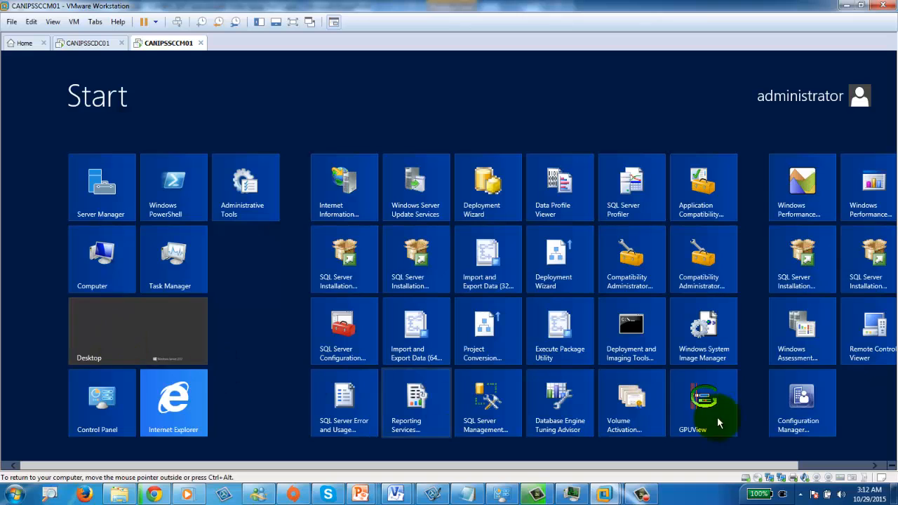
left_click(131, 332)
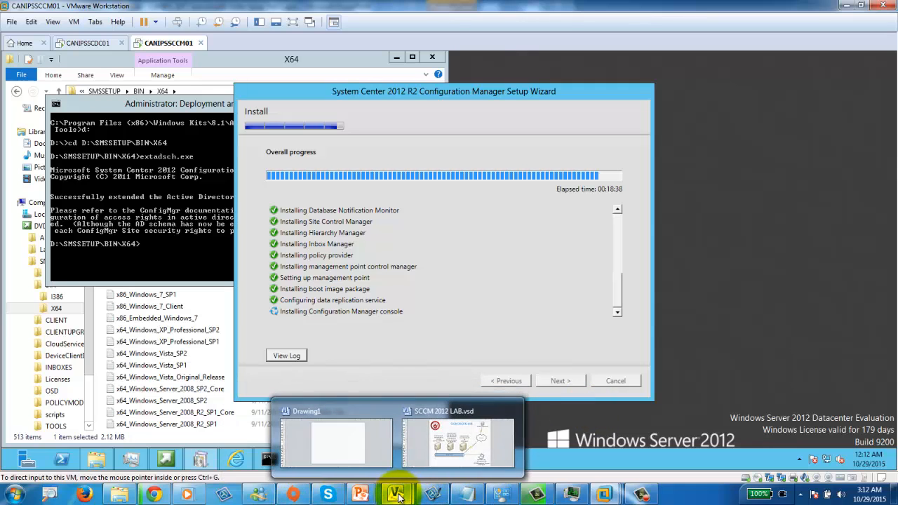
left_click(440, 450)
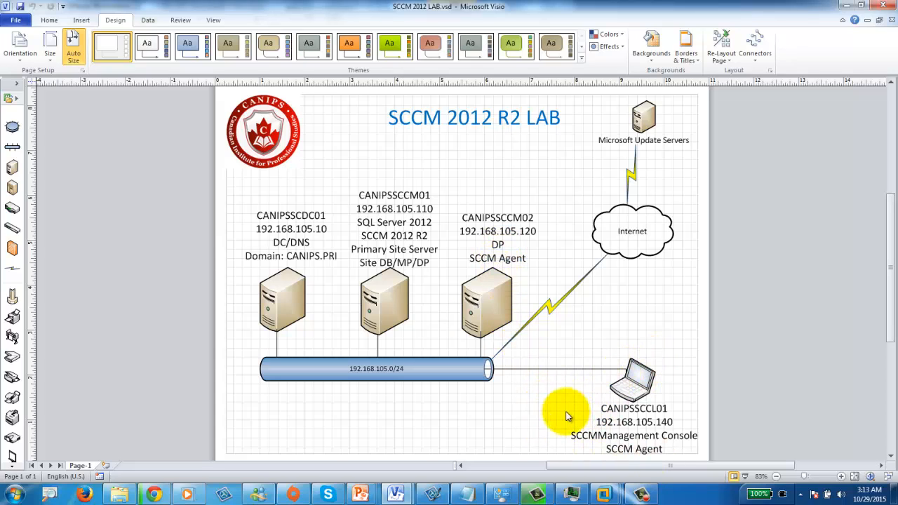
left_click(845, 6)
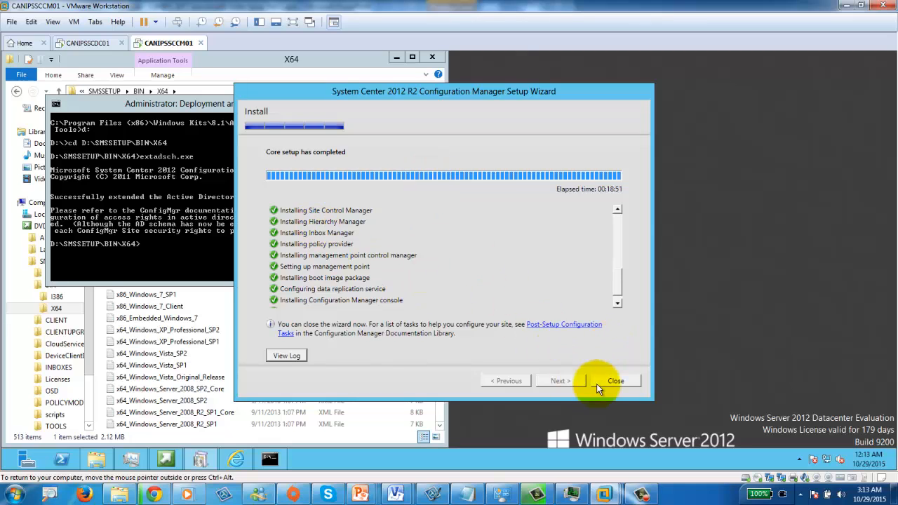
Close the completed setup wizard along with the command prompt, the X64 folder and the Configuration Manager Setup launcher.
left_click_drag(622, 286, 619, 303)
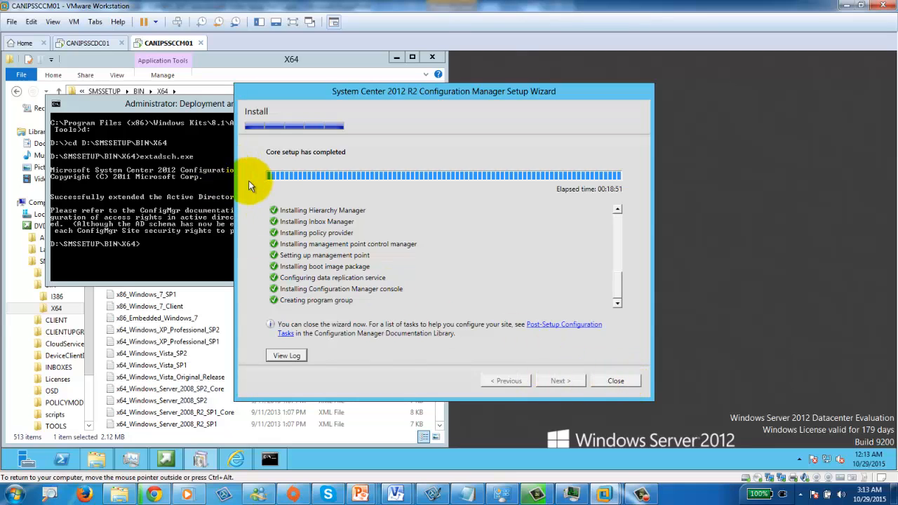
left_click(616, 381)
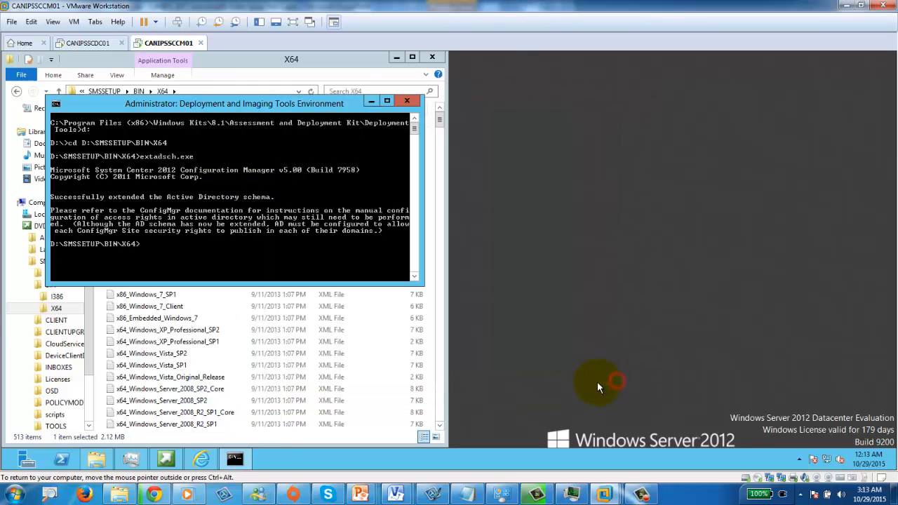
left_click(407, 102)
left_click(431, 57)
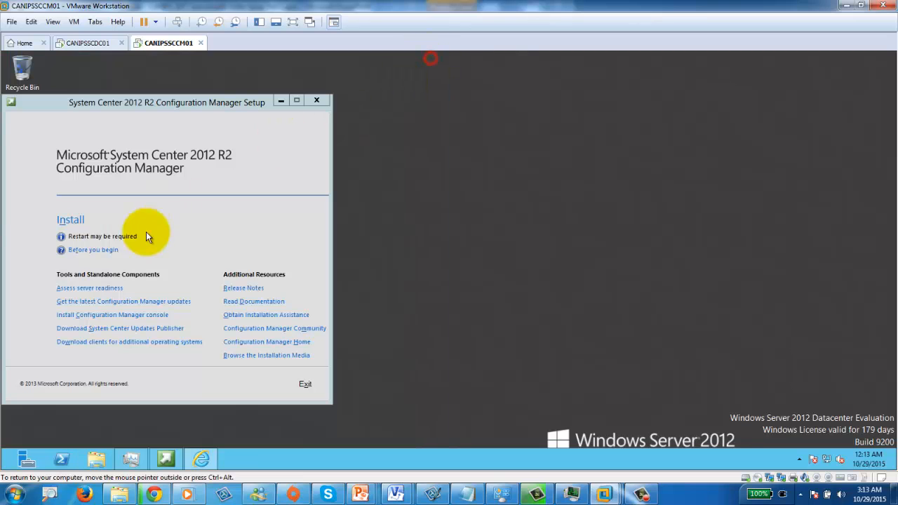
left_click(313, 102)
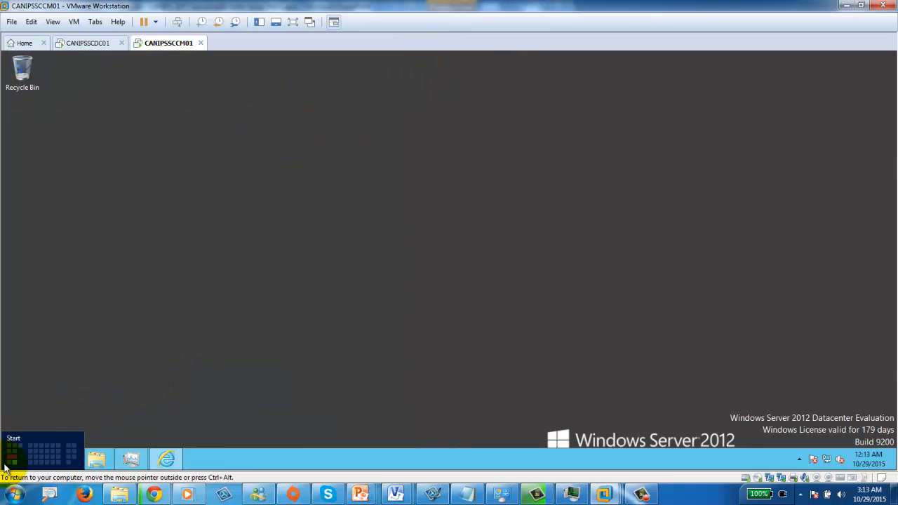
Pin the Configuration Manager console from the Start screen to the server's taskbar.
left_click(6, 464)
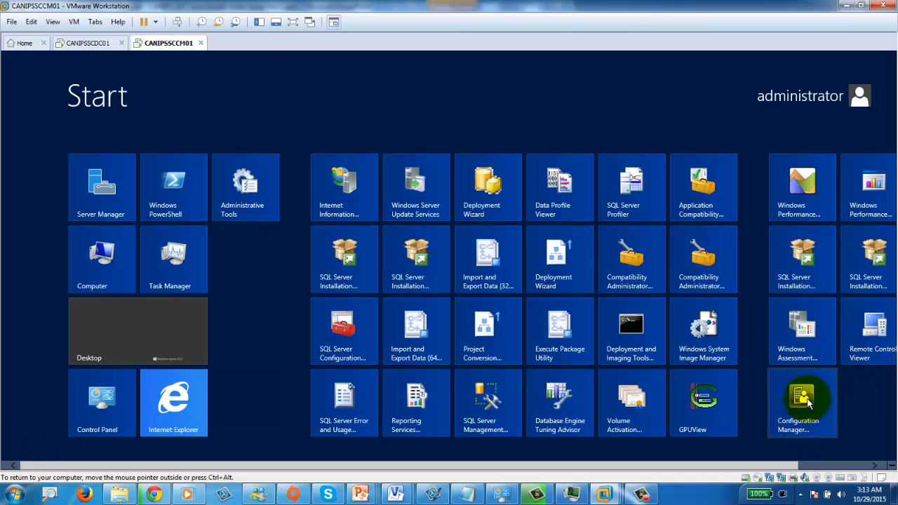
left_click(805, 410)
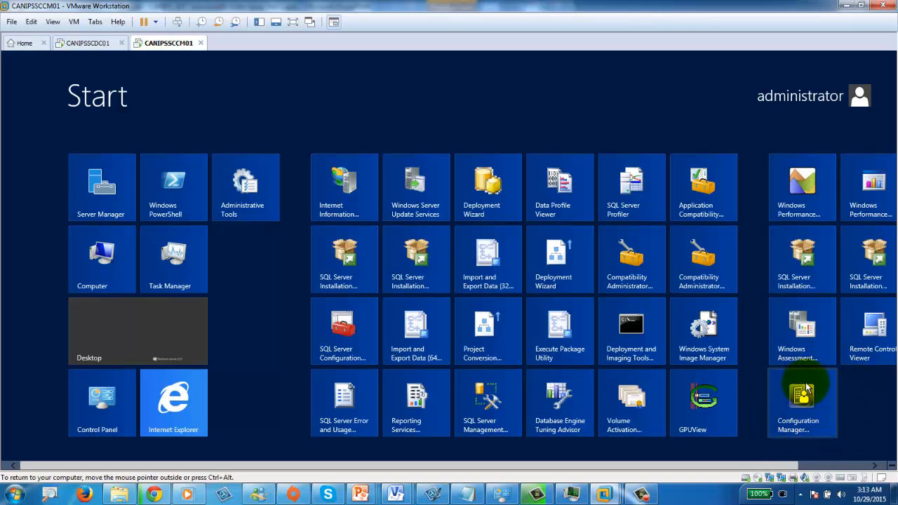
right_click(795, 410)
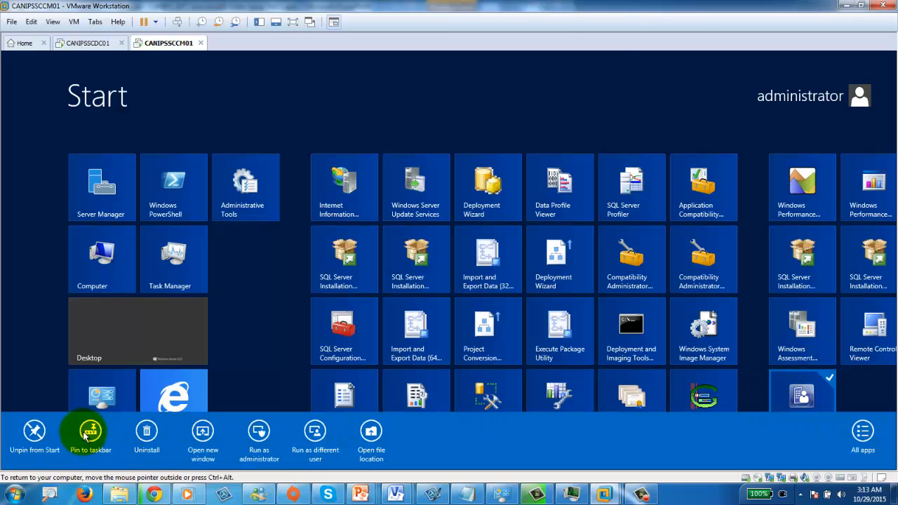
left_click(90, 433)
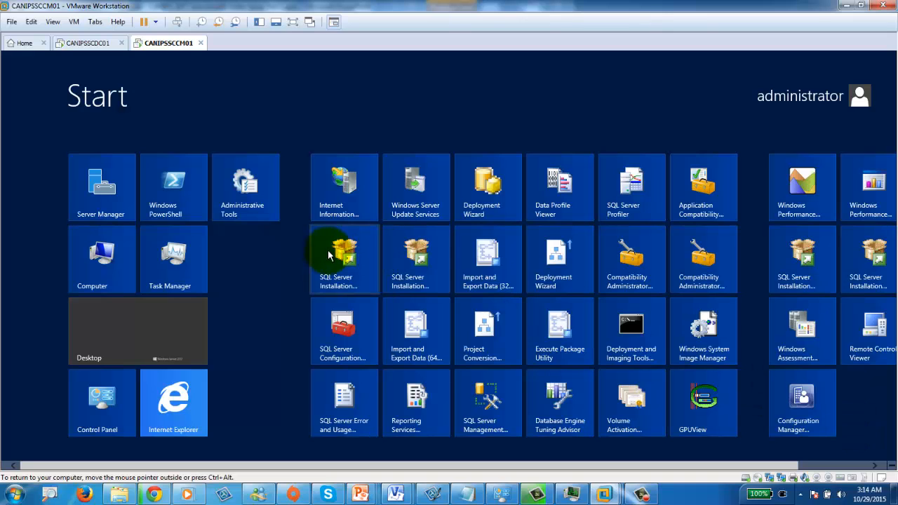
Pin SQL Server Management Studio to the server's taskbar, and open the Configuration Manager console from the desktop.
right_click(498, 418)
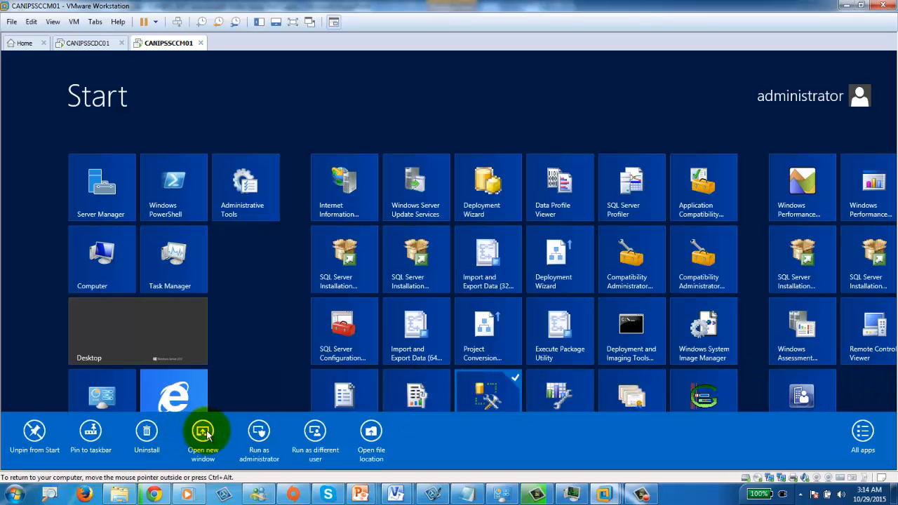
left_click(91, 433)
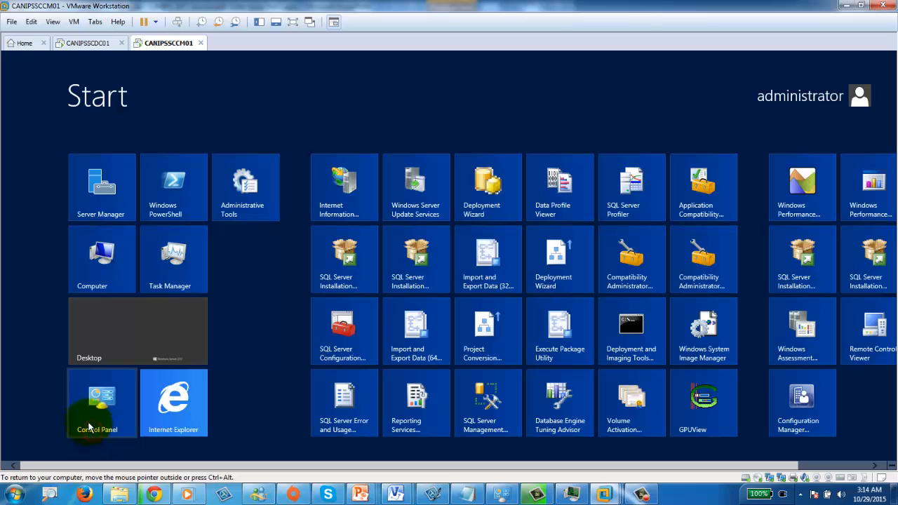
left_click(134, 335)
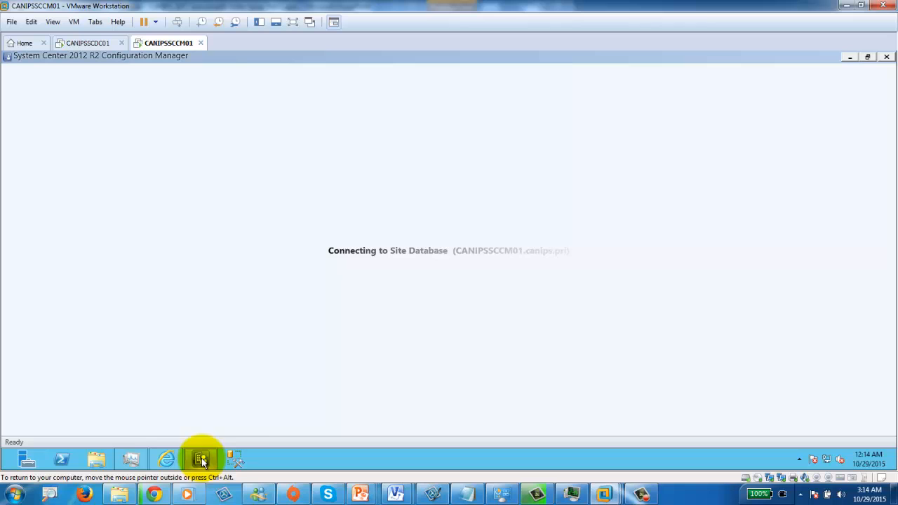
mouse_move(202, 458)
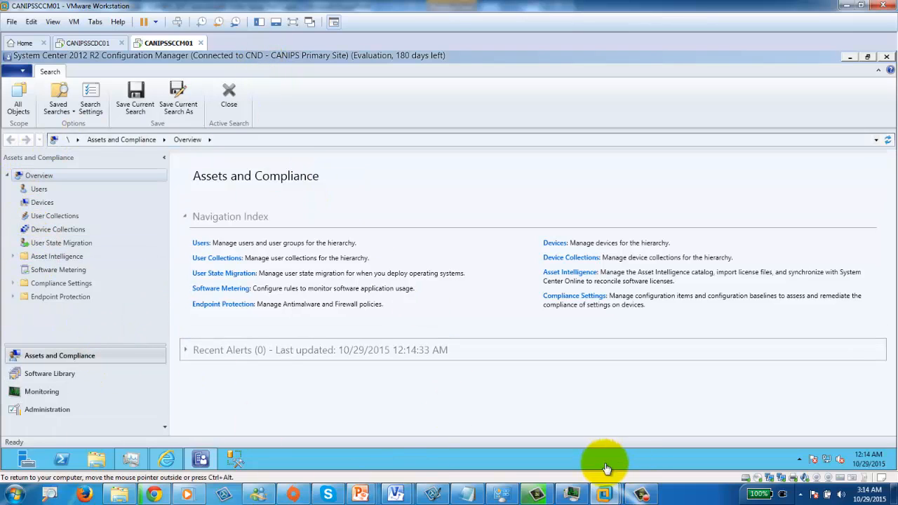
mouse_move(631, 494)
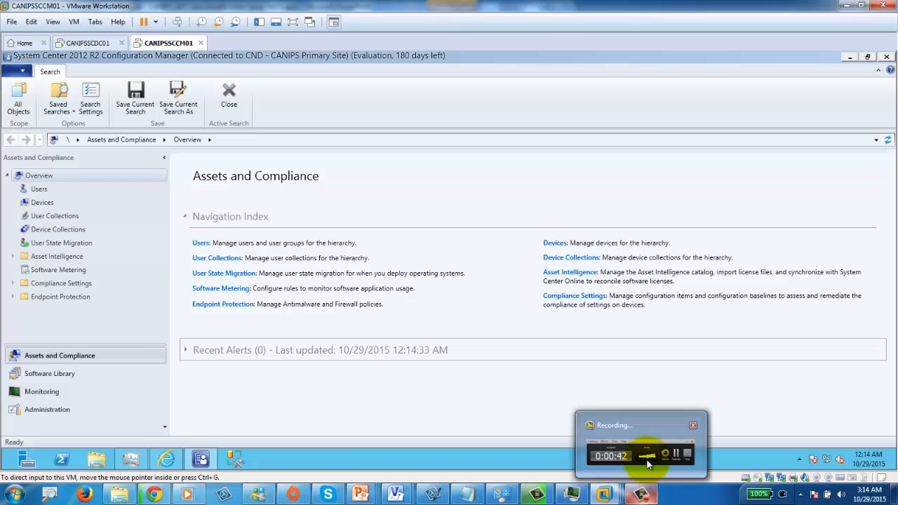
mouse_move(649, 460)
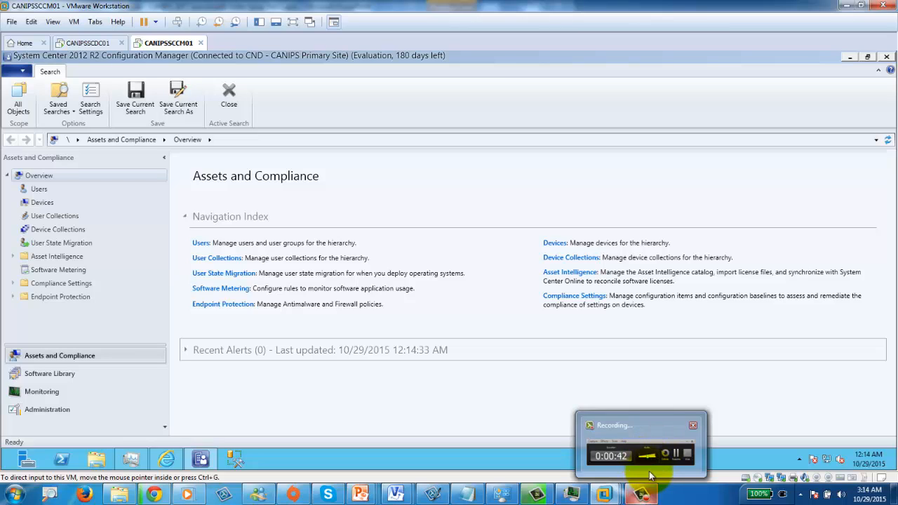
left_click(642, 441)
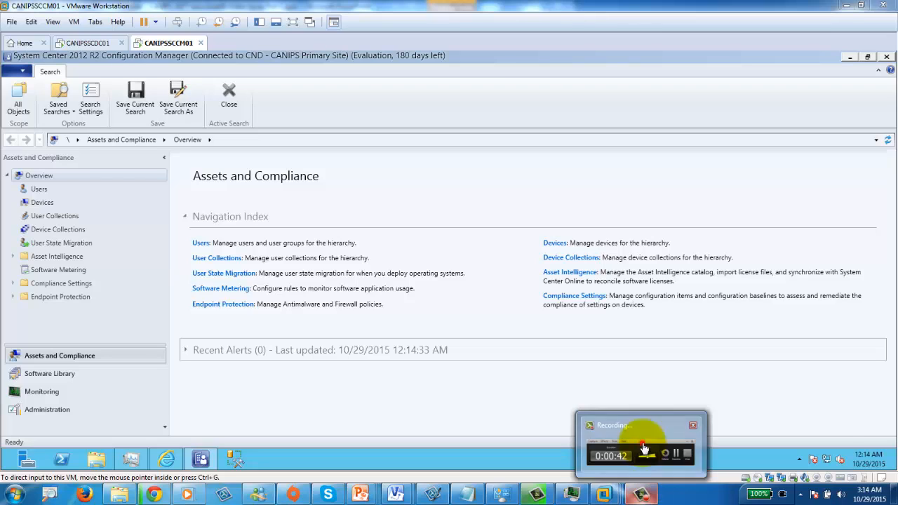